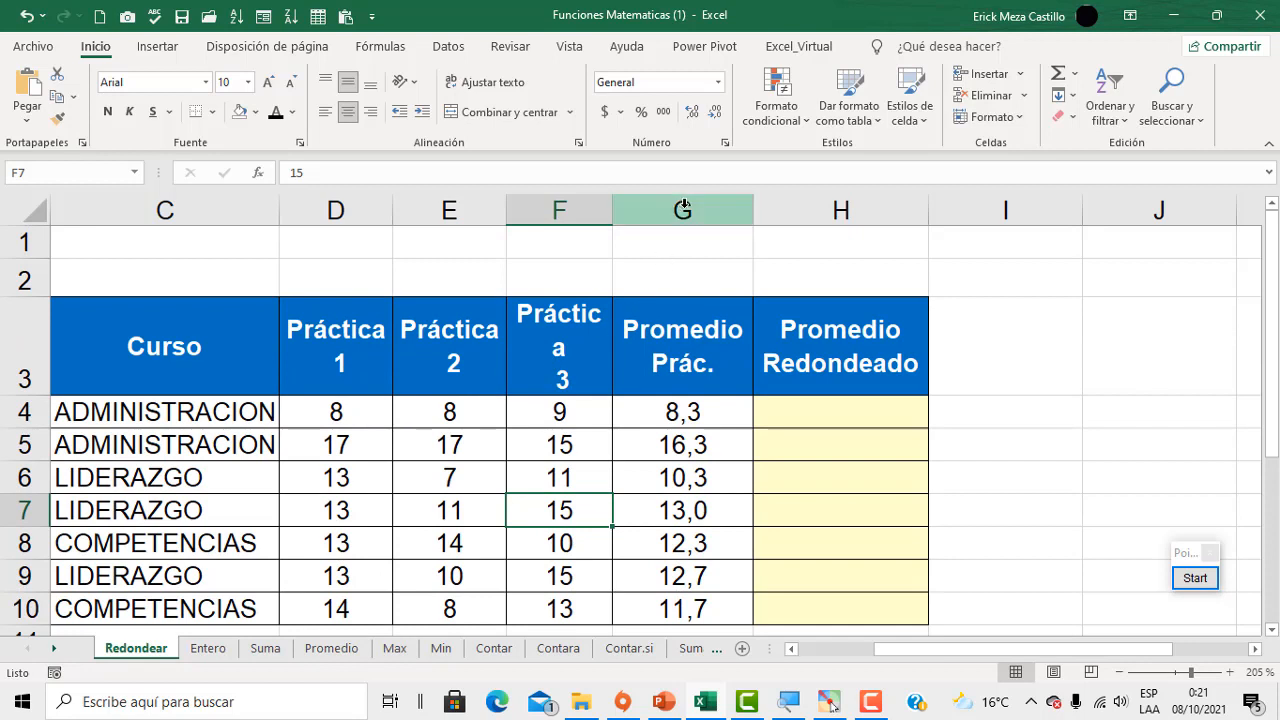
# Enter =REDONDEAR(G4;0) in H4 to round the first practice average to no decimals, and fill the formula down to H10.
pyautogui.moveTo(688, 414); pyautogui.dragTo(704, 611)
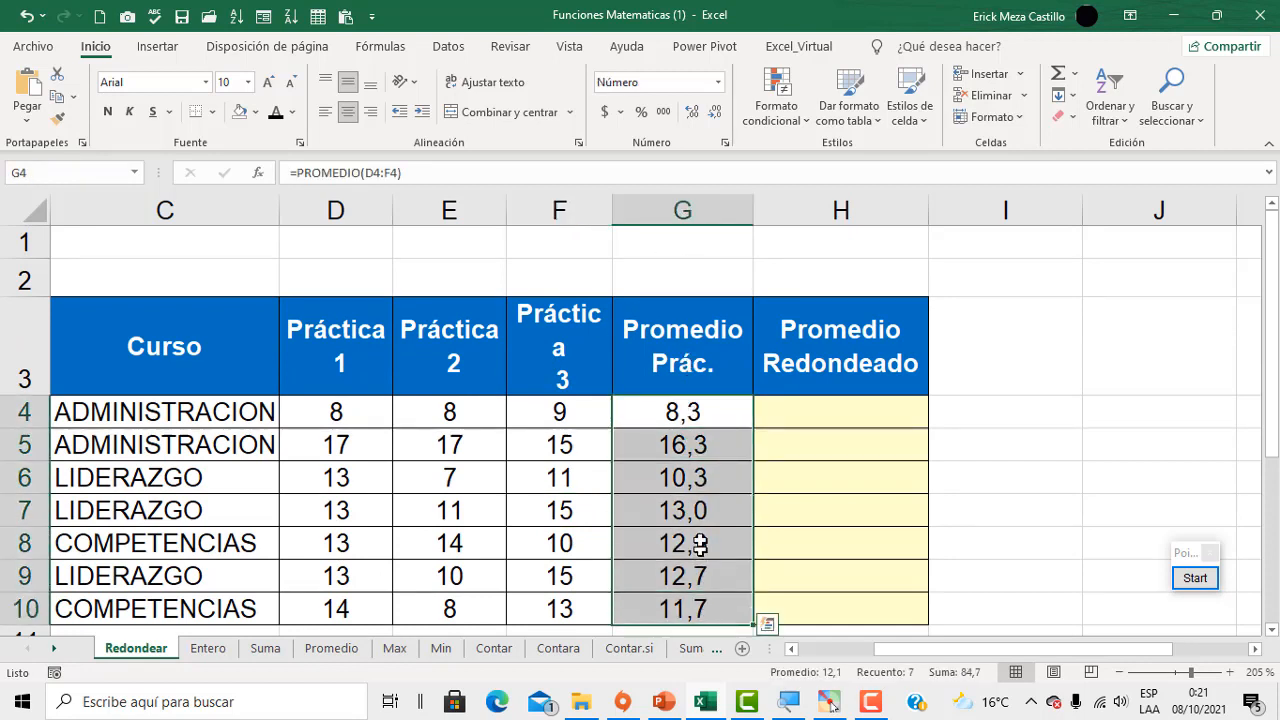
pyautogui.click(790, 412)
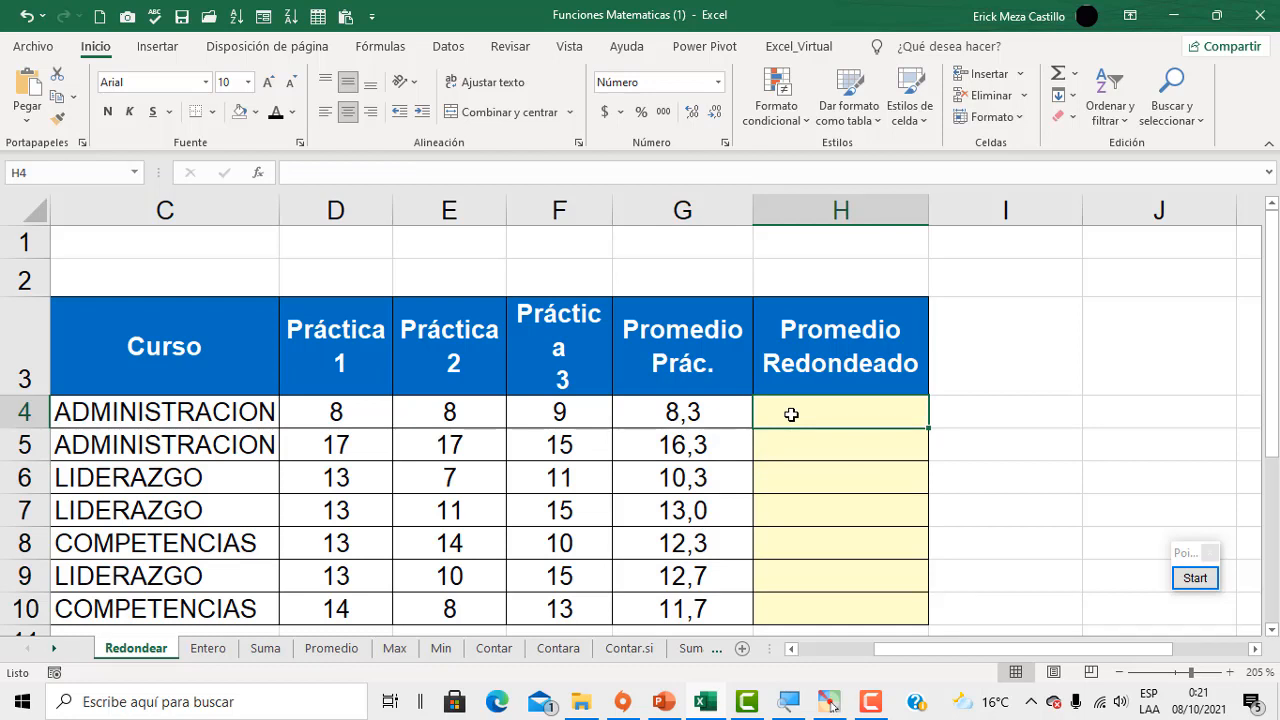
pyautogui.write('=red')
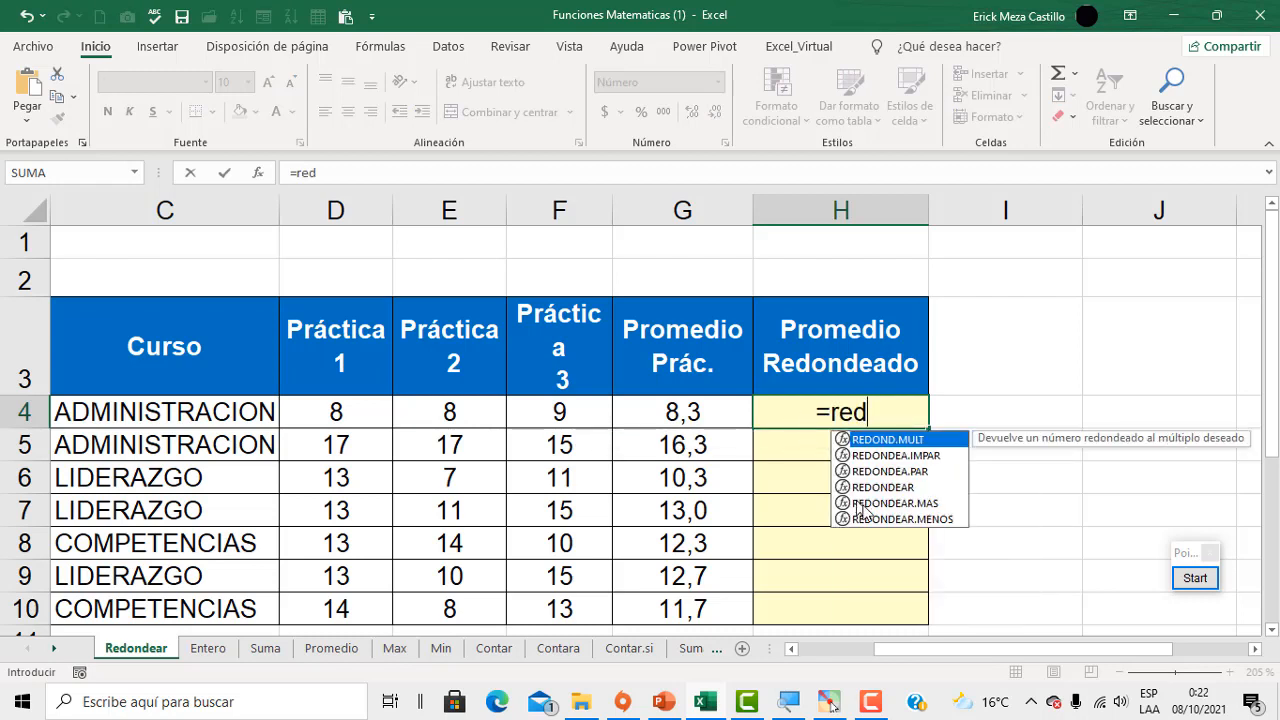
pyautogui.doubleClick(900, 488)
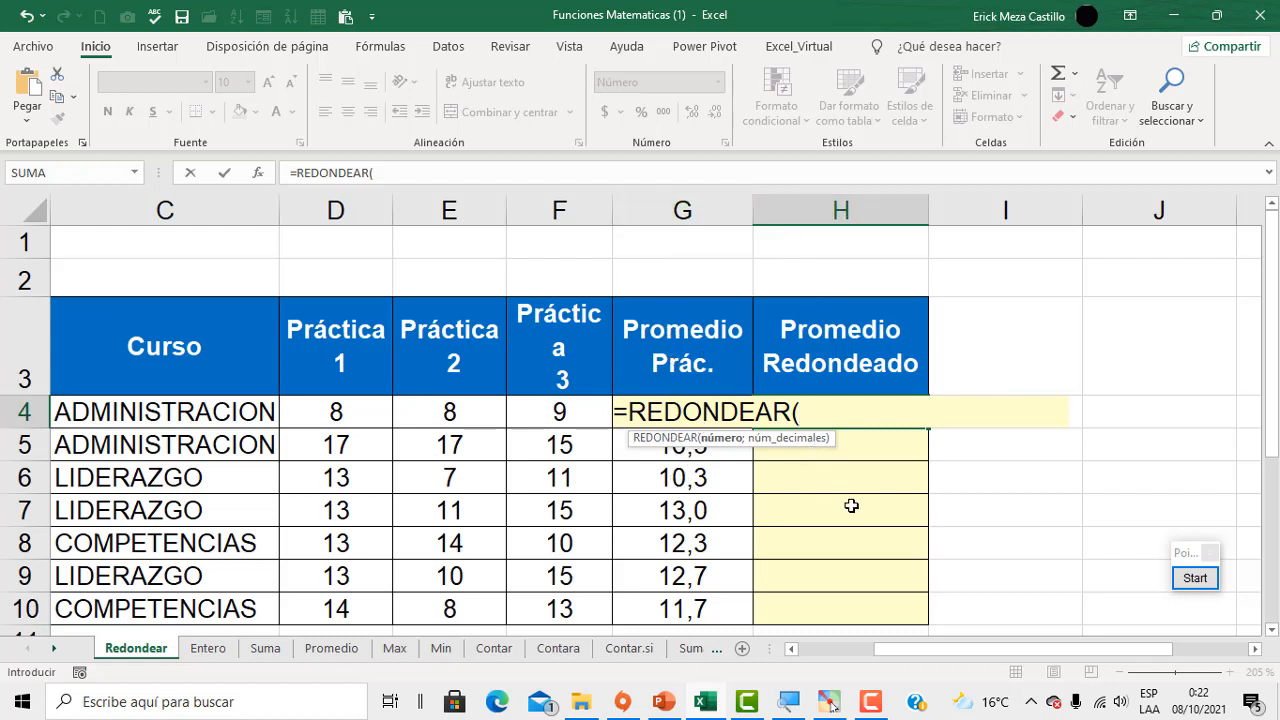
pyautogui.click(418, 176)
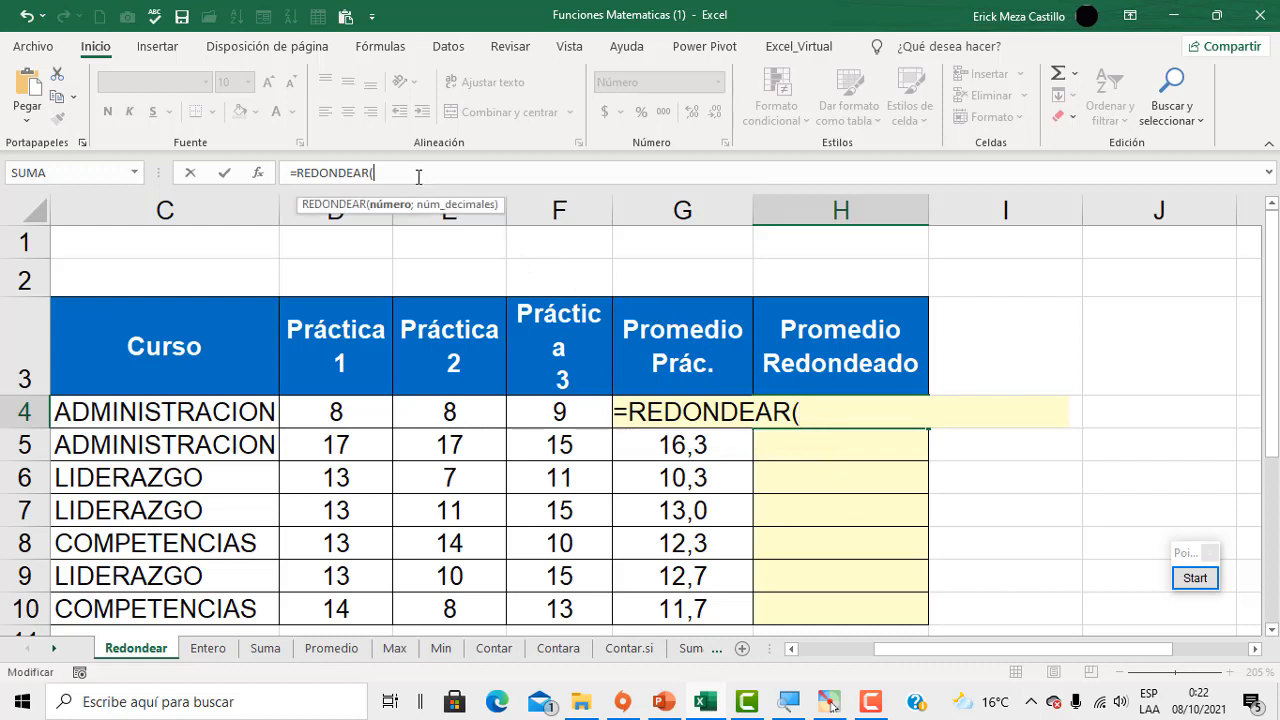
pyautogui.click(836, 418)
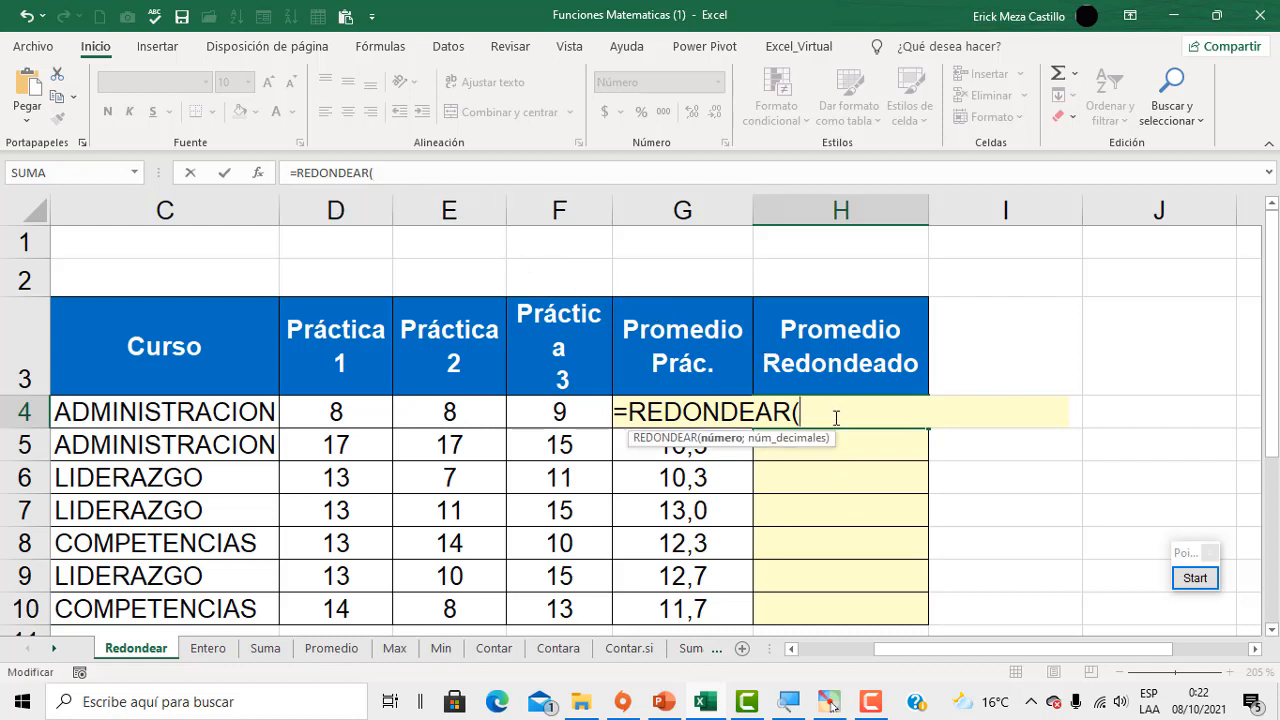
pyautogui.write('g4')
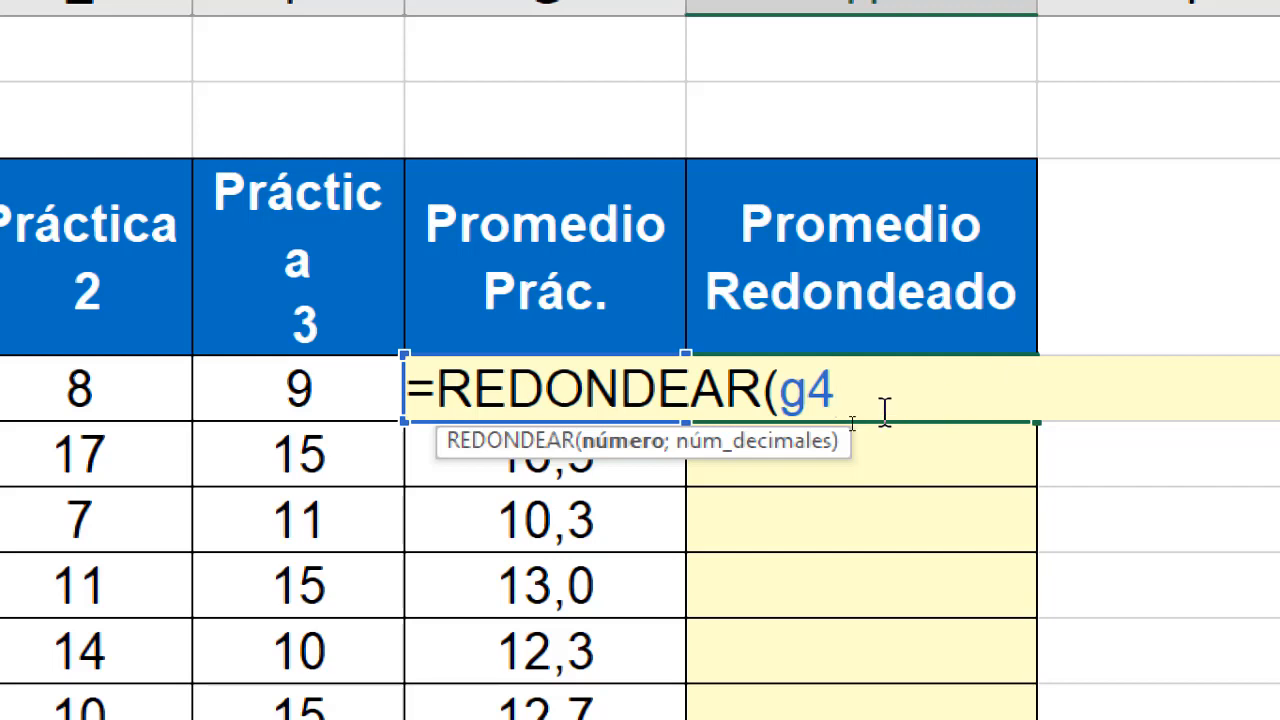
pyautogui.write(';')
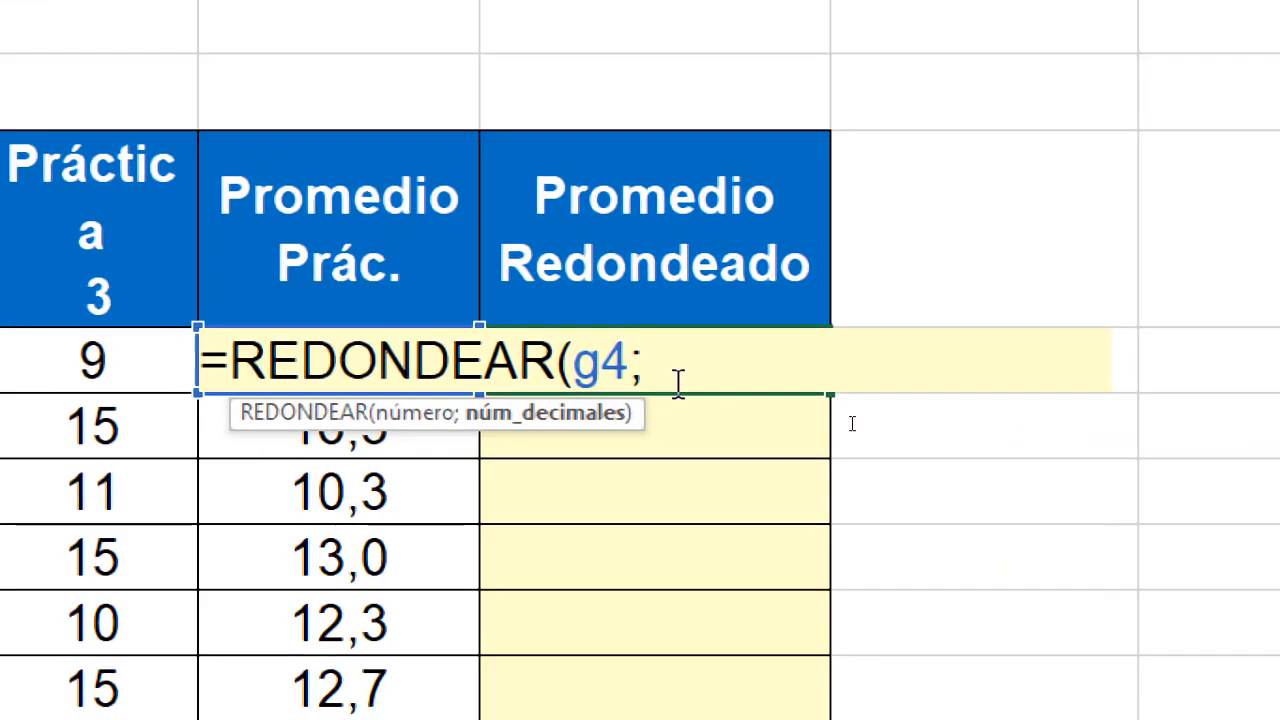
pyautogui.write('0')
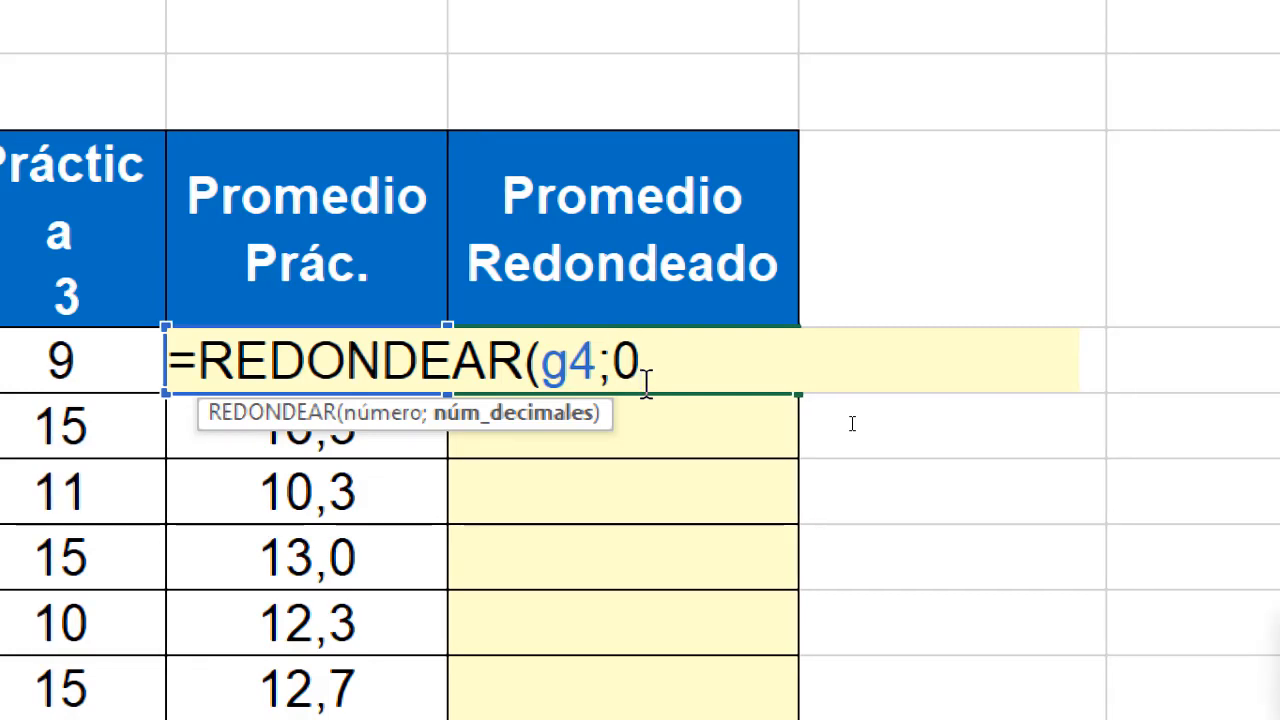
pyautogui.write(')')
pyautogui.press('Return')
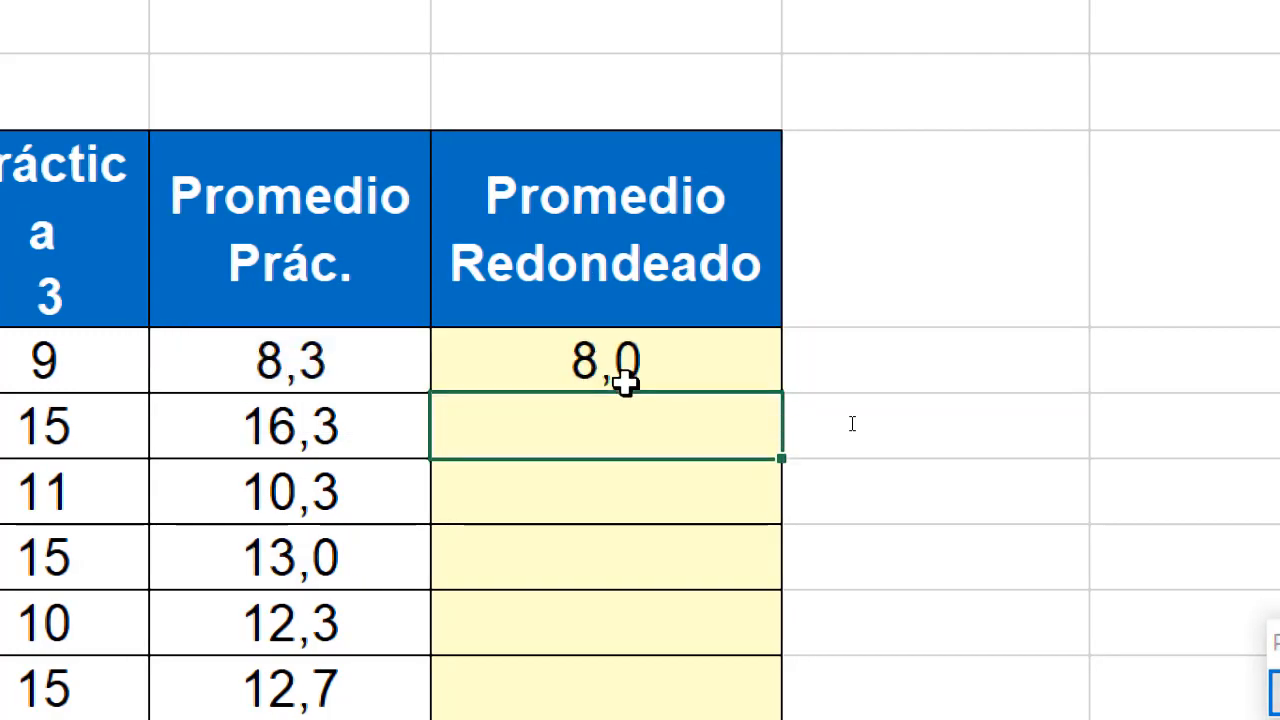
pyautogui.click(623, 372)
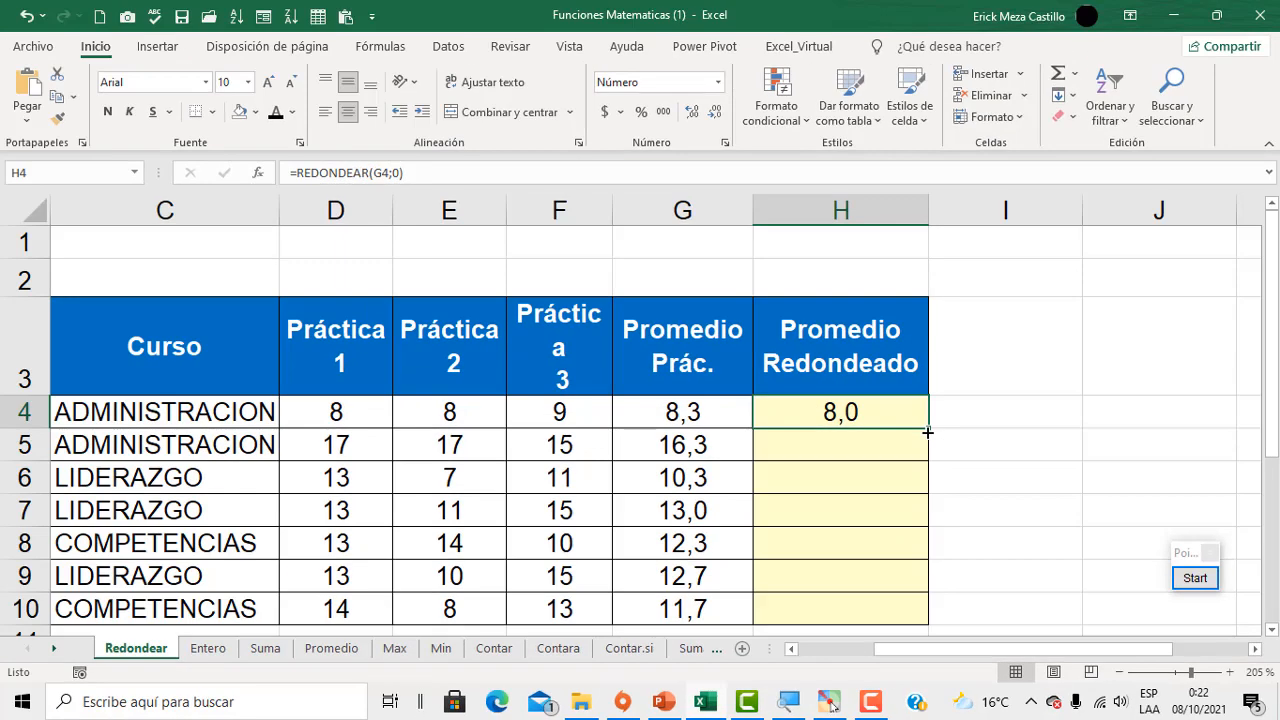
pyautogui.moveTo(928, 431); pyautogui.dragTo(918, 600)
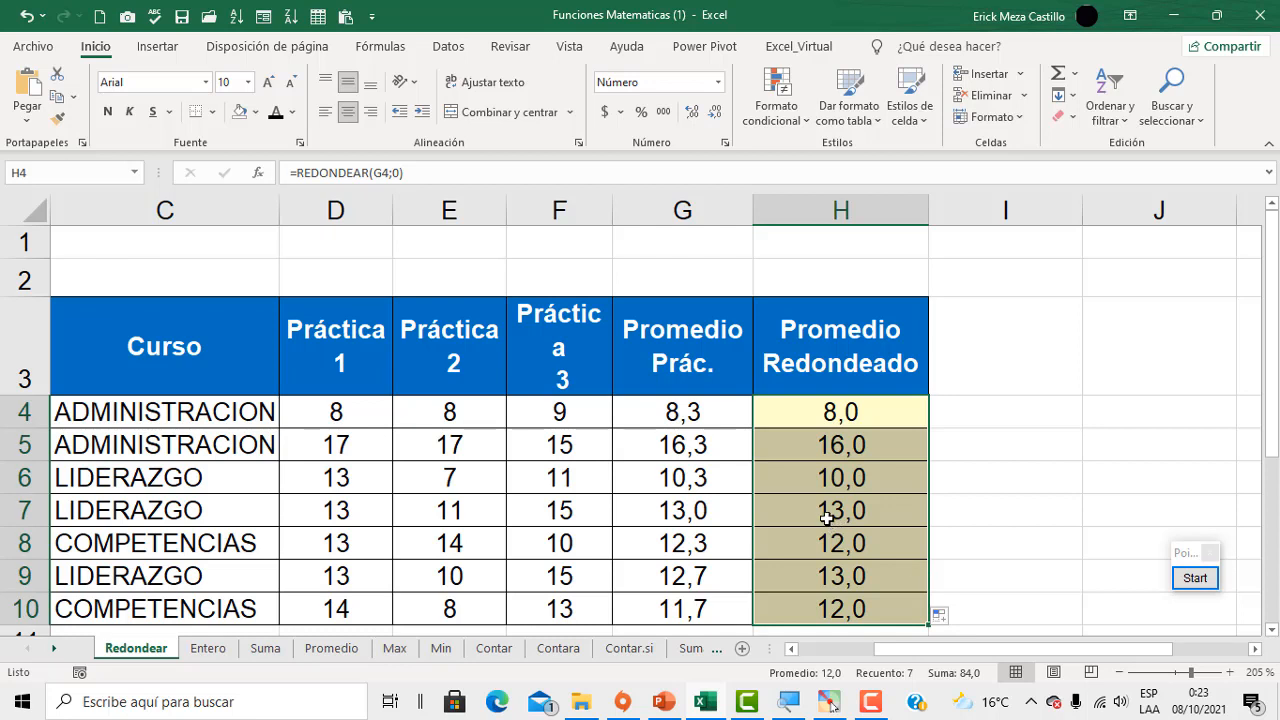
# On the Entero sheet, enter =ENTERO(A2) in B2 to get the integer part of the first number.
pyautogui.click(213, 650)
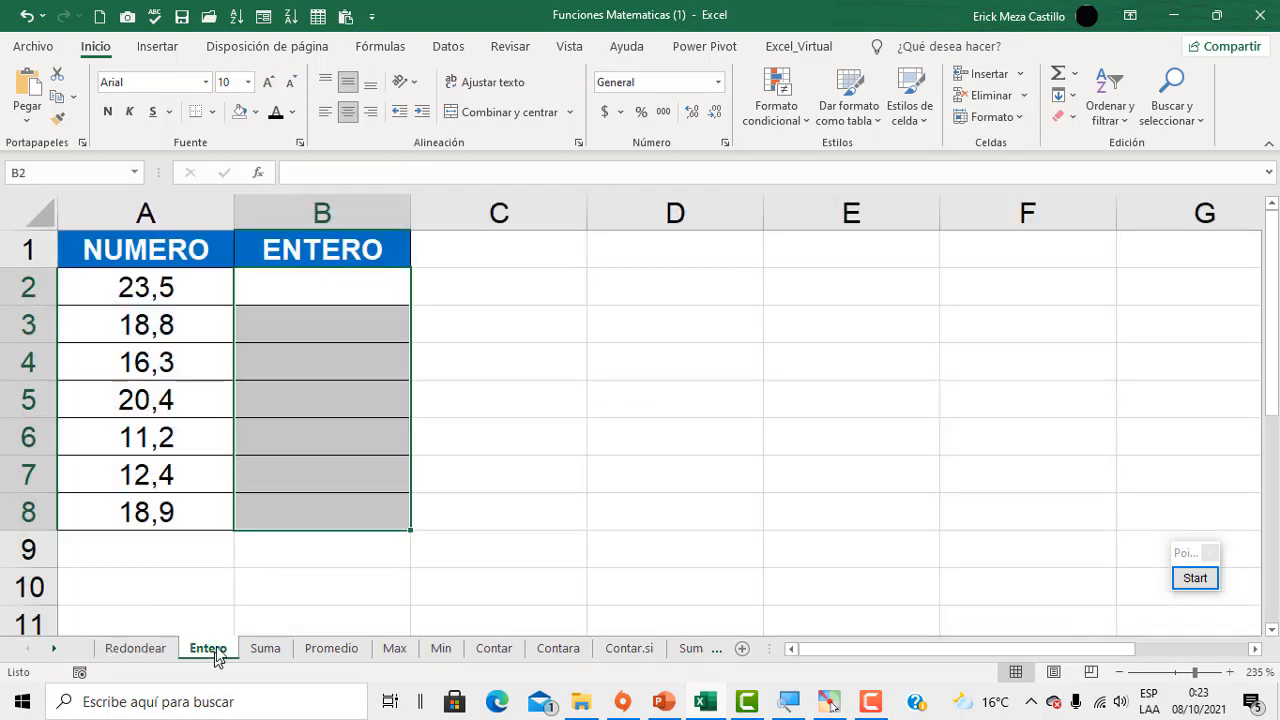
pyautogui.click(294, 412)
pyautogui.click(342, 290)
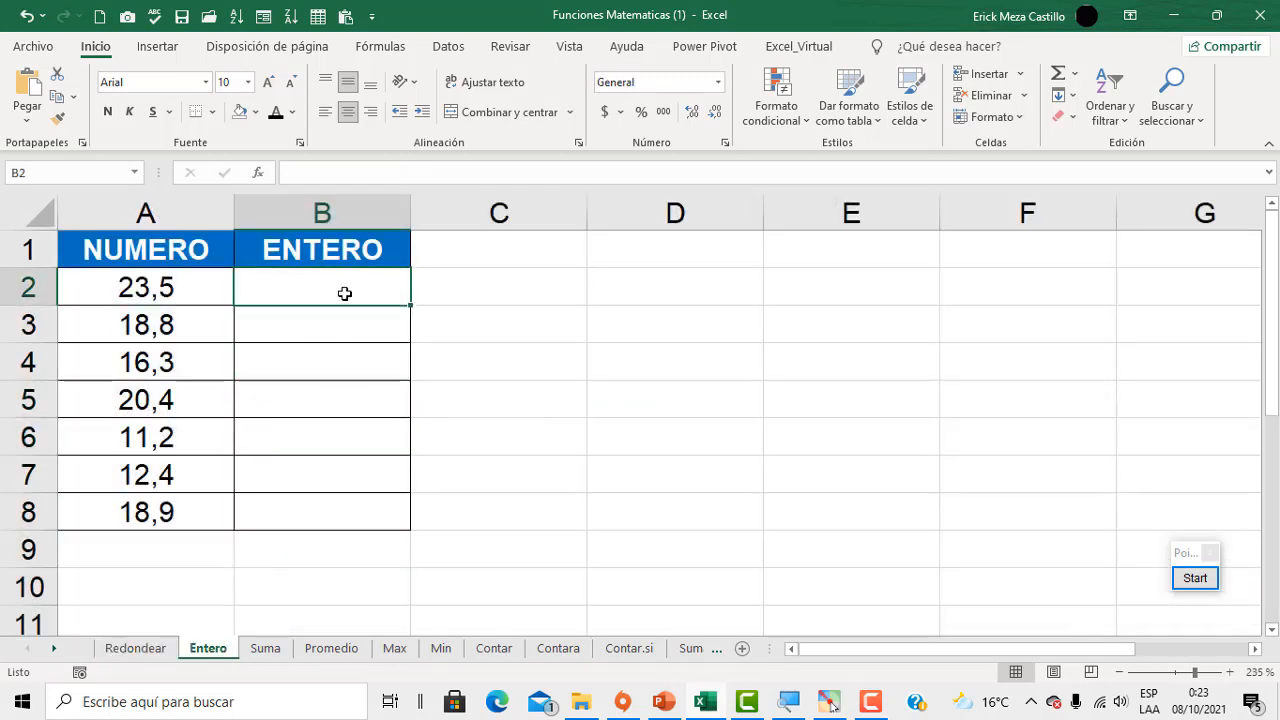
pyautogui.scroll(2, 343, 296)
pyautogui.scroll(3, 343, 301)
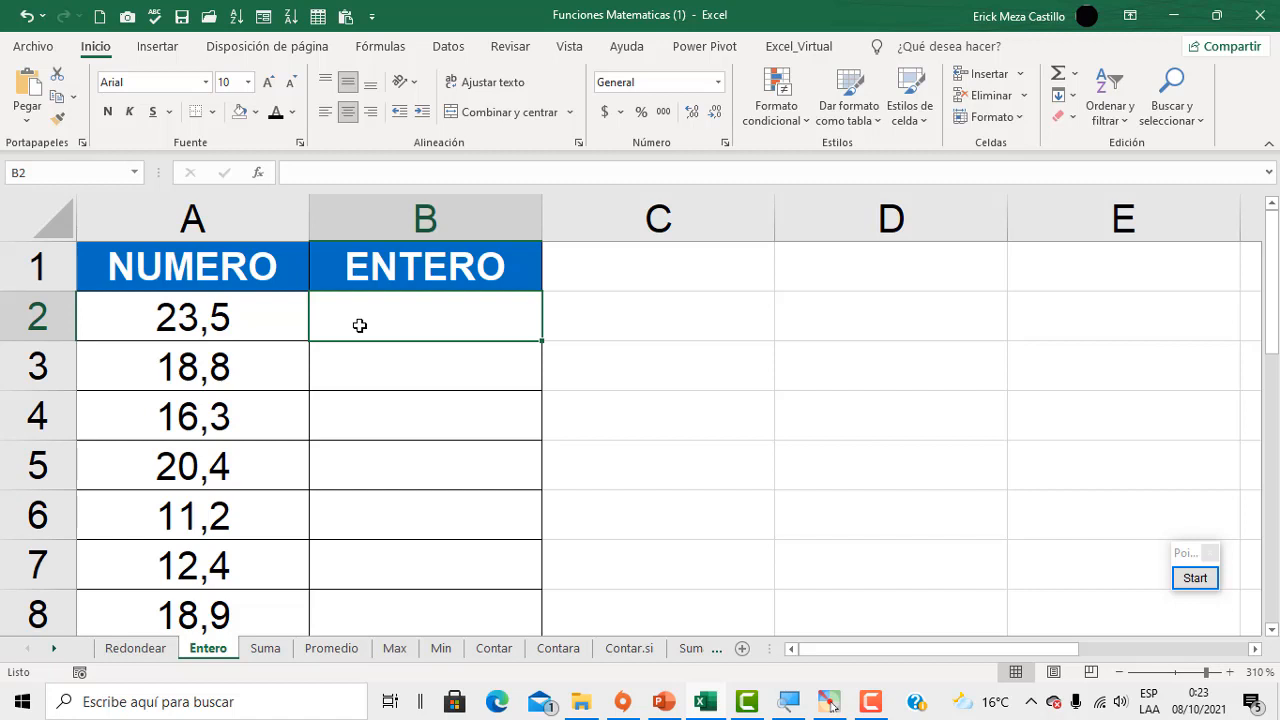
pyautogui.write('=')
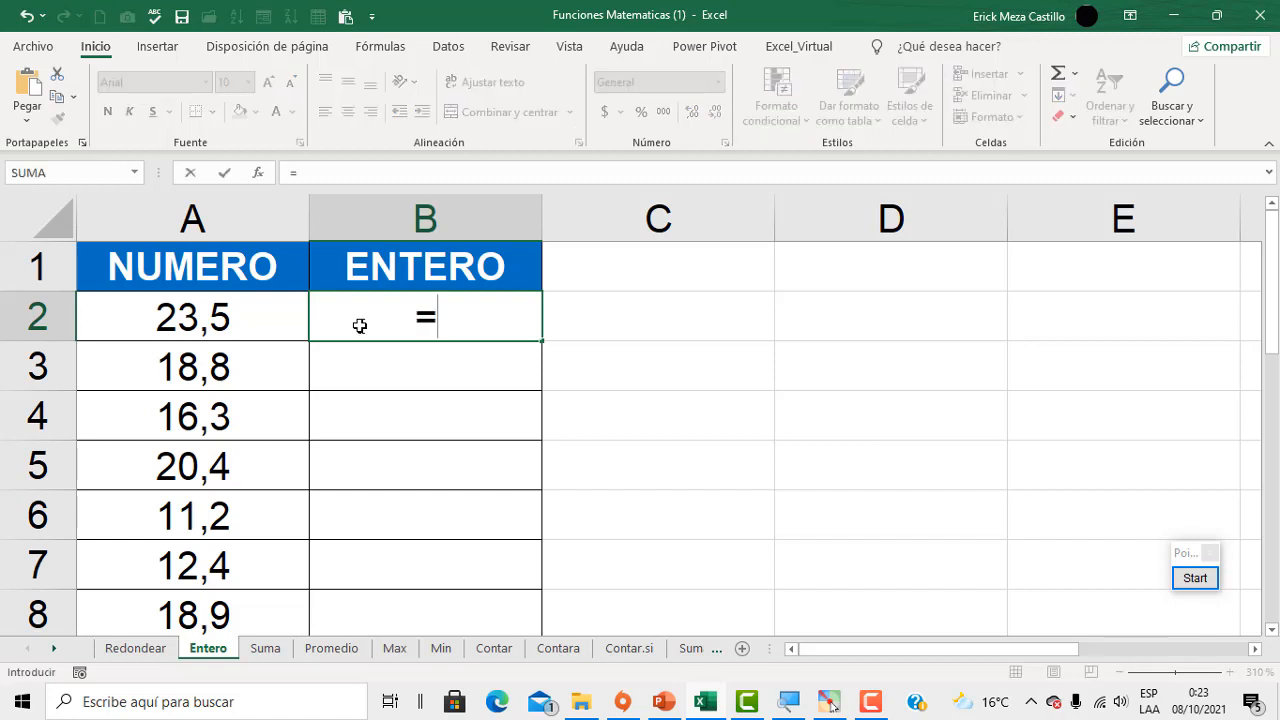
pyautogui.write('enter')
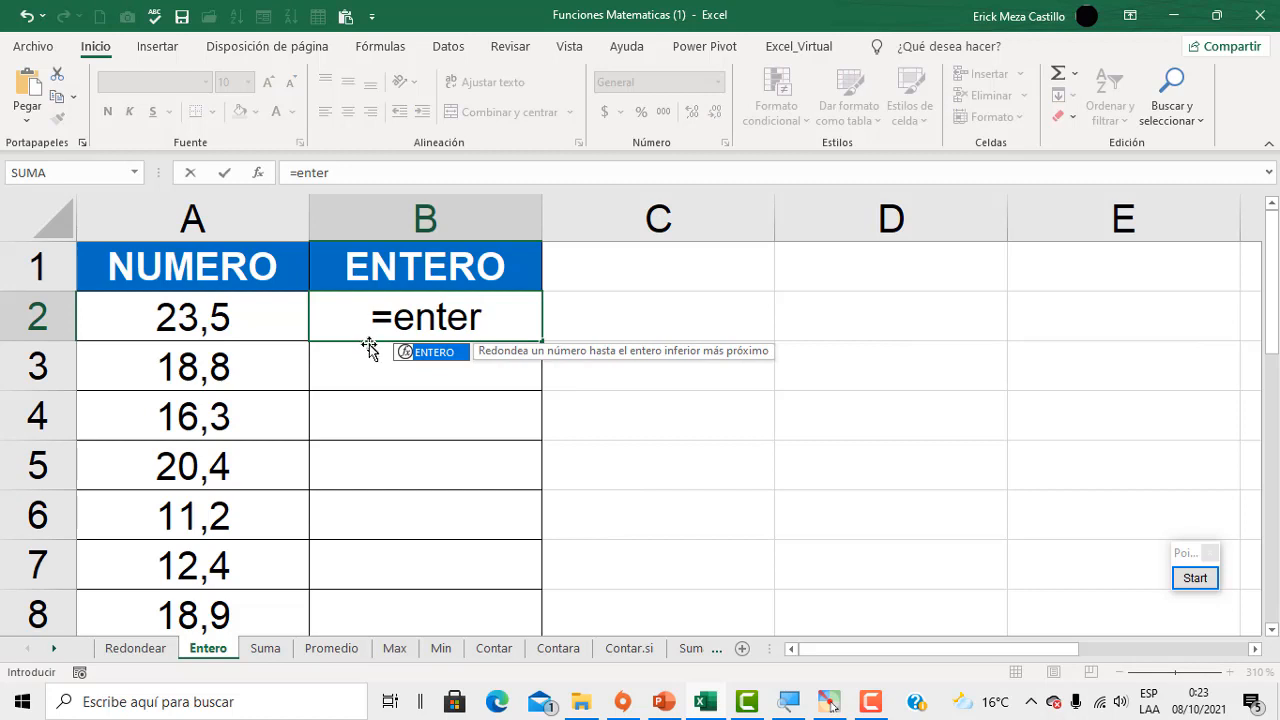
pyautogui.doubleClick(443, 351)
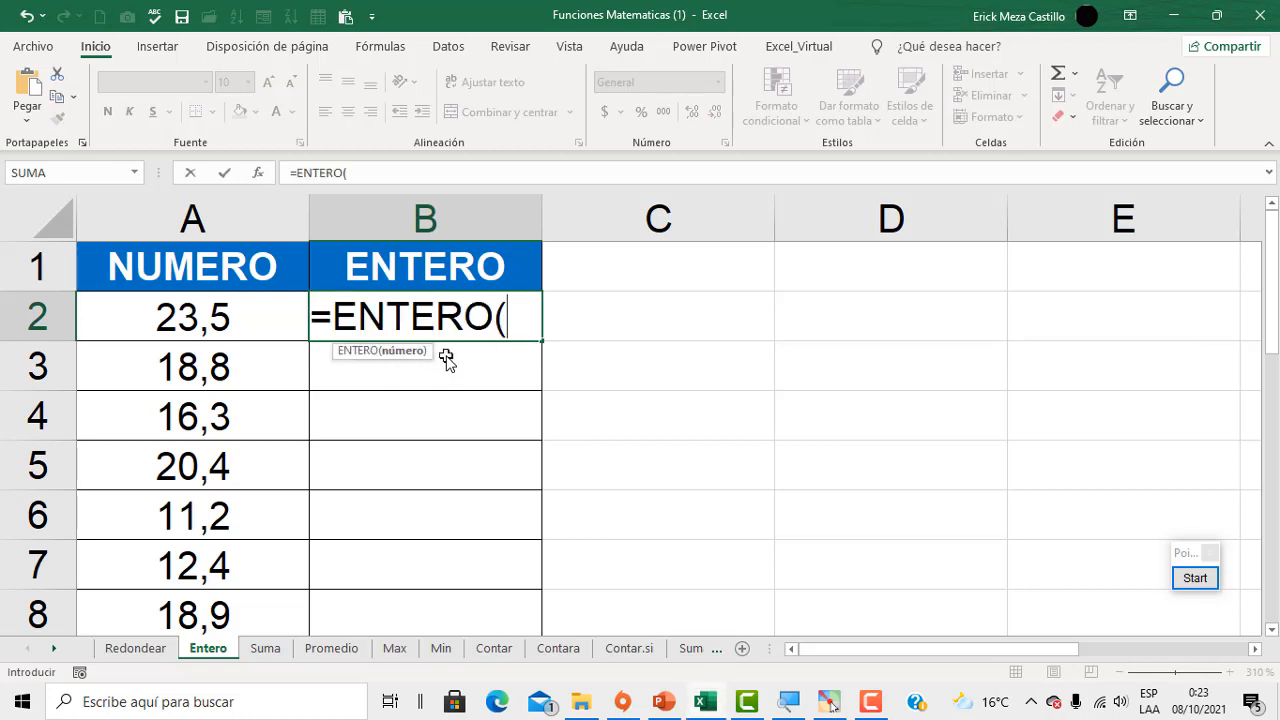
pyautogui.click(236, 319)
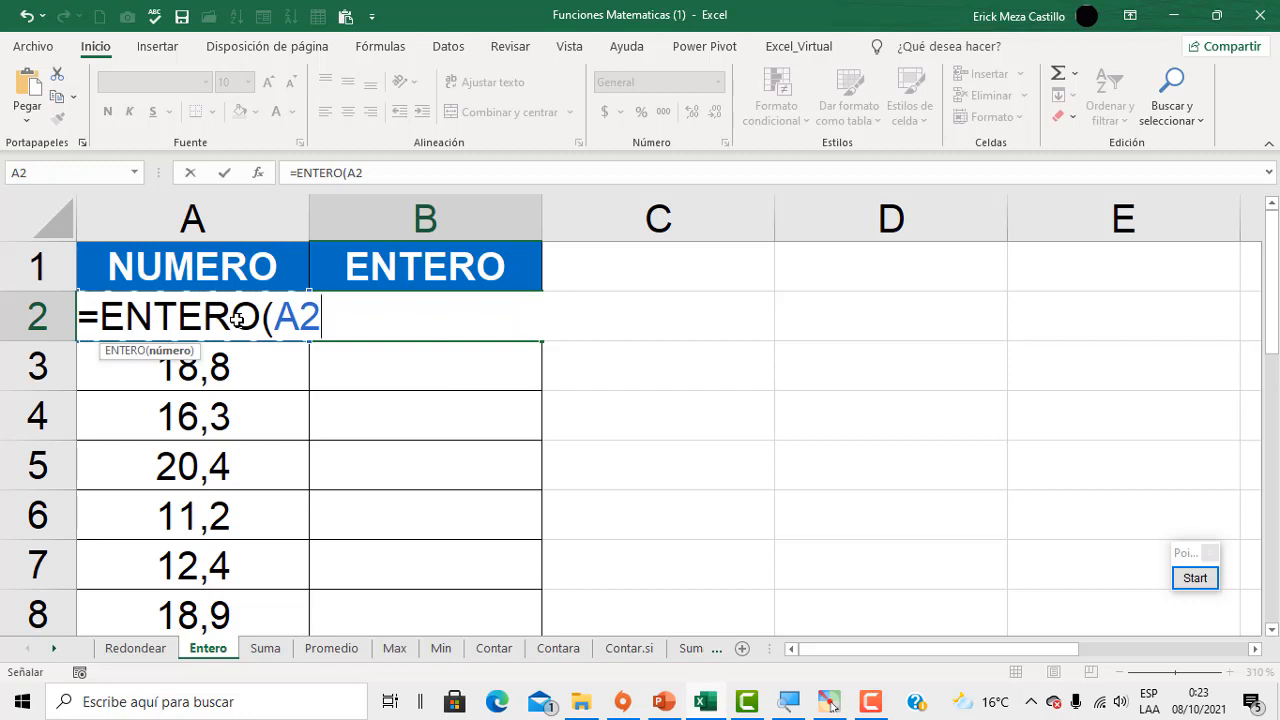
pyautogui.write(')')
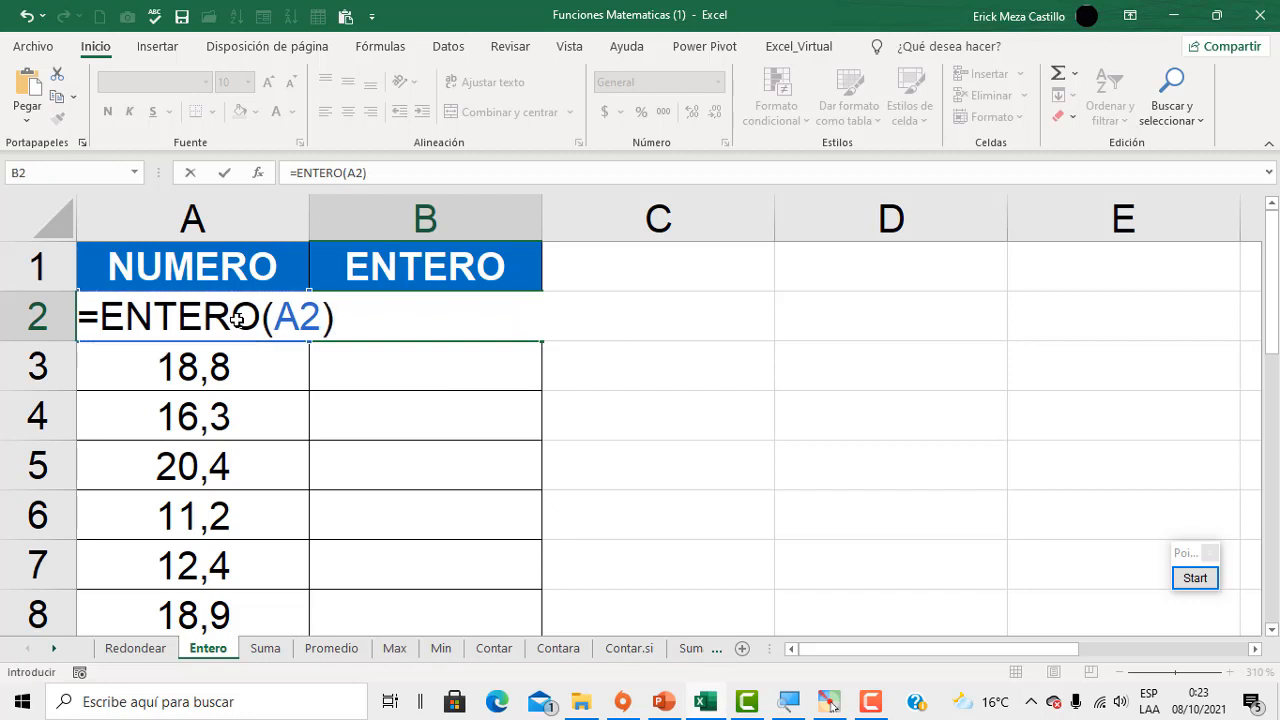
pyautogui.press('Return')
# Fill the B2 formula down the ENTERO column to B8 and check the formula in B2.
pyautogui.click(378, 318)
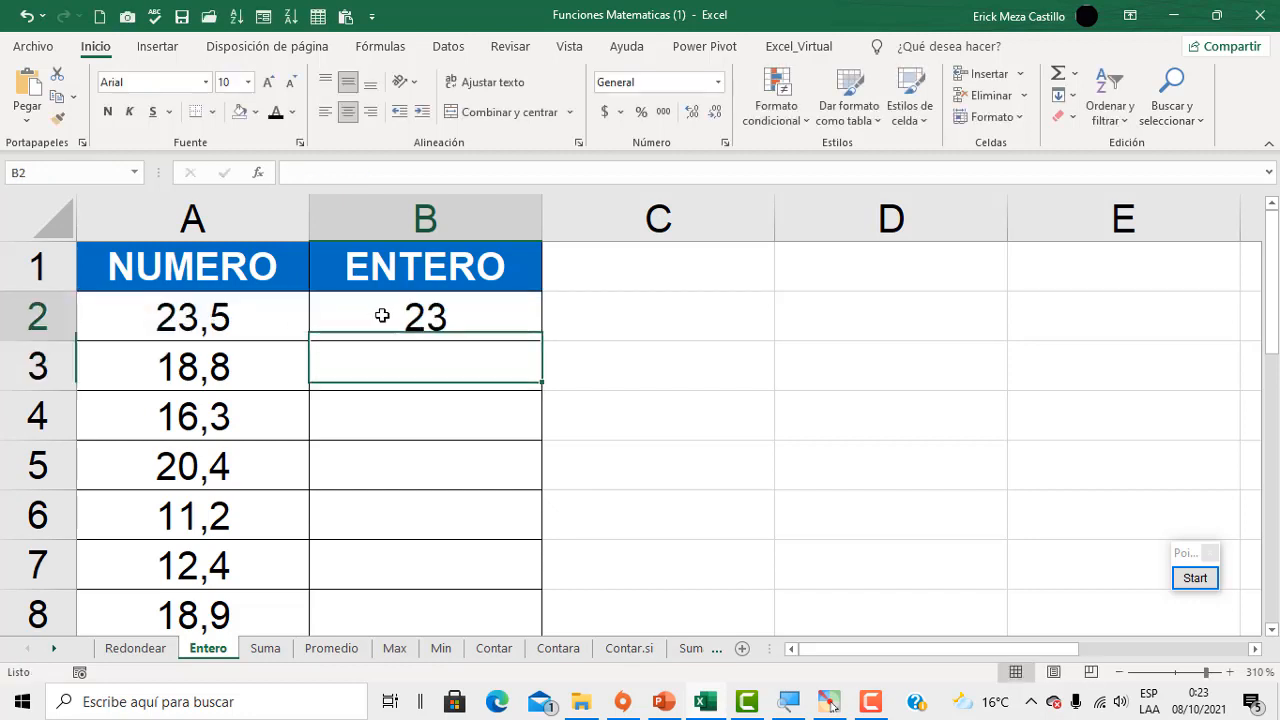
pyautogui.moveTo(540, 343); pyautogui.dragTo(503, 503)
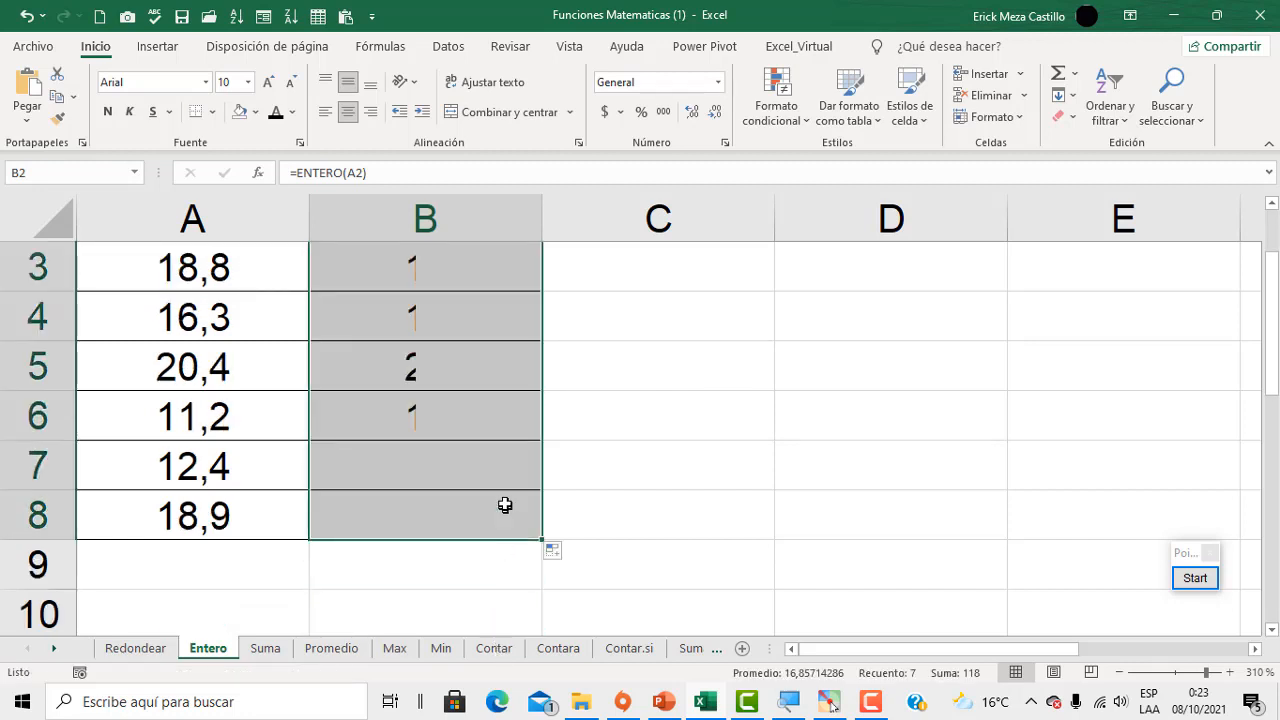
pyautogui.scroll(1, 505, 482)
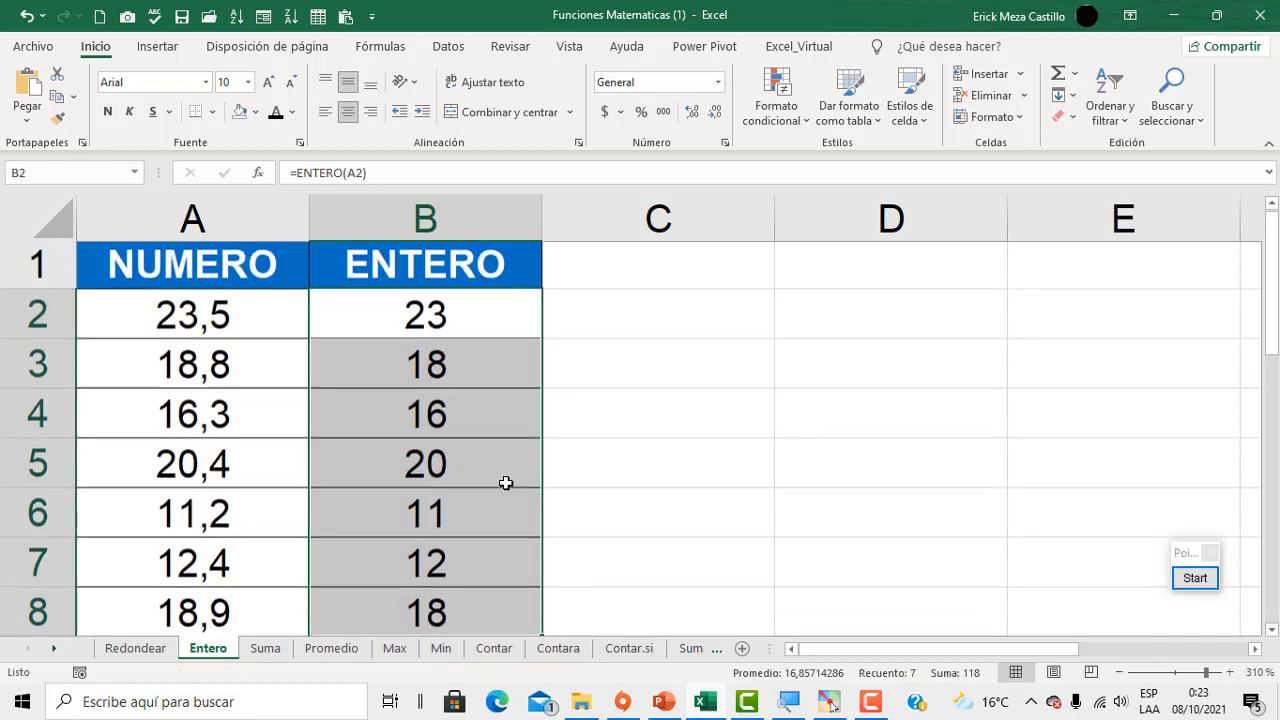
pyautogui.doubleClick(458, 333)
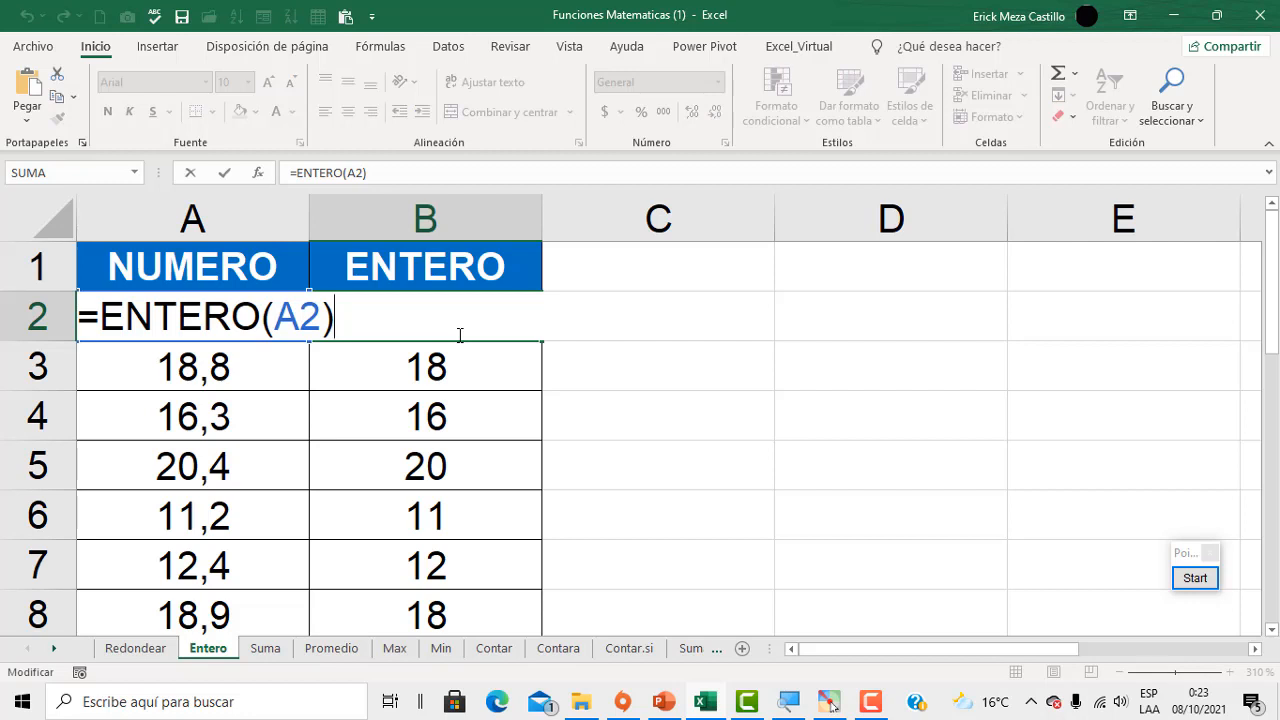
pyautogui.press('Escape')
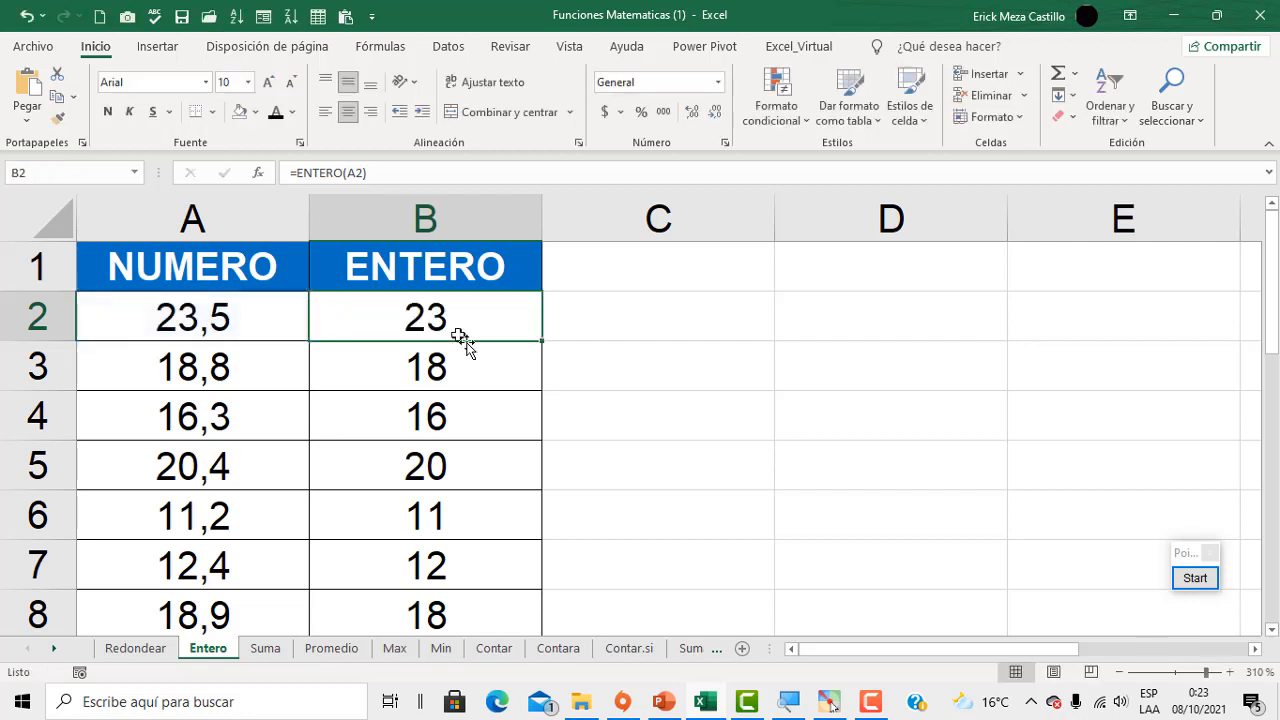
# On the Suma sheet, enter =SUMA(B4:E4) in F4 to total the first seller's four quarters.
pyautogui.click(265, 649)
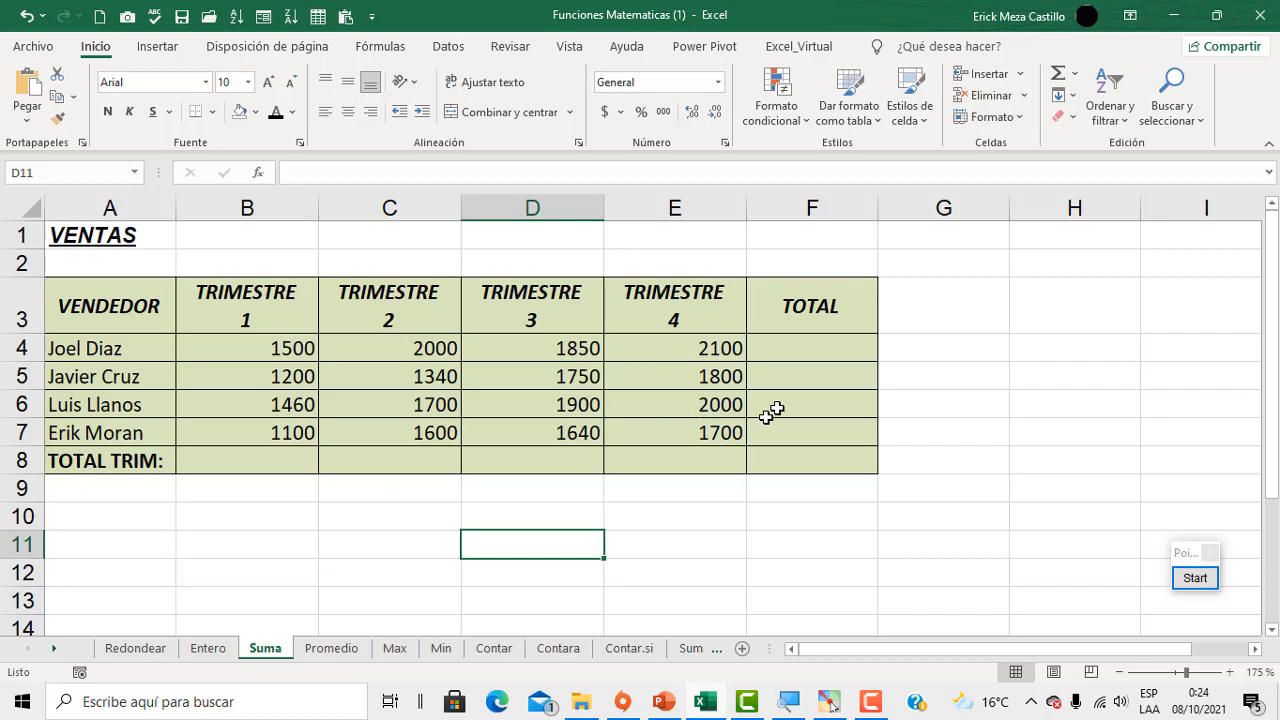
pyautogui.click(797, 352)
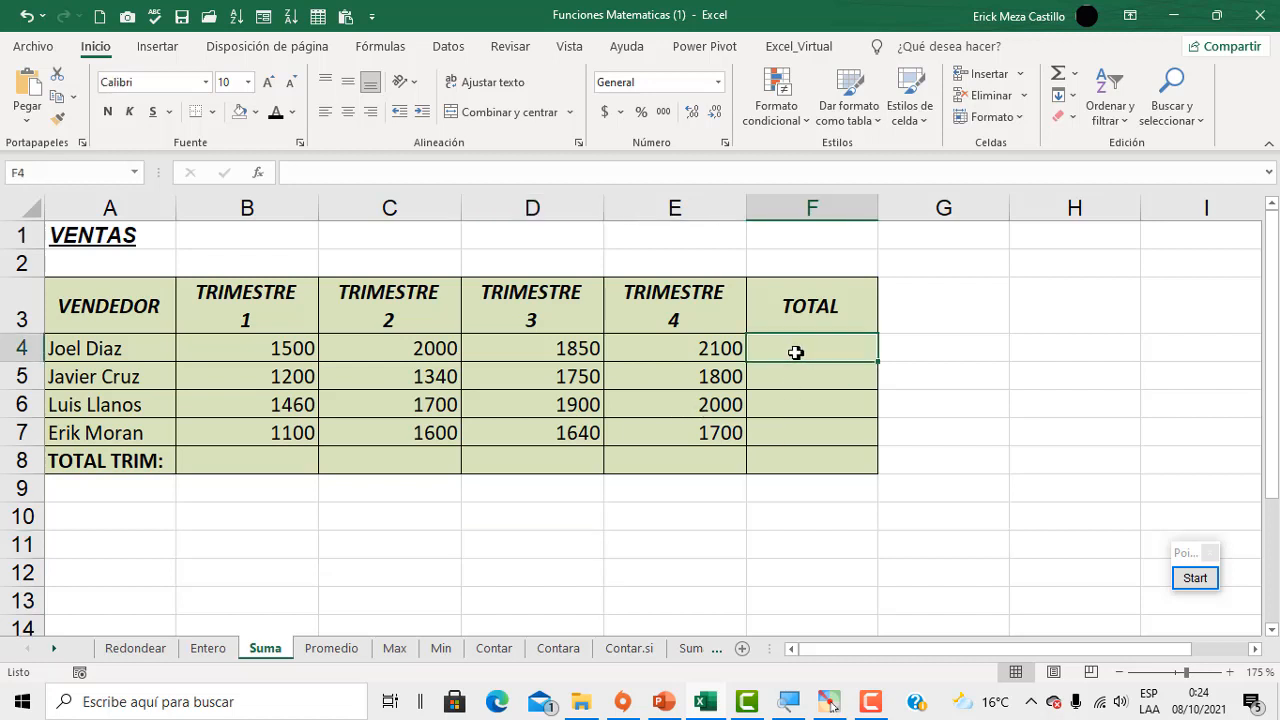
pyautogui.click(282, 462)
pyautogui.click(812, 366)
pyautogui.click(802, 346)
pyautogui.moveTo(285, 347); pyautogui.dragTo(655, 362)
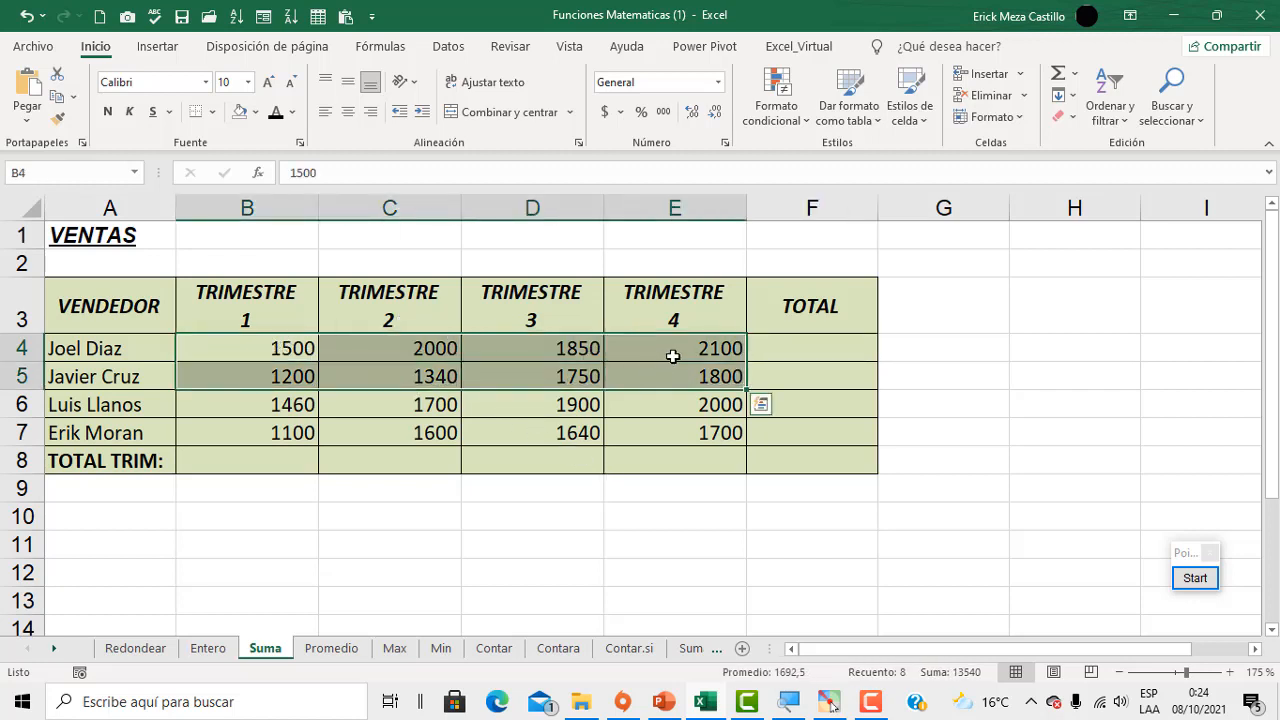
pyautogui.click(674, 354)
pyautogui.click(783, 354)
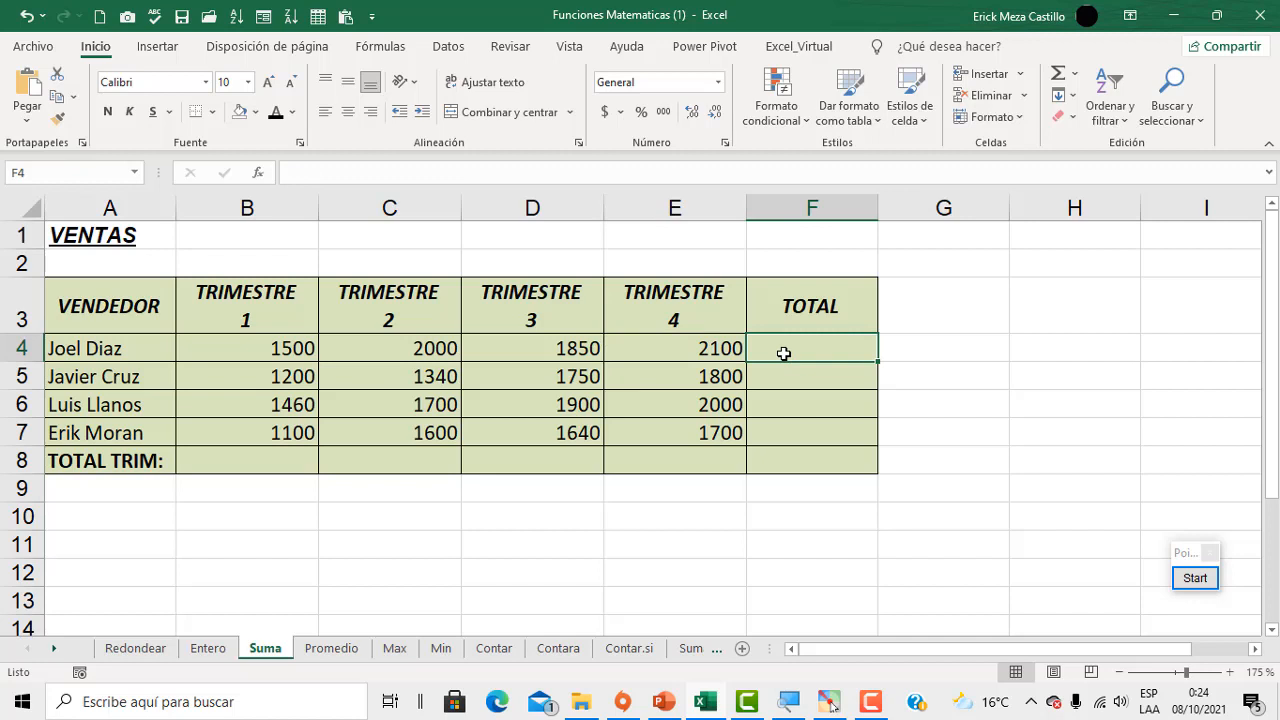
pyautogui.write('=suma(')
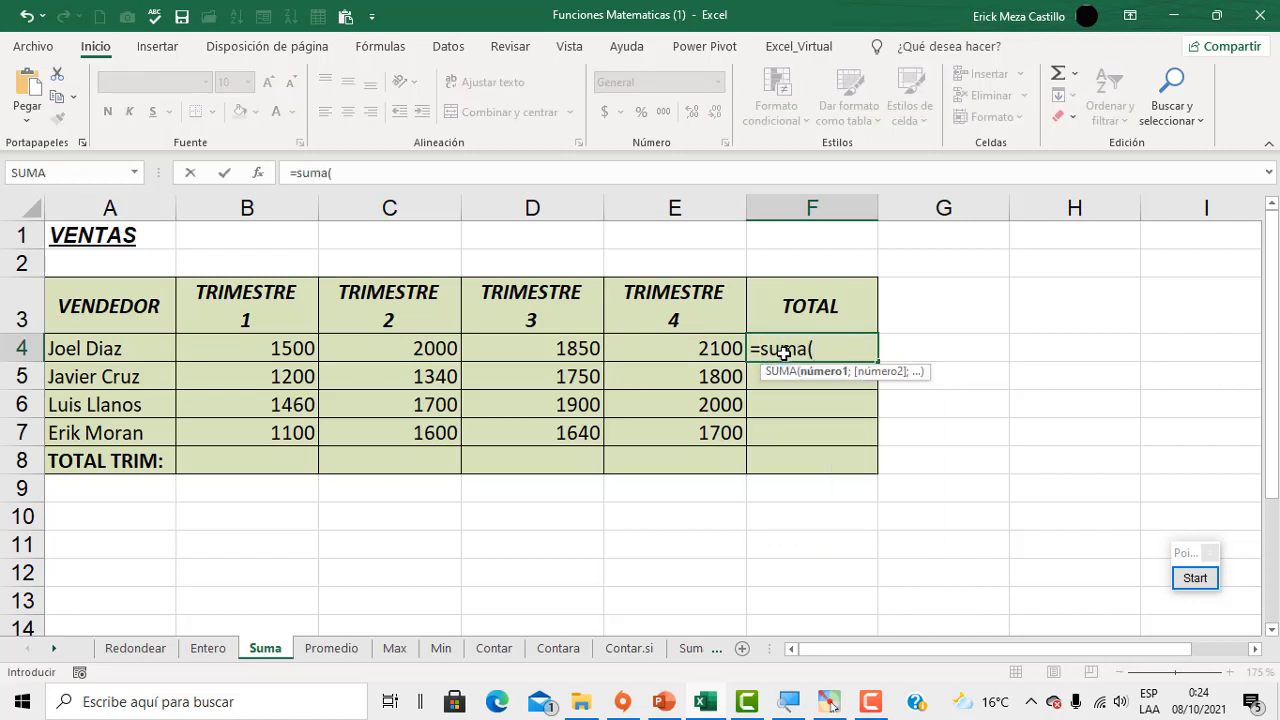
pyautogui.click(305, 349)
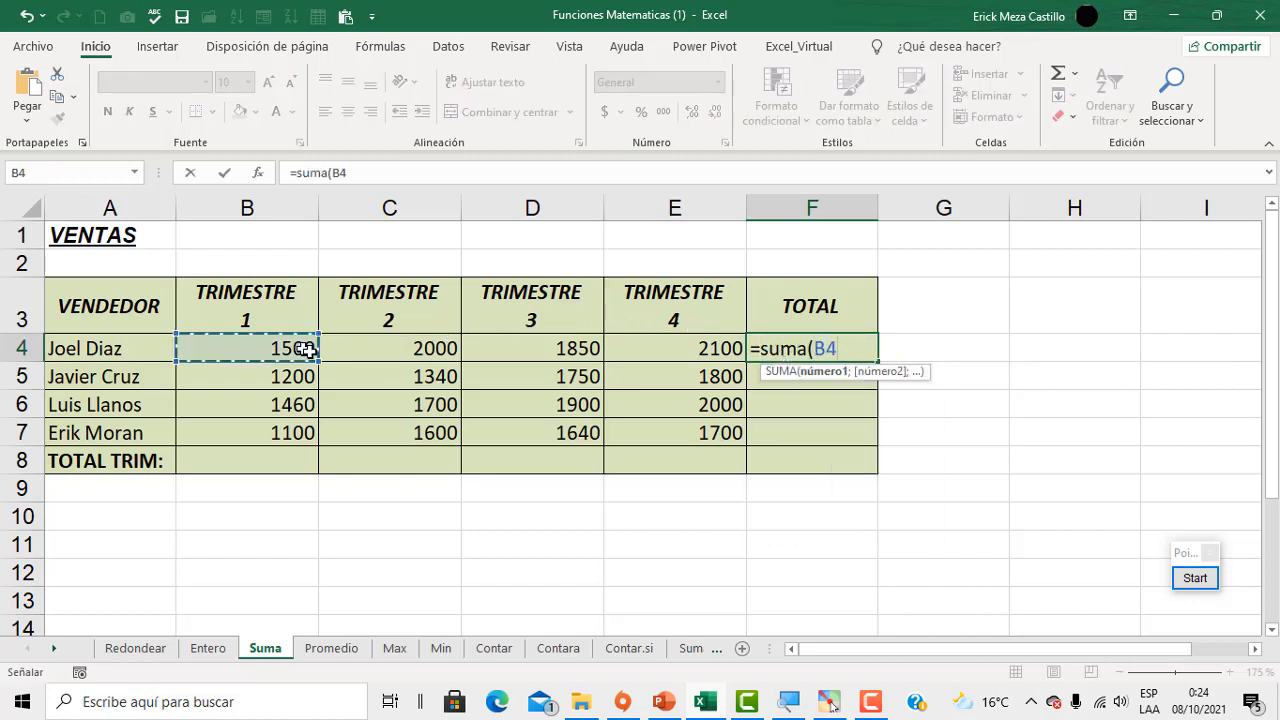
pyautogui.moveTo(305, 349); pyautogui.dragTo(689, 349)
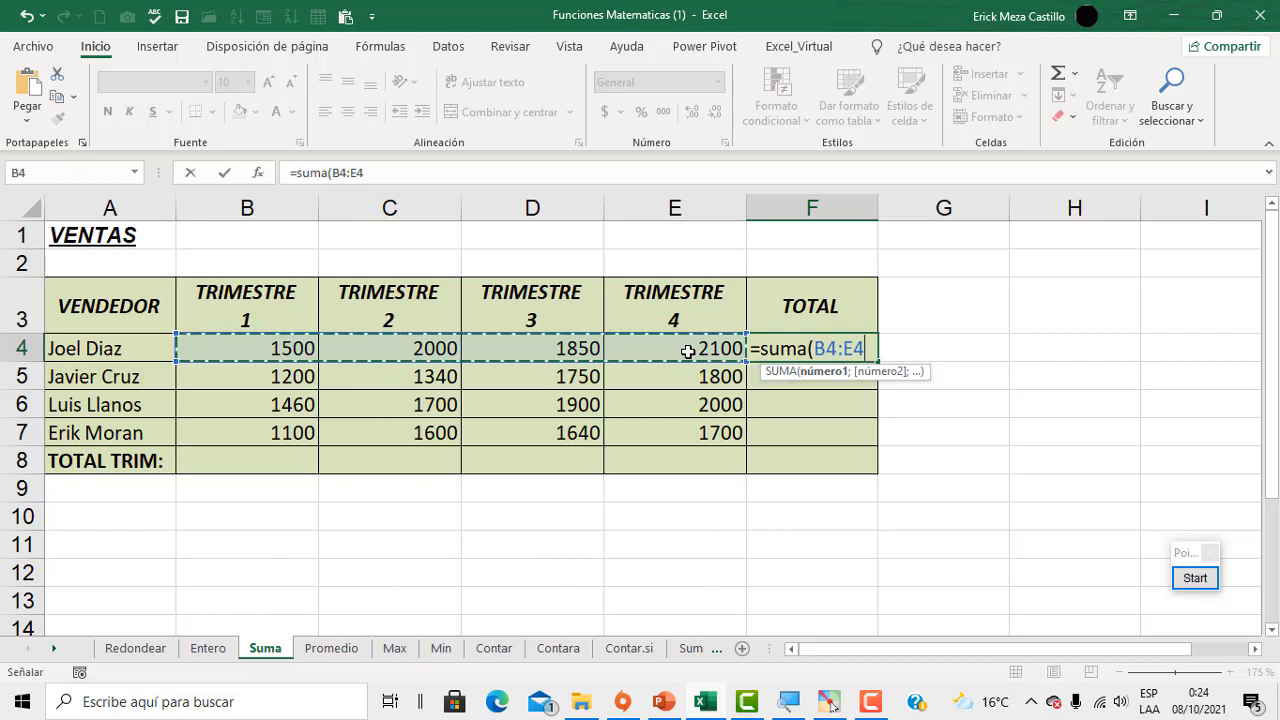
pyautogui.write(')')
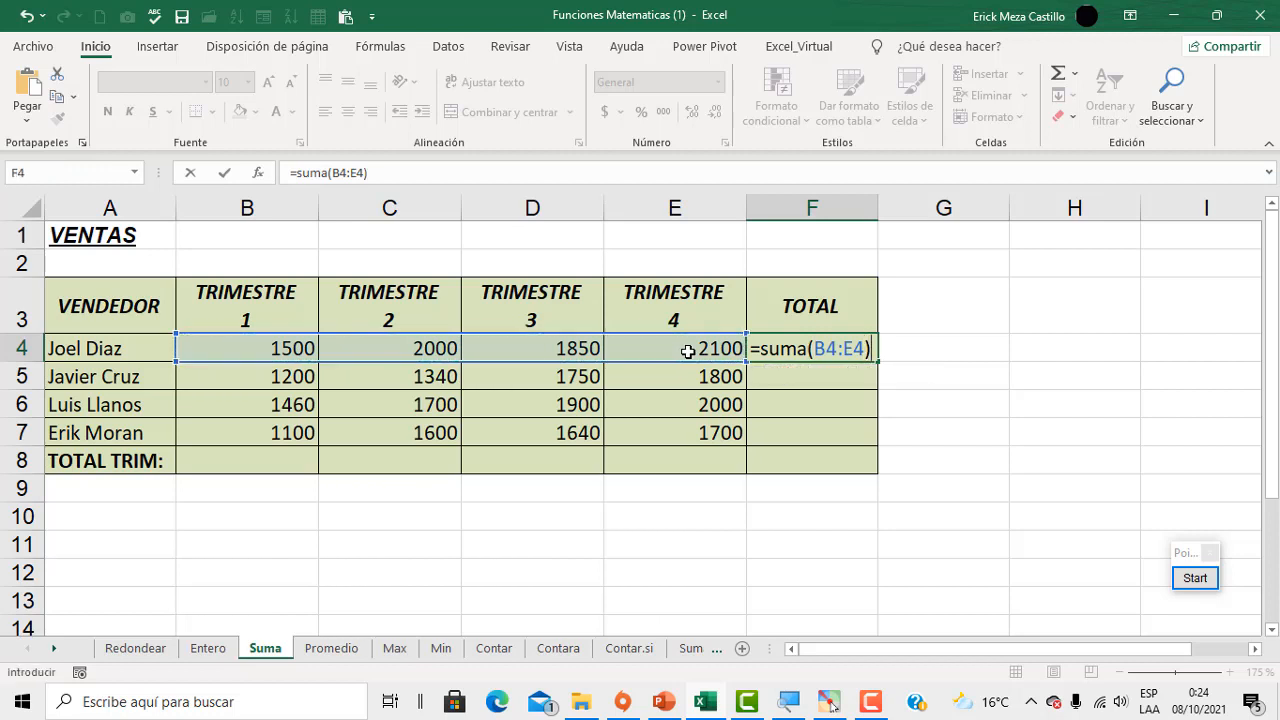
pyautogui.press('Return')
# Check the sum formula in F4 and fill it down the TOTAL column to F8.
pyautogui.click(817, 349)
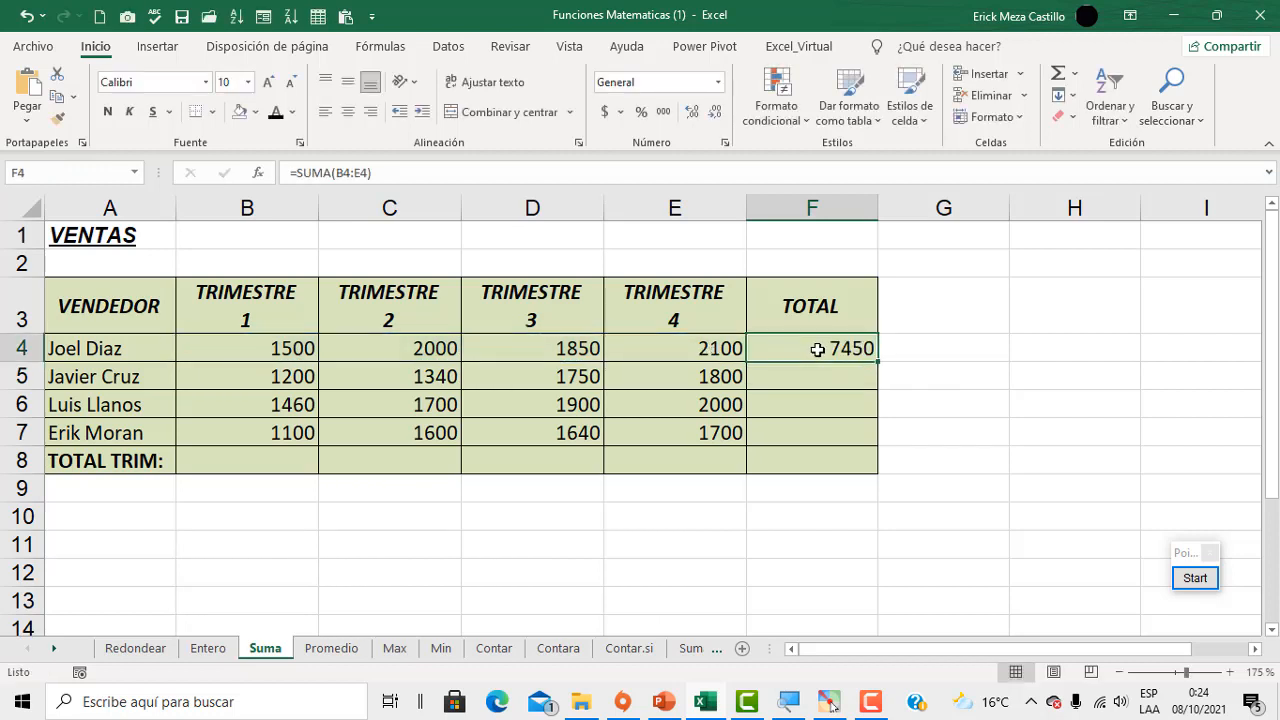
pyautogui.doubleClick(817, 349)
pyautogui.press('Escape')
pyautogui.moveTo(879, 362); pyautogui.dragTo(863, 477)
# Enter =SUMA(B4:B7) in B8 to total the first quarter's sales of all sellers.
pyautogui.click(283, 460)
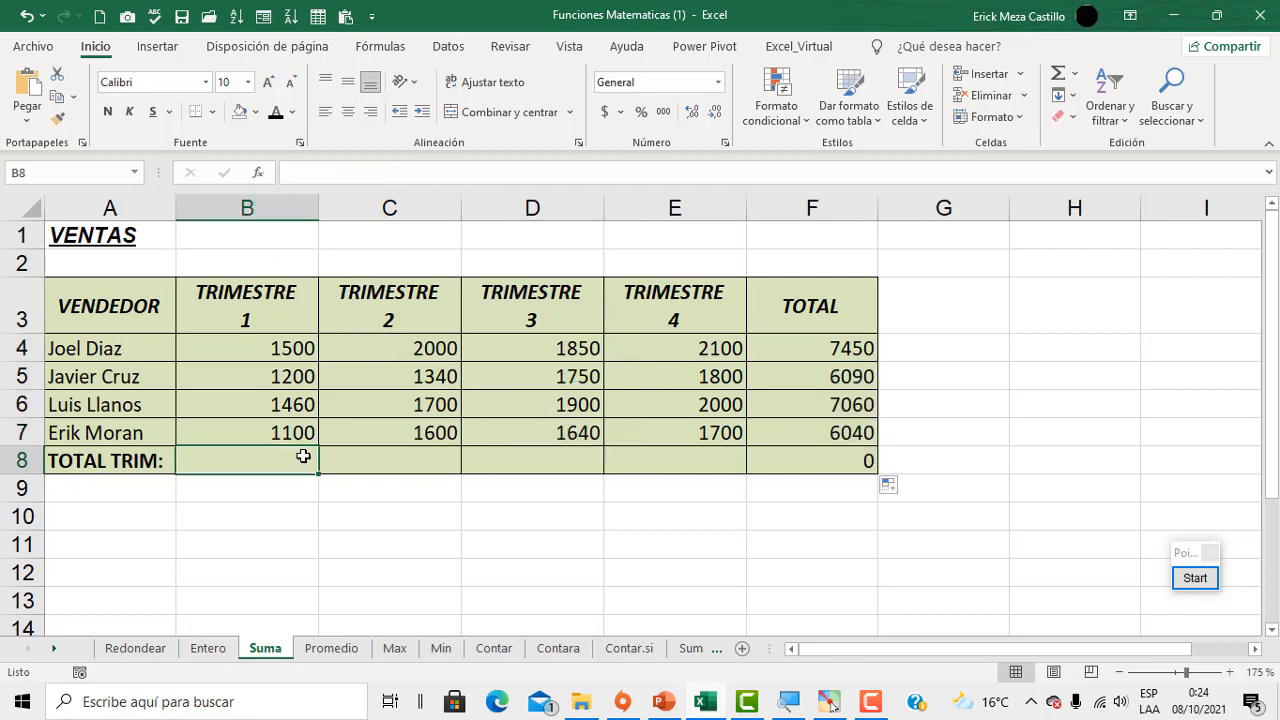
pyautogui.write('=s')
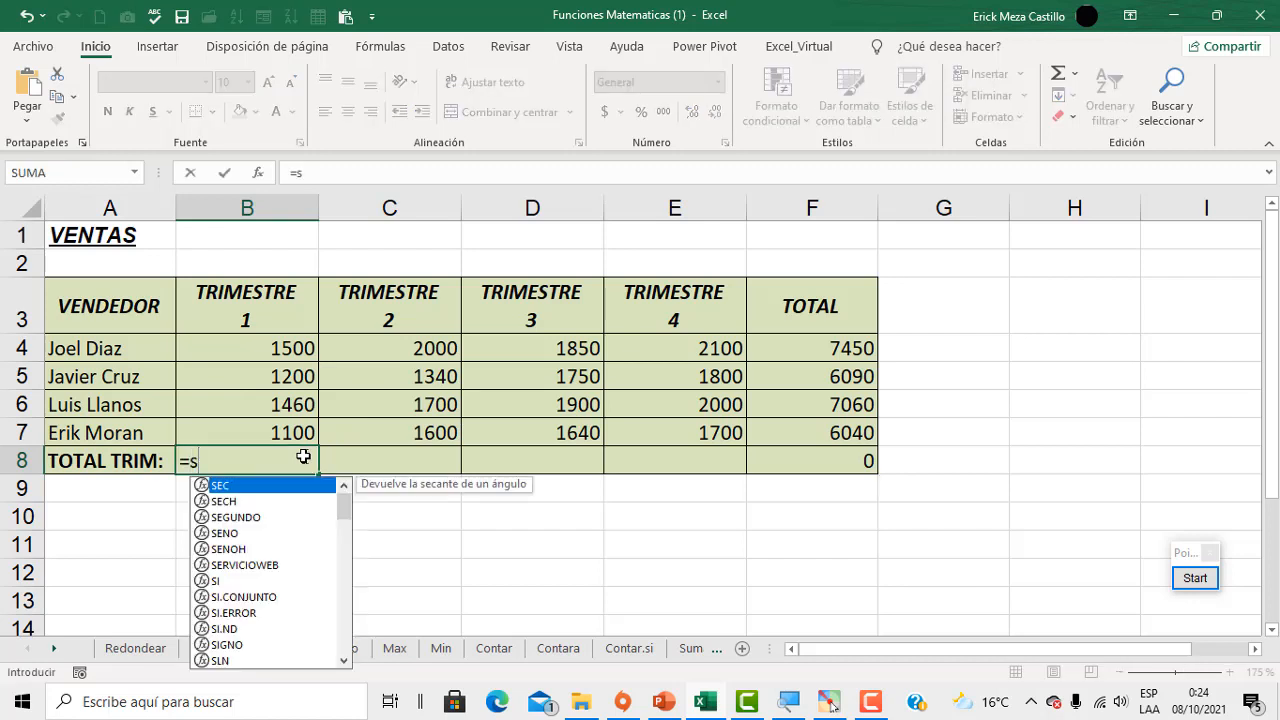
pyautogui.write('uma(')
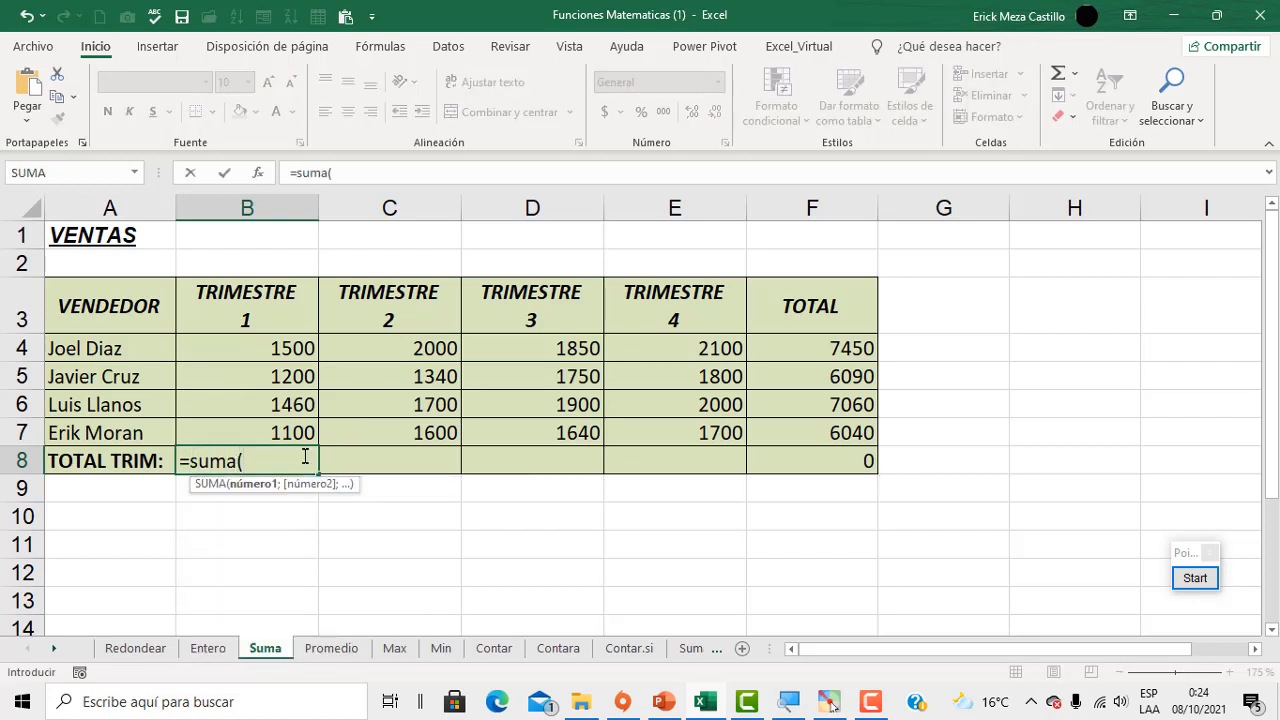
pyautogui.moveTo(287, 344); pyautogui.dragTo(284, 432)
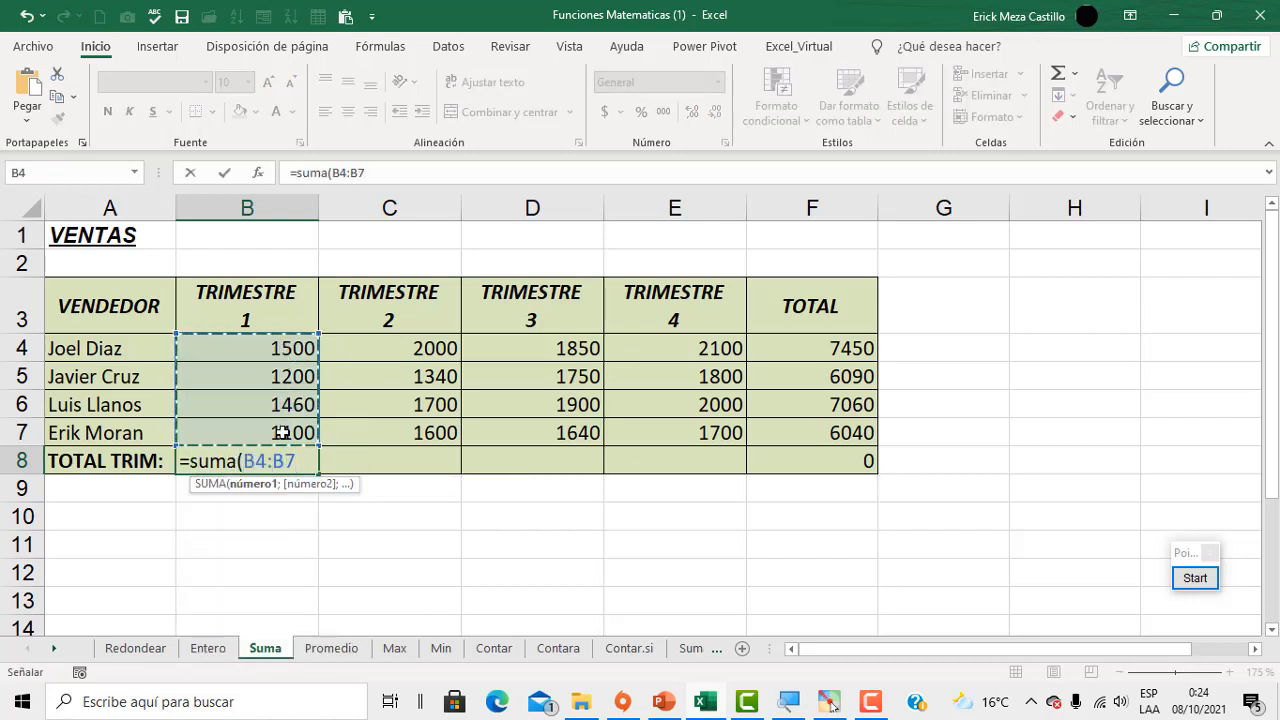
pyautogui.write(')')
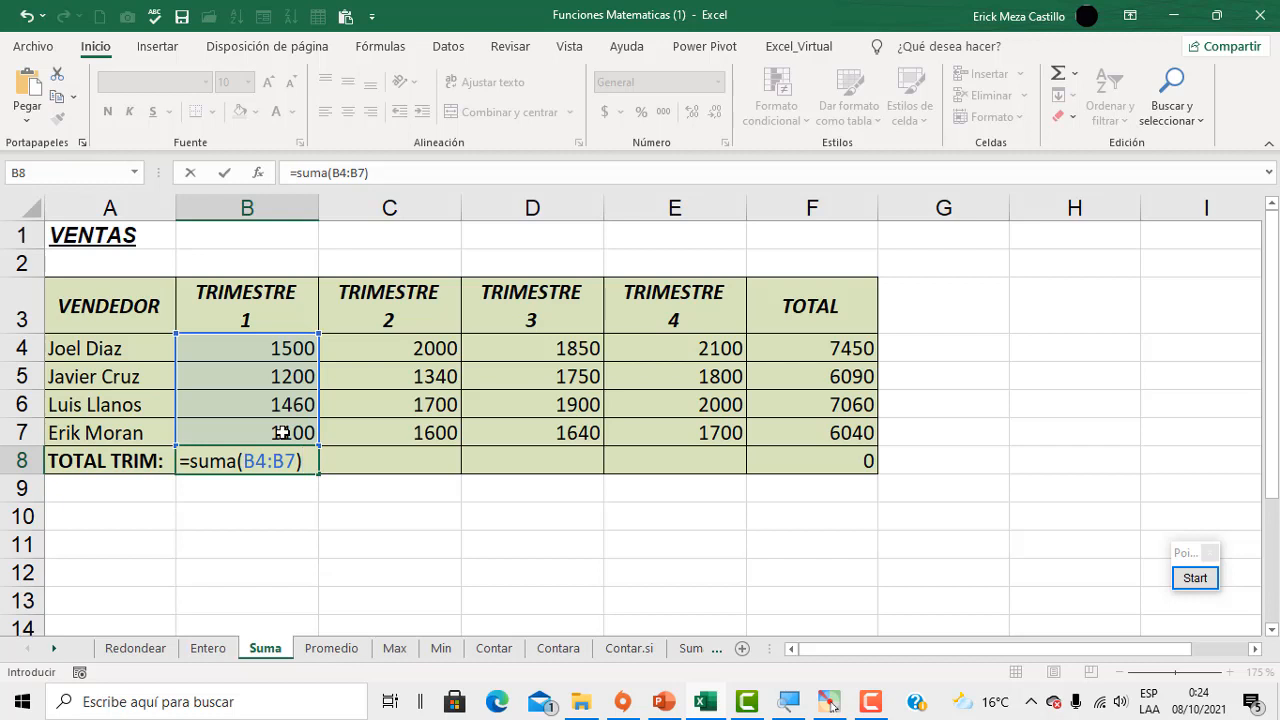
pyautogui.press('Return')
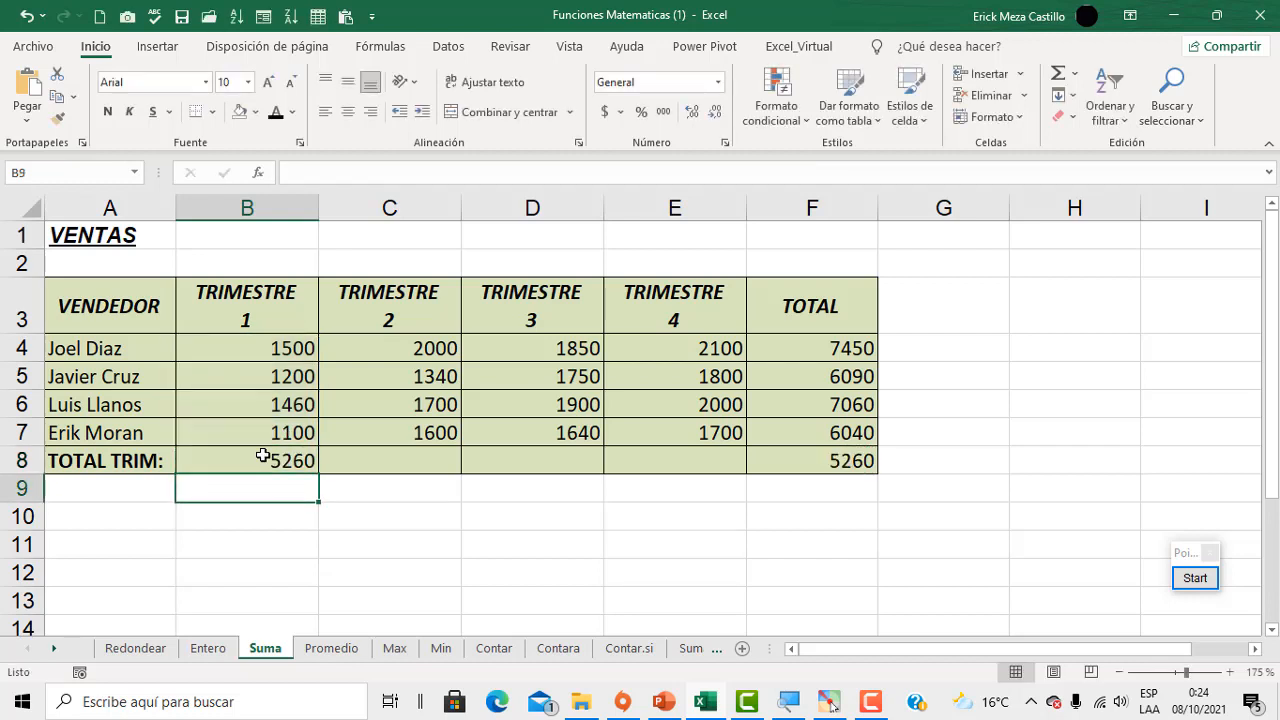
# Fill the B8 sum formula across the TOTAL TRIM row to E8 and check the formula in E8.
pyautogui.click(266, 456)
pyautogui.moveTo(318, 473); pyautogui.dragTo(724, 479)
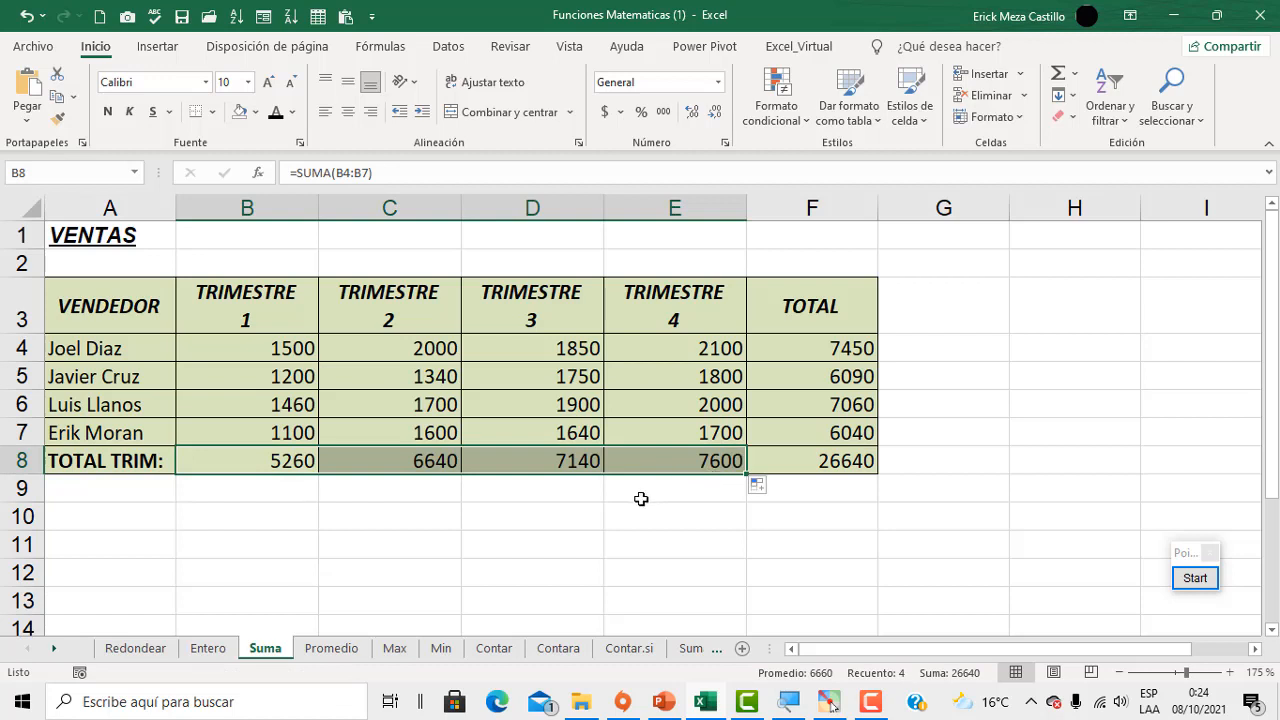
pyautogui.click(709, 460)
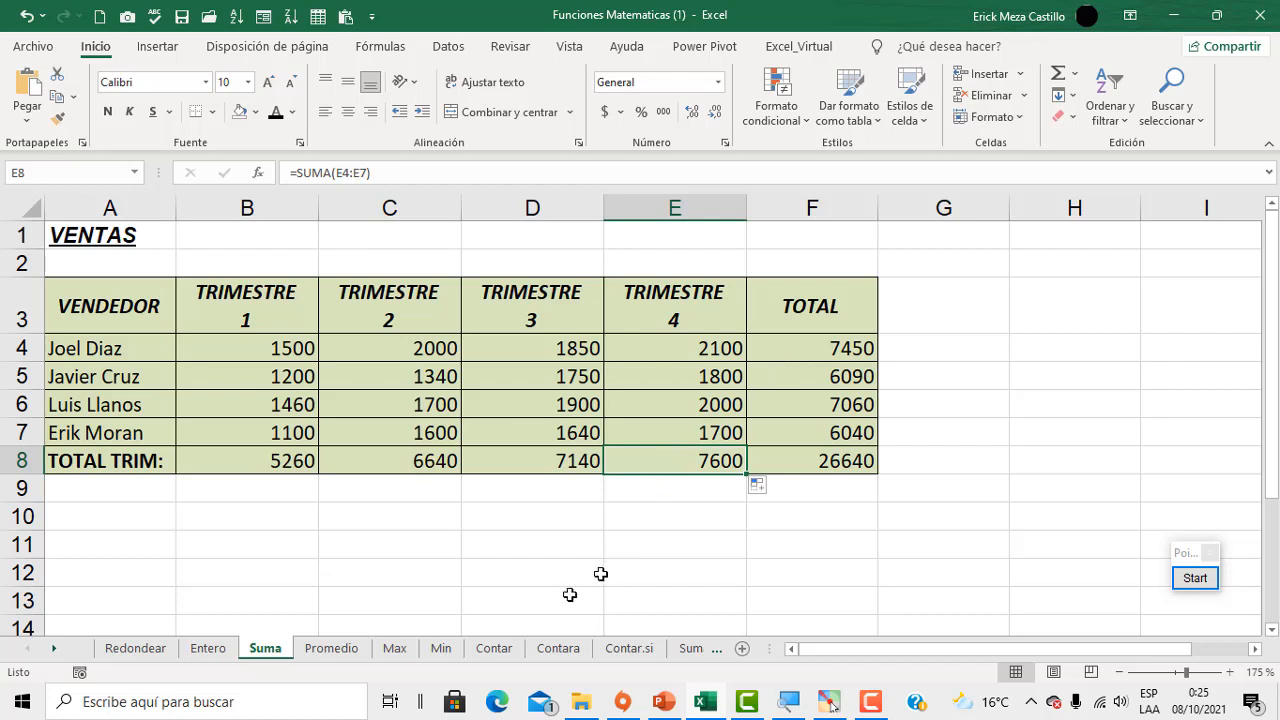
# On the Promedio sheet, clear the existing quarterly averages in B8:E8.
pyautogui.click(354, 654)
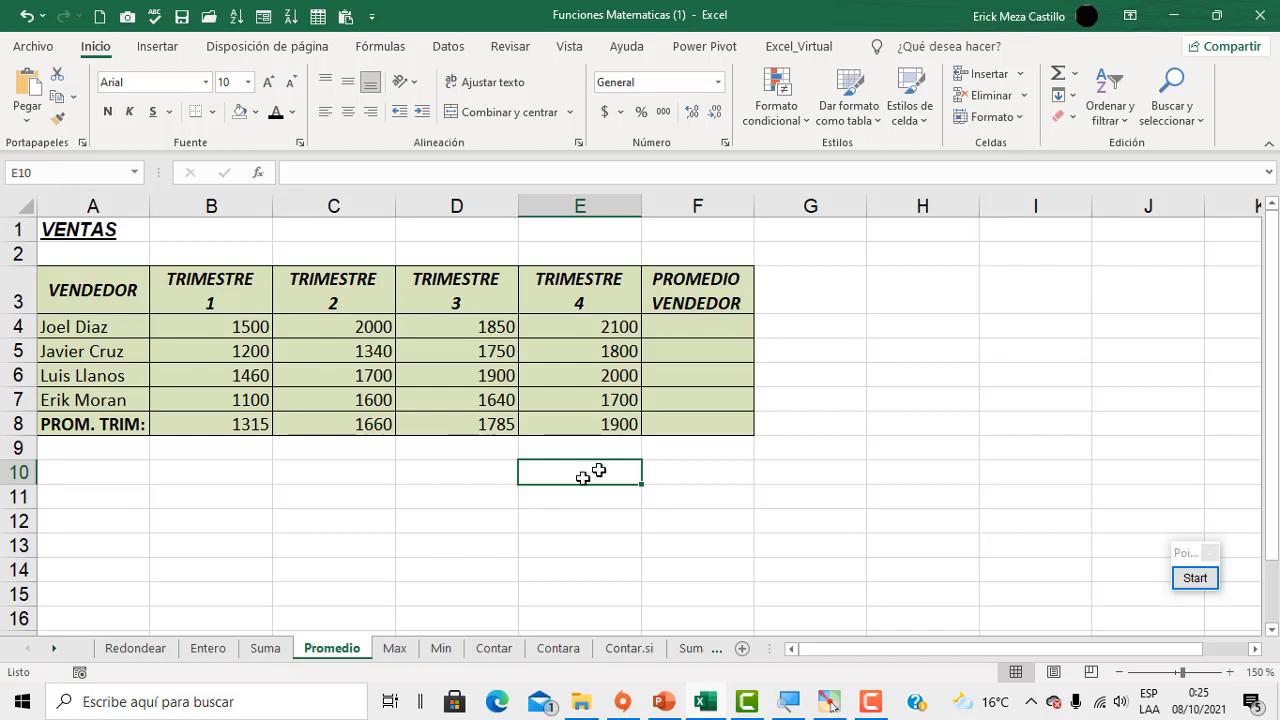
pyautogui.moveTo(262, 424); pyautogui.dragTo(586, 424)
pyautogui.press('Delete')
pyautogui.click(683, 490)
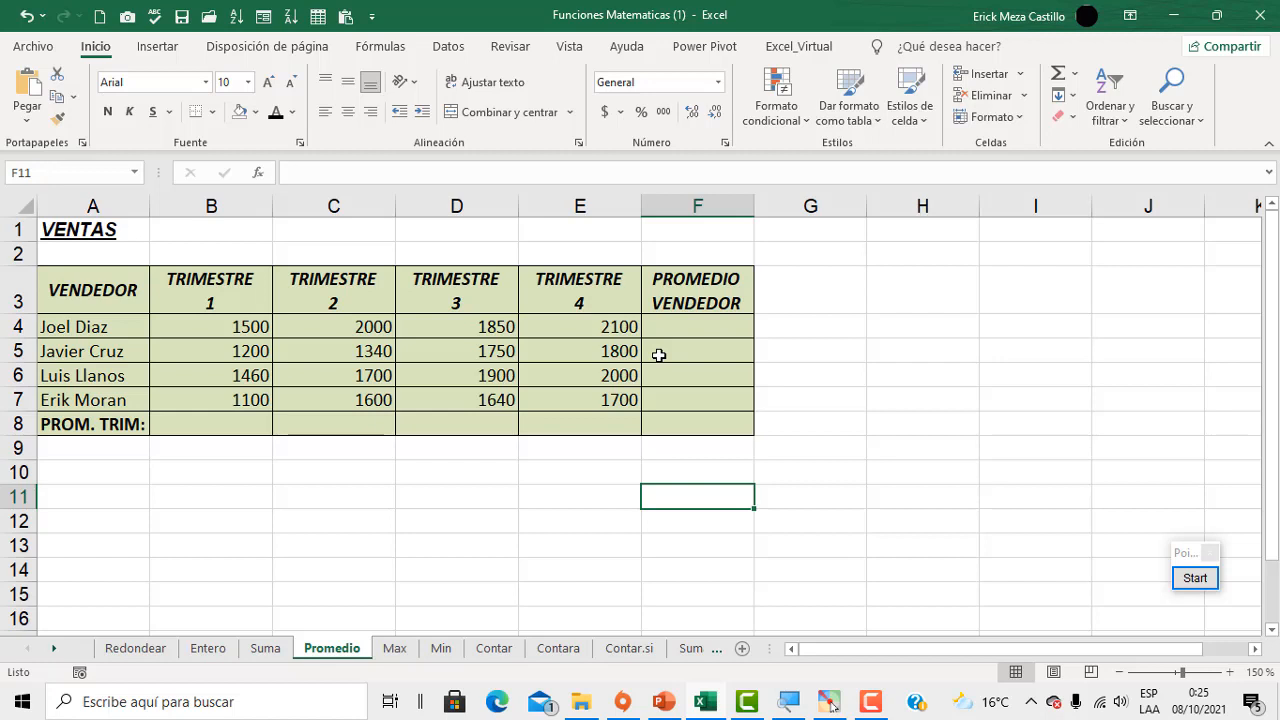
# Enter =PROMEDIO(B4:E4) in F4 to average the first seller's four quarters.
pyautogui.click(679, 330)
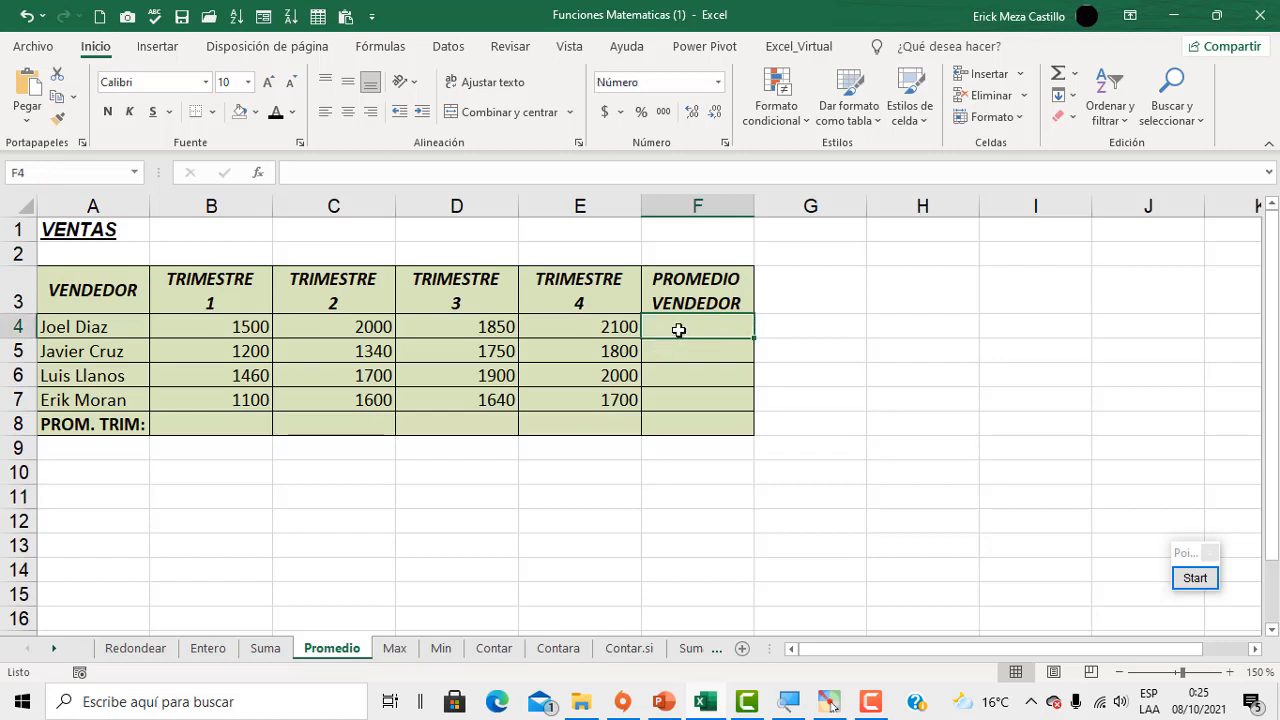
pyautogui.write('=p')
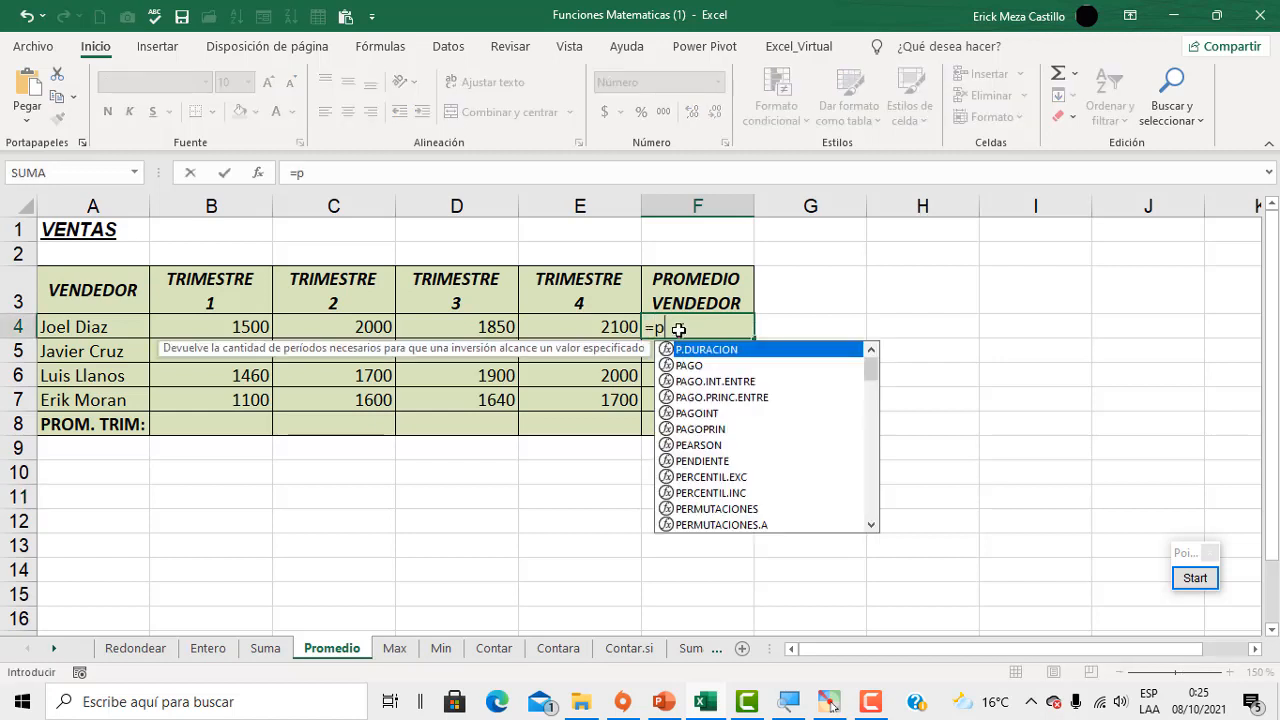
pyautogui.write('rome')
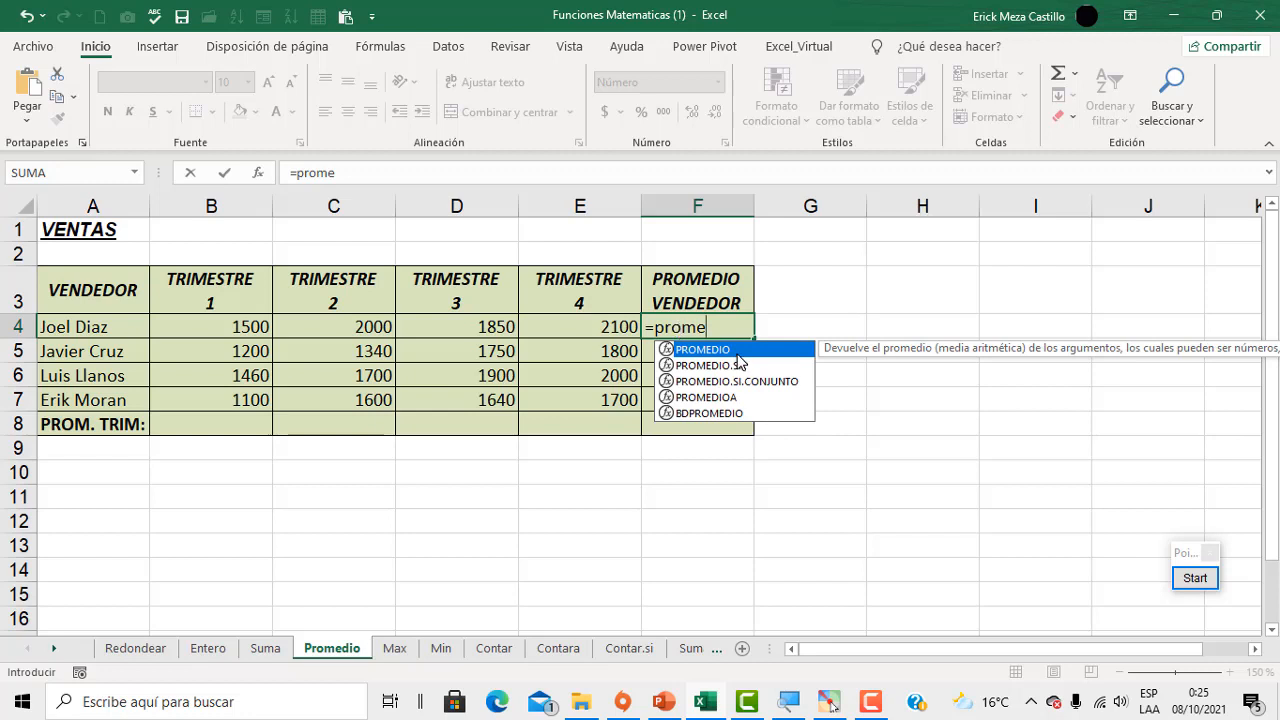
pyautogui.press('Tab')
pyautogui.click(260, 326)
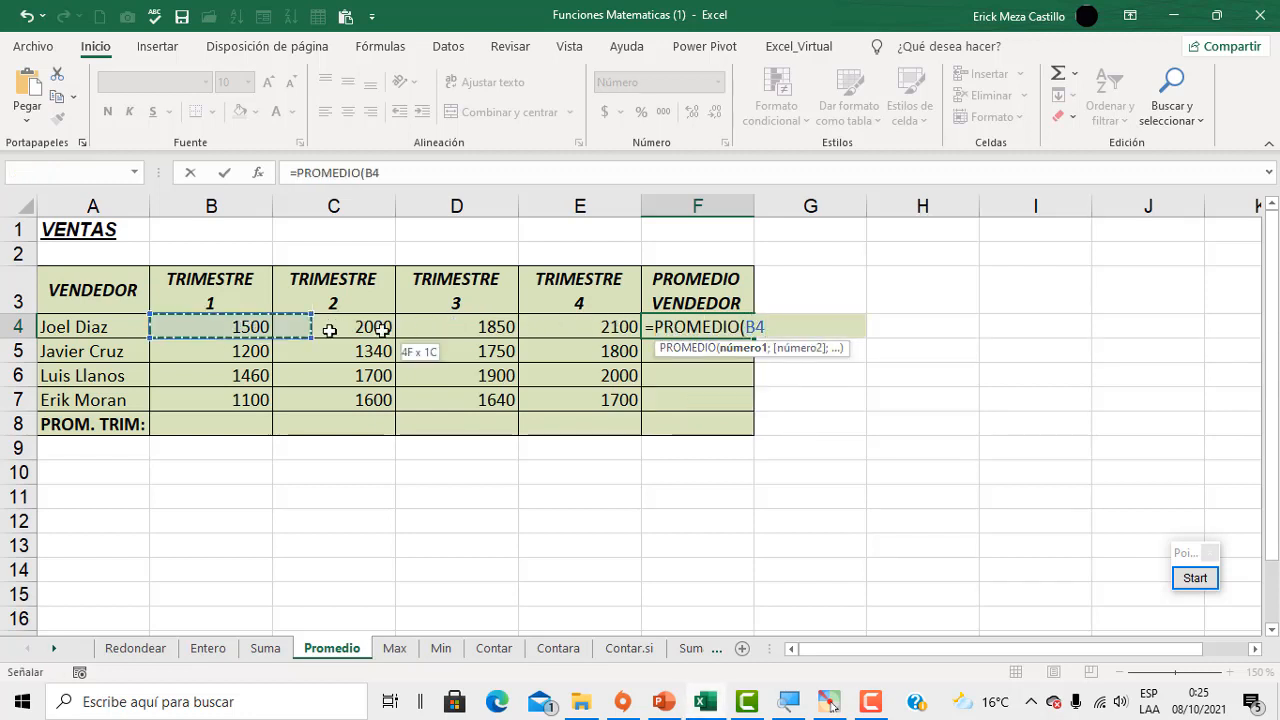
pyautogui.moveTo(330, 330); pyautogui.dragTo(573, 330)
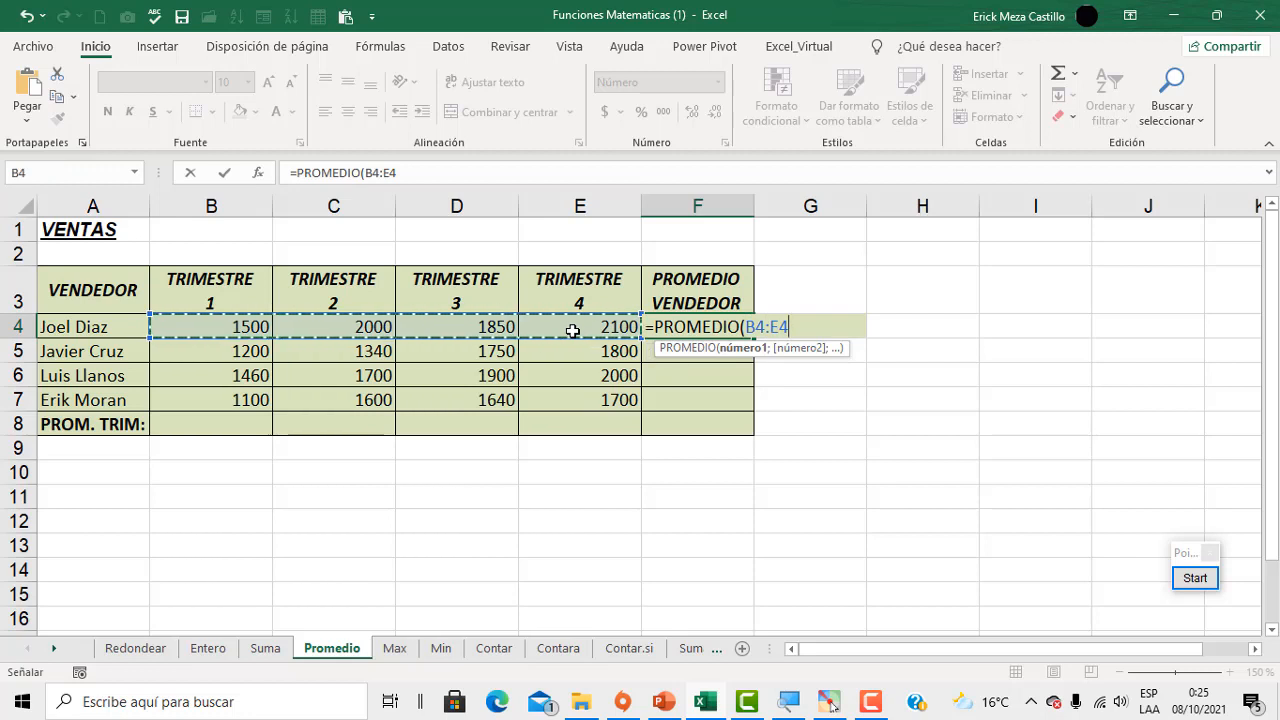
pyautogui.write(')')
pyautogui.press('Return')
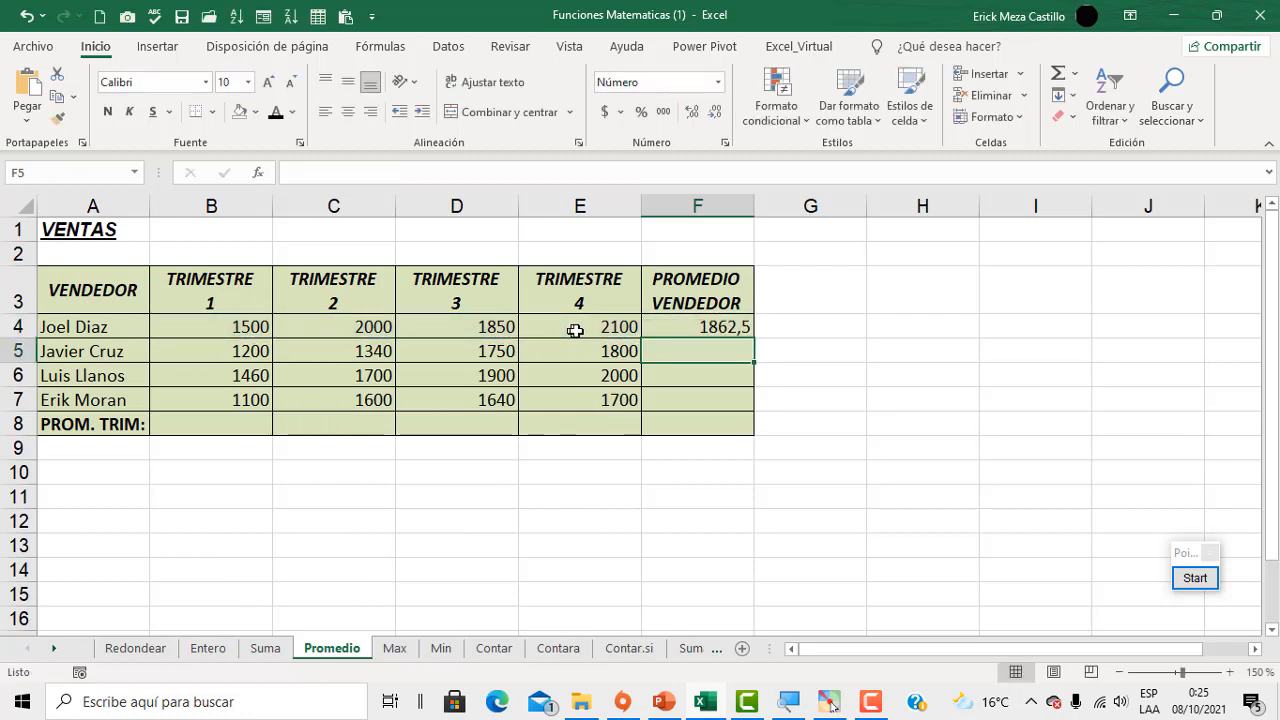
# Fill the F4 average formula down the PROMEDIO VENDEDOR column to F8 and check the formula in F8.
pyautogui.click(715, 328)
pyautogui.moveTo(754, 338); pyautogui.dragTo(756, 433)
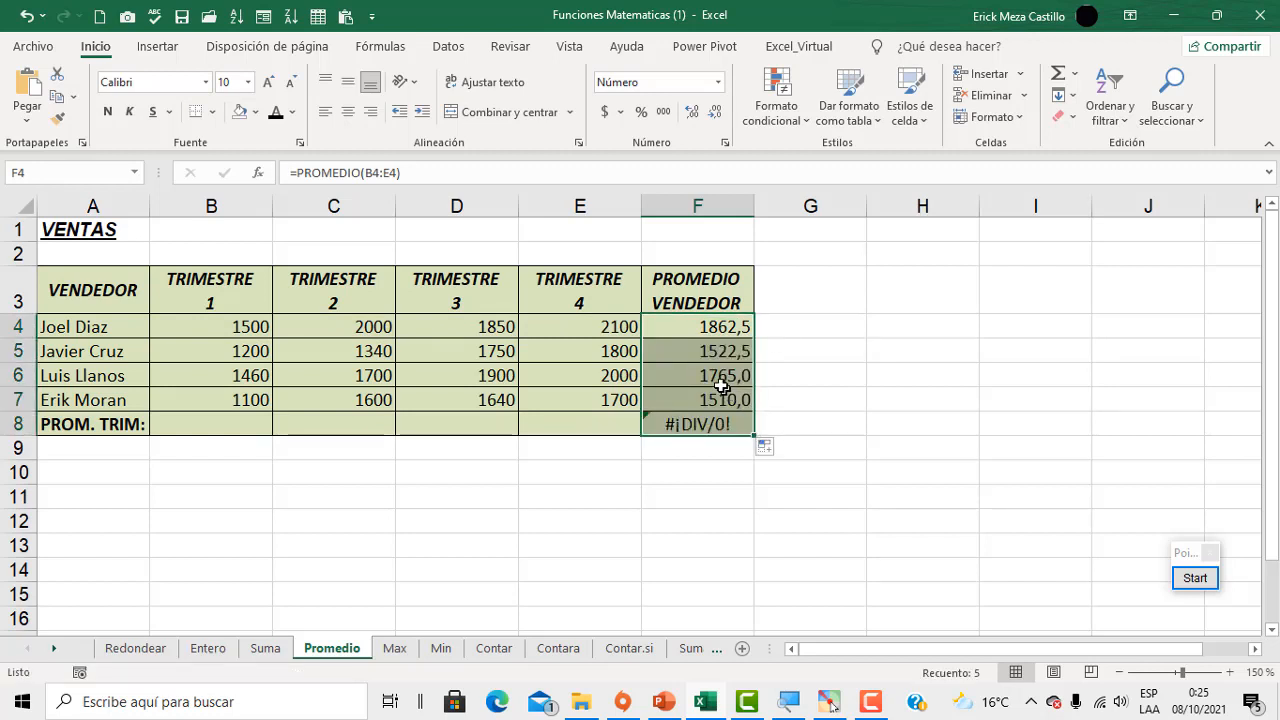
pyautogui.click(694, 416)
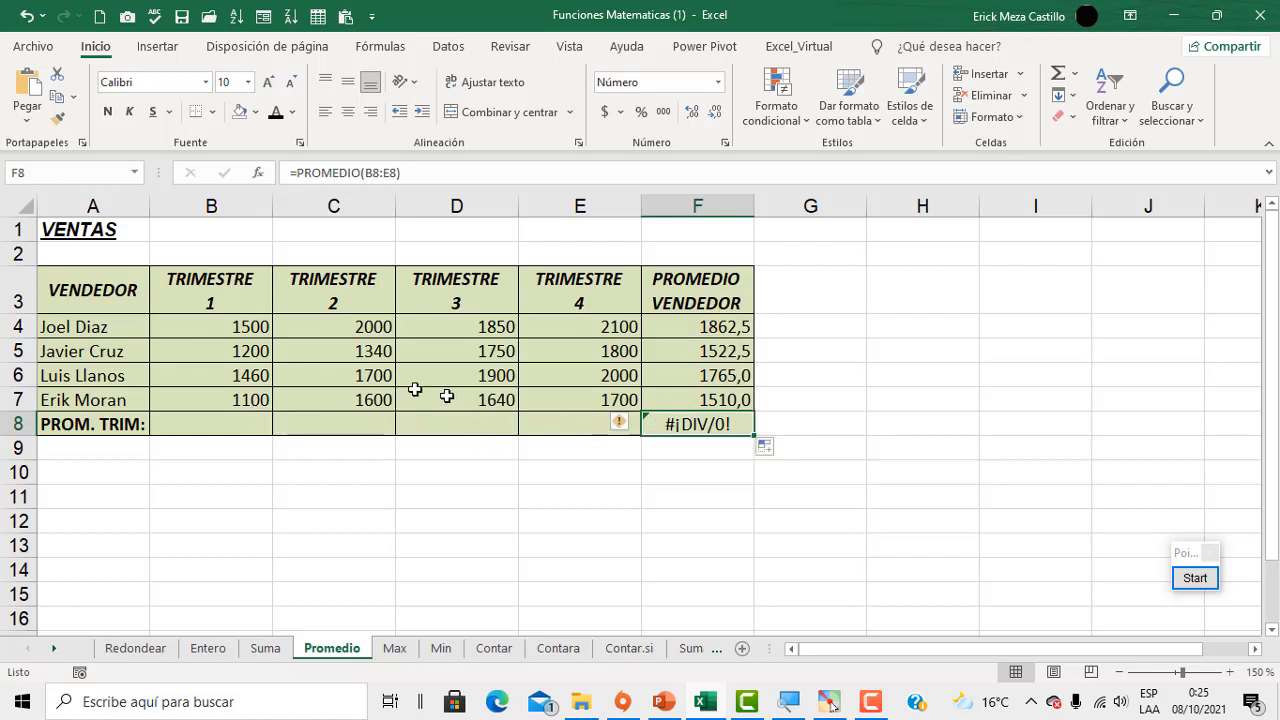
# Enter =PROMEDIO(B4:B7) in B8 for the first quarter's average and fill it across the PROM. TRIM row to E8.
pyautogui.click(205, 427)
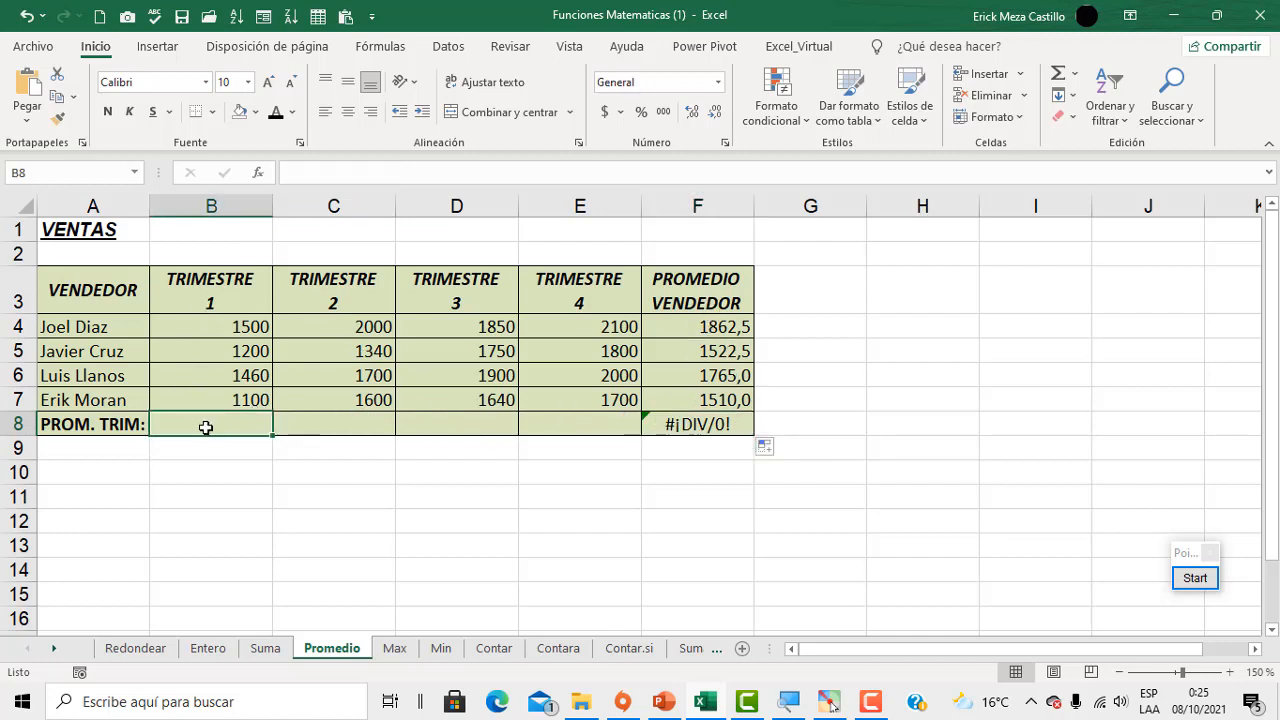
pyautogui.write('=promed')
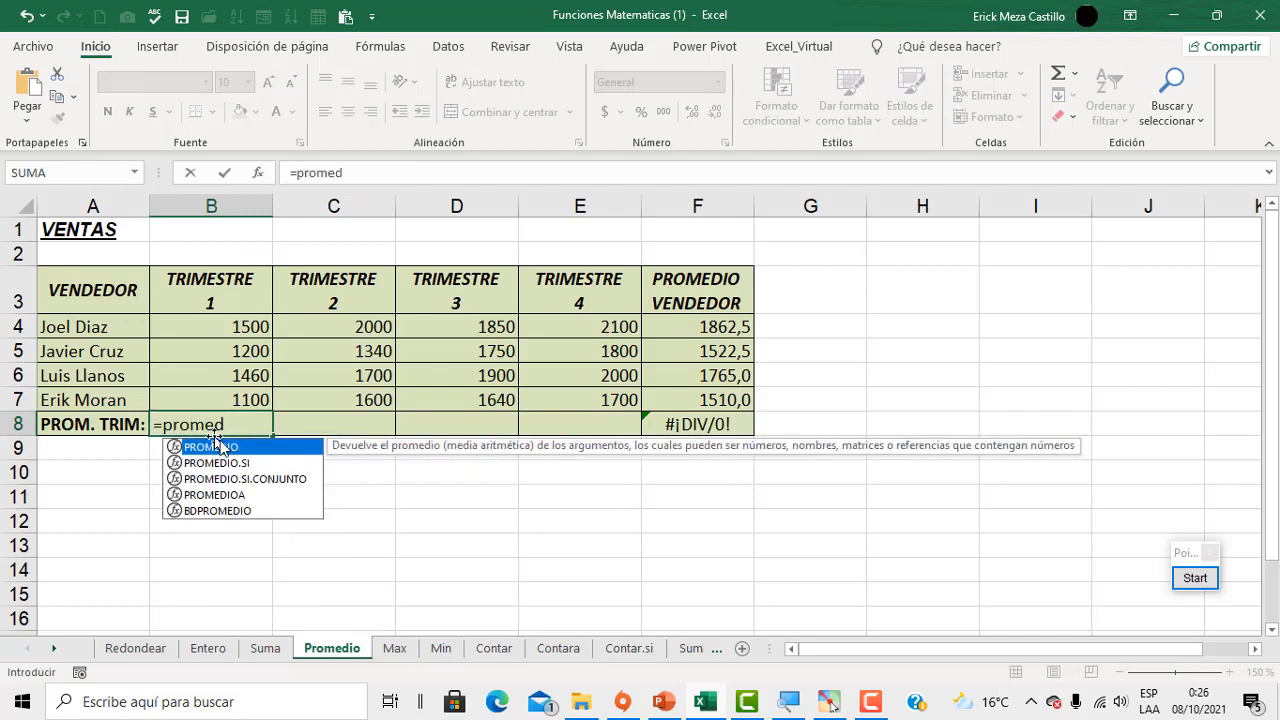
pyautogui.doubleClick(218, 446)
pyautogui.click(250, 333)
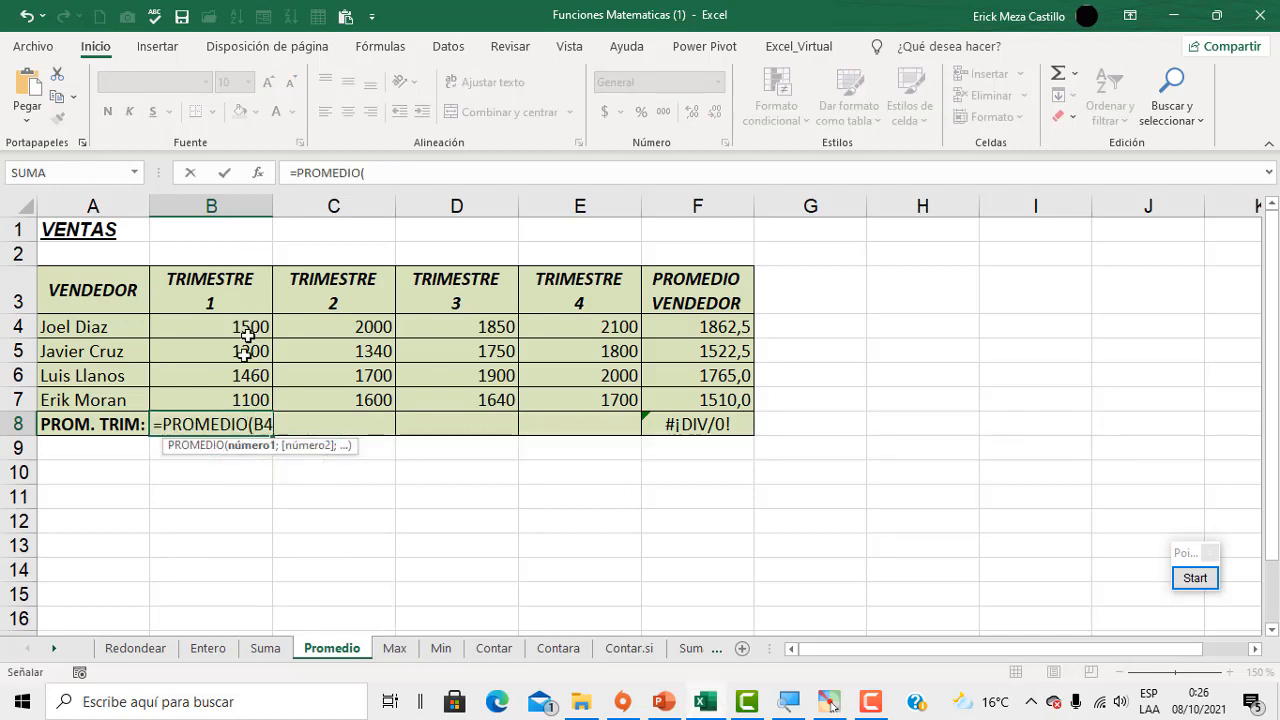
pyautogui.moveTo(247, 335); pyautogui.dragTo(246, 400)
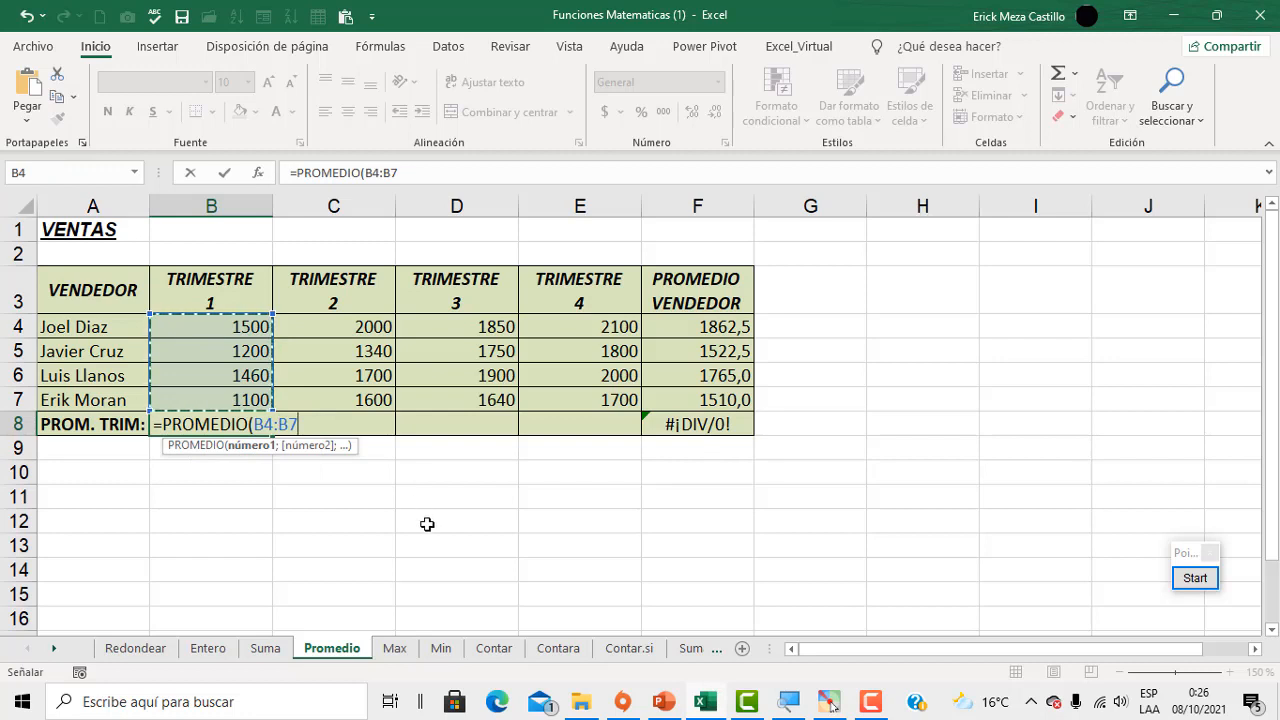
pyautogui.write(')')
pyautogui.press('Return')
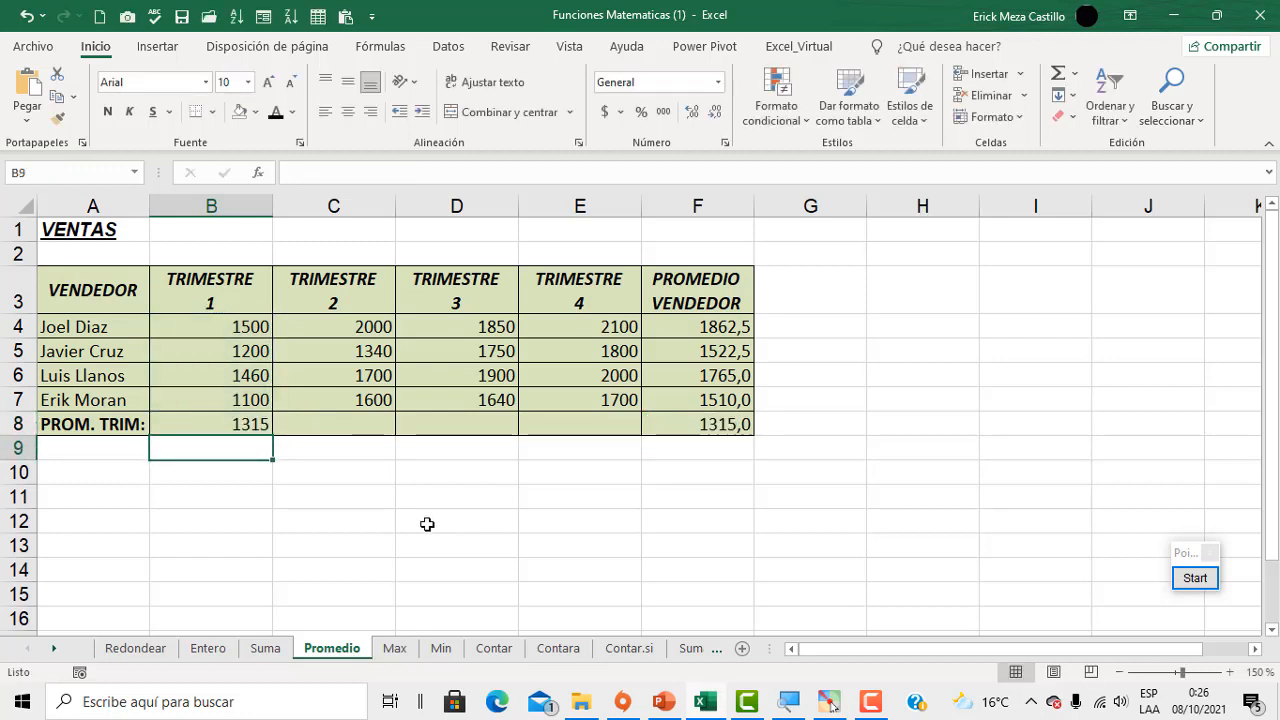
pyautogui.click(258, 426)
pyautogui.moveTo(274, 437); pyautogui.dragTo(616, 436)
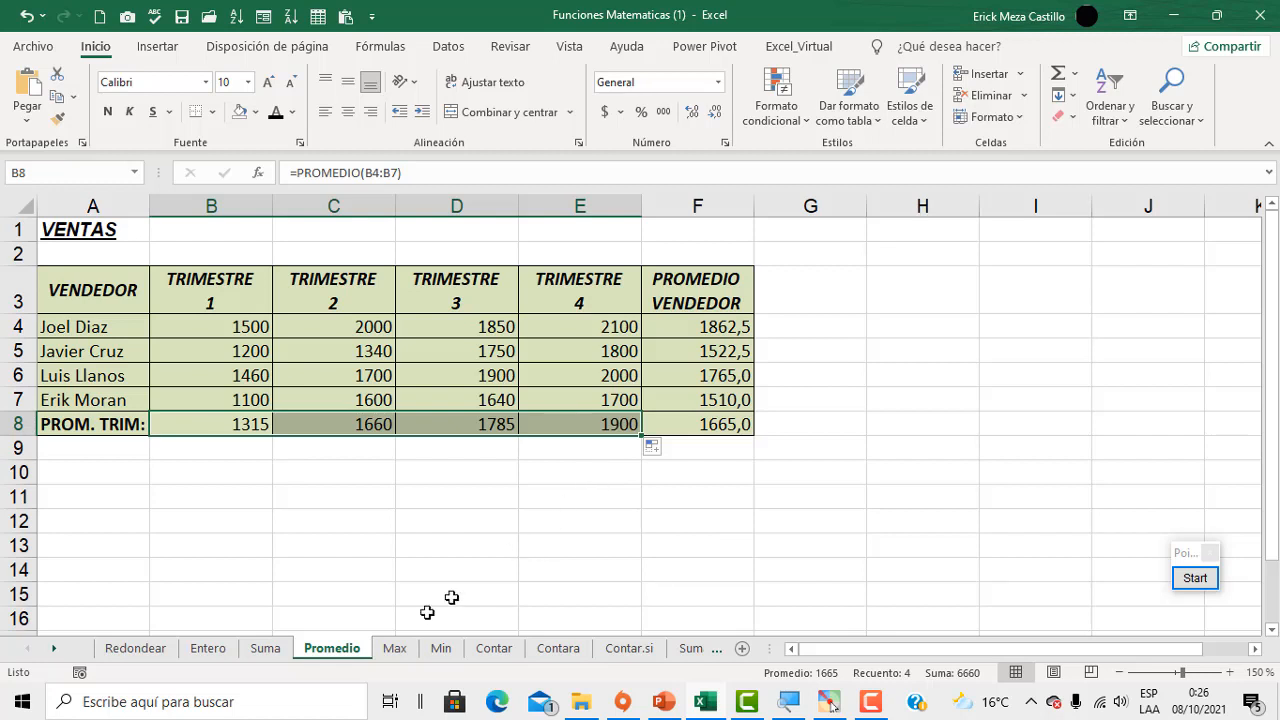
# On the Max sheet, enter =MAX(B4:E4) in F4 to get the first seller's highest quarterly sale.
pyautogui.click(396, 650)
pyautogui.click(770, 352)
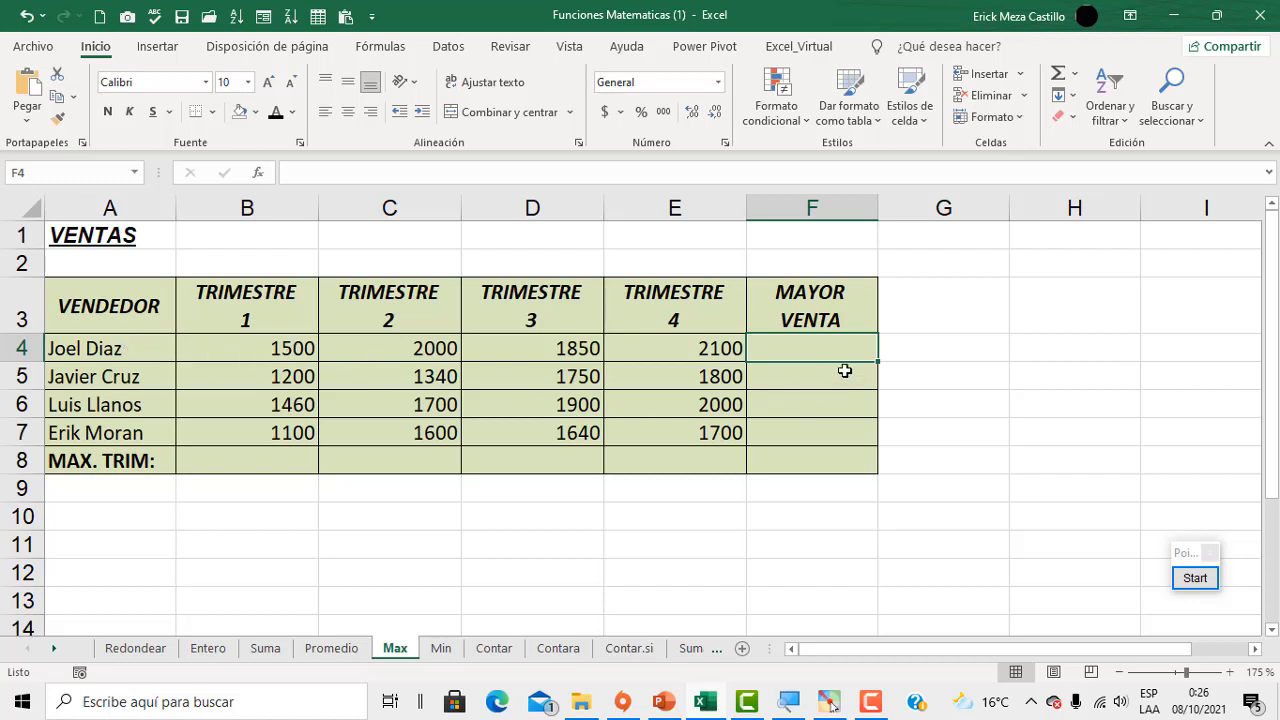
pyautogui.write('=')
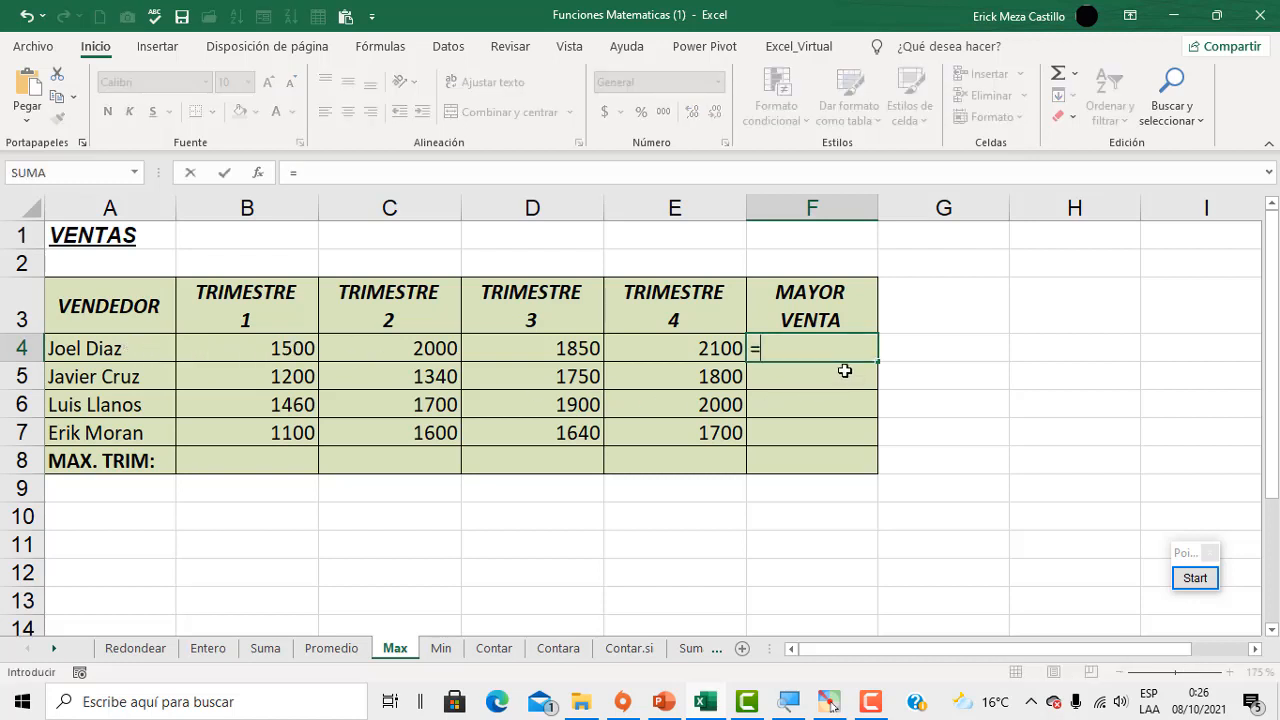
pyautogui.write('max(')
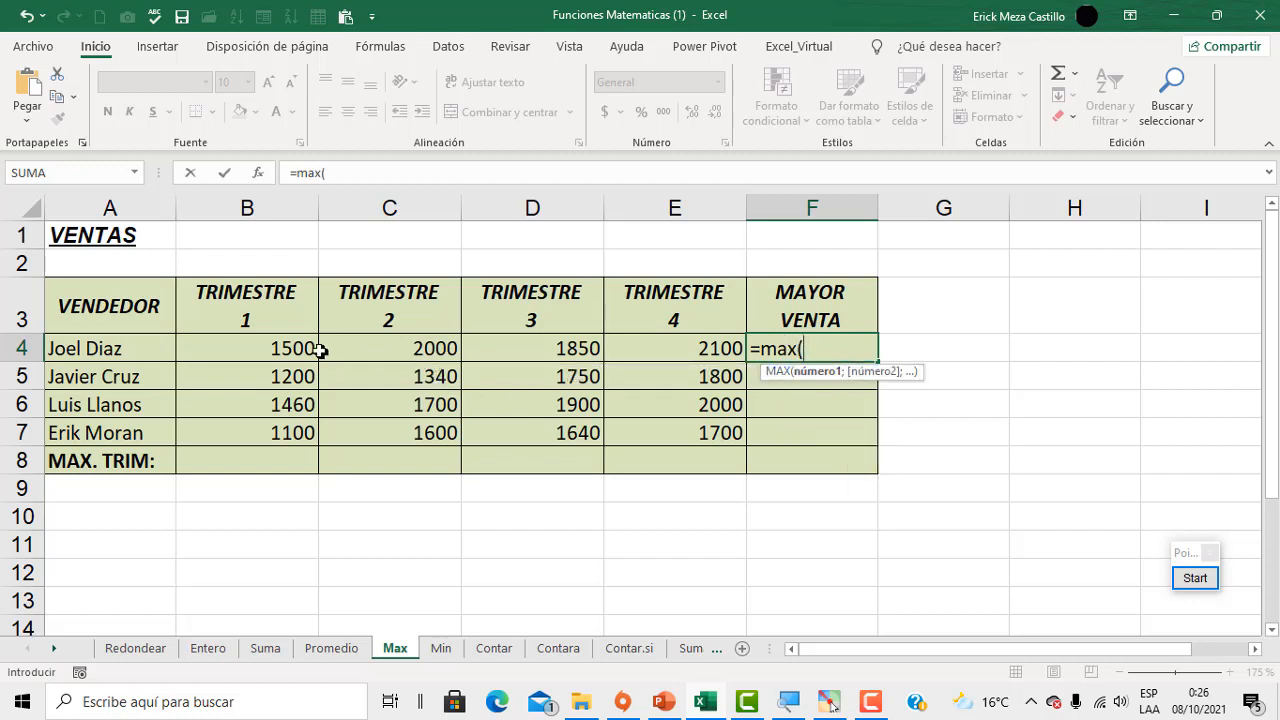
pyautogui.moveTo(320, 349); pyautogui.dragTo(654, 350)
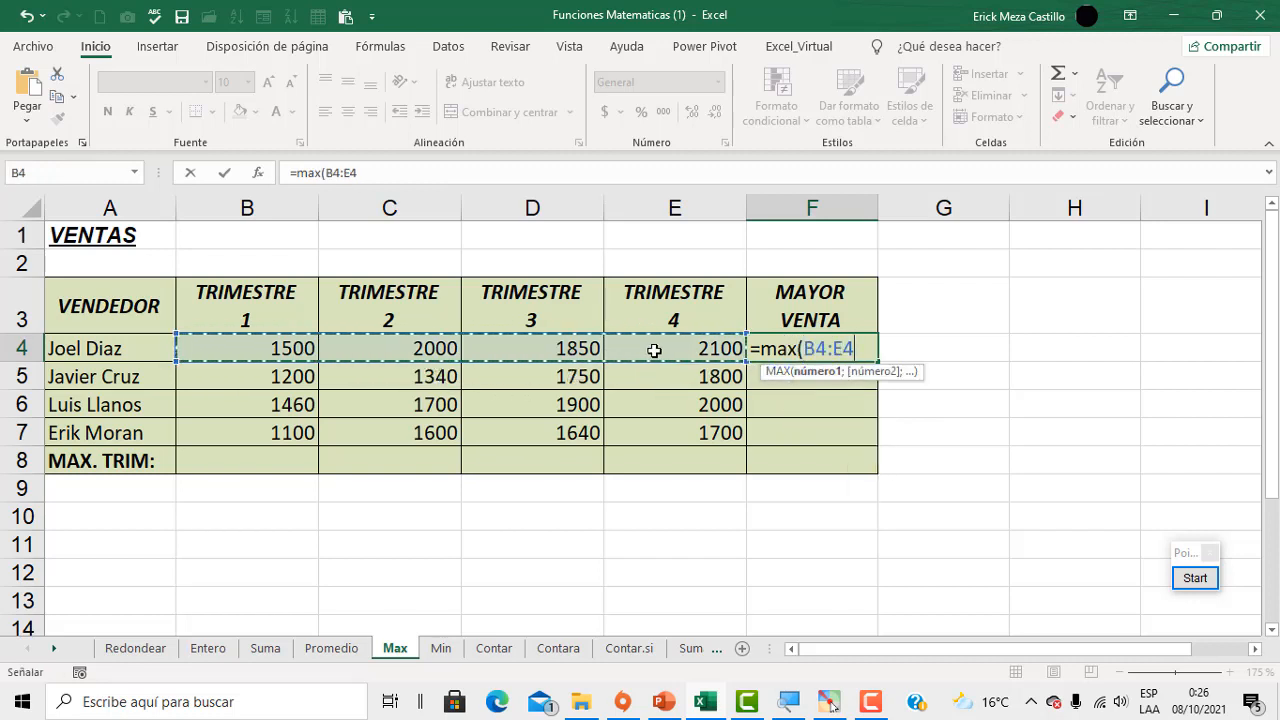
pyautogui.write(')')
pyautogui.press('Return')
# Check the F4 maximum against the sales in B4:E4 and fill the formula down the MAYOR VENTA column to F8.
pyautogui.click(812, 348)
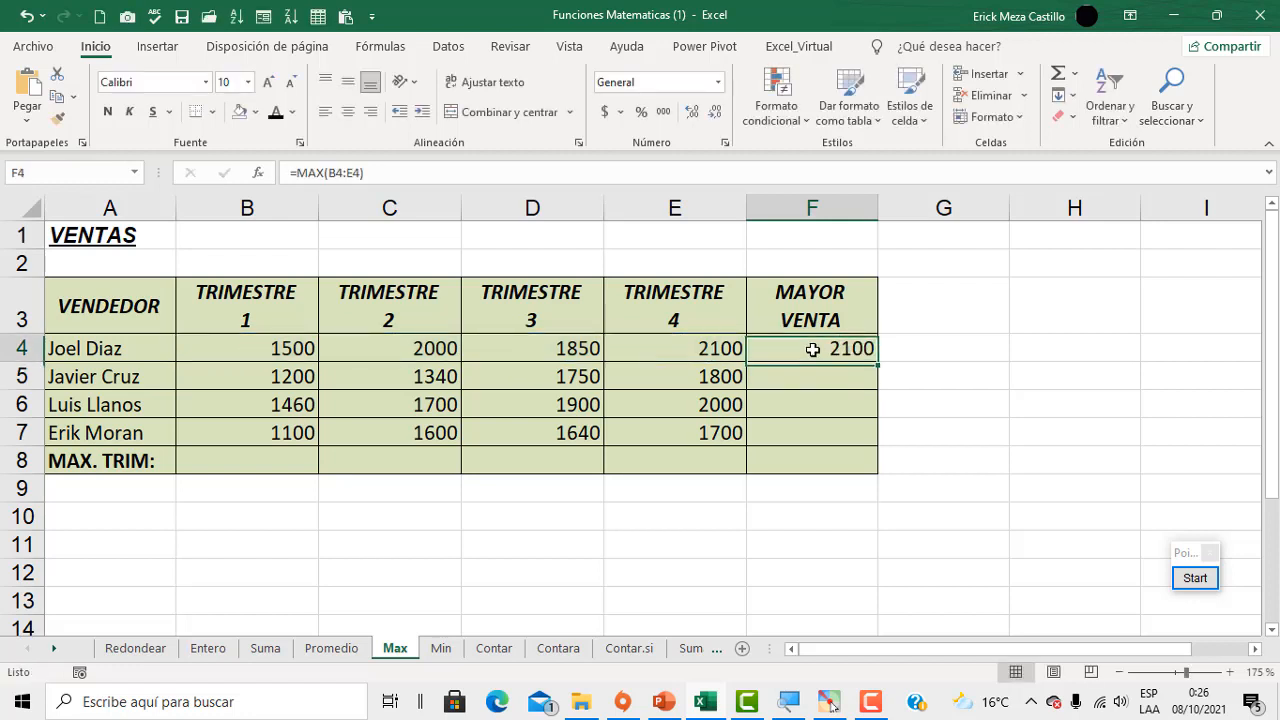
pyautogui.click(297, 350)
pyautogui.moveTo(297, 350); pyautogui.dragTo(686, 352)
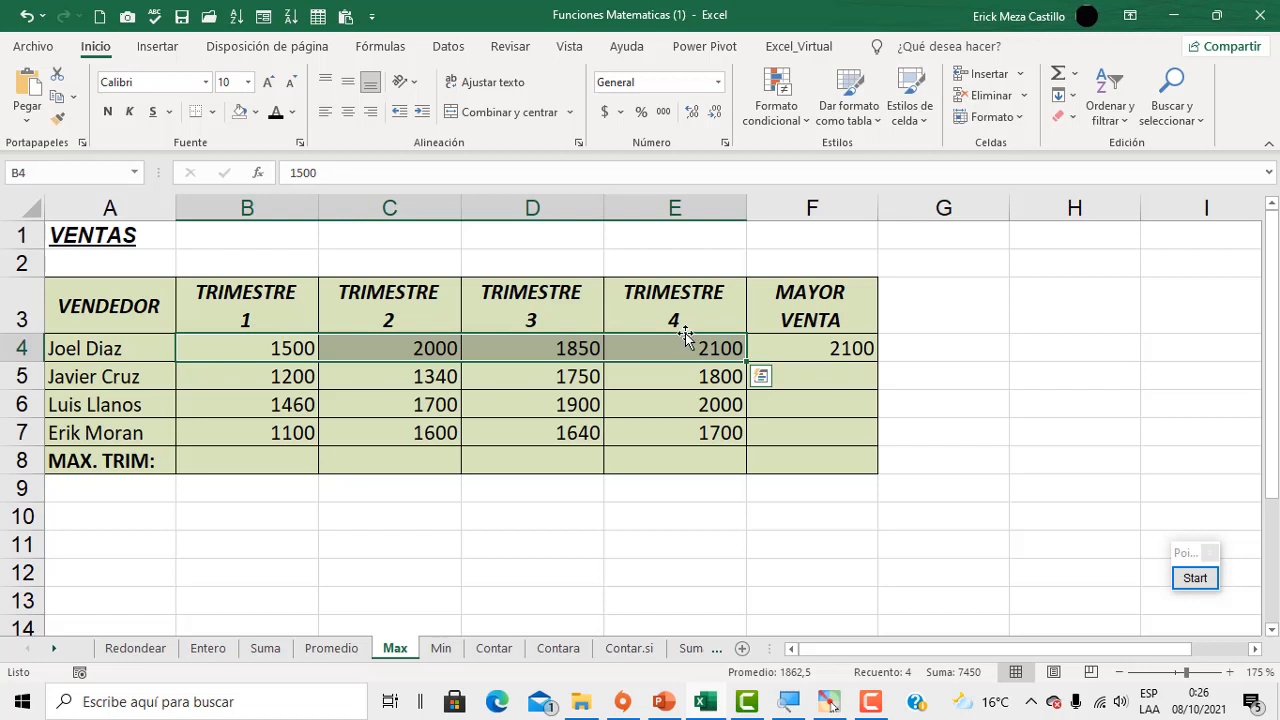
pyautogui.click(818, 350)
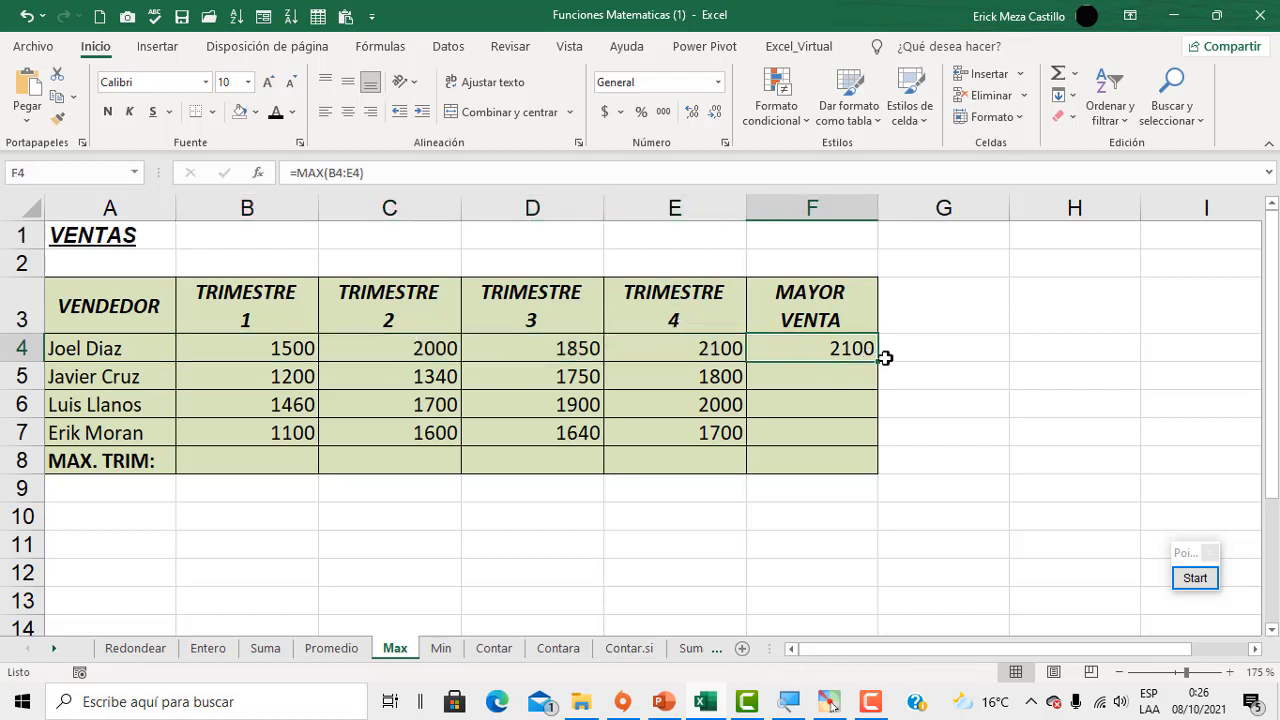
pyautogui.moveTo(879, 362); pyautogui.dragTo(854, 460)
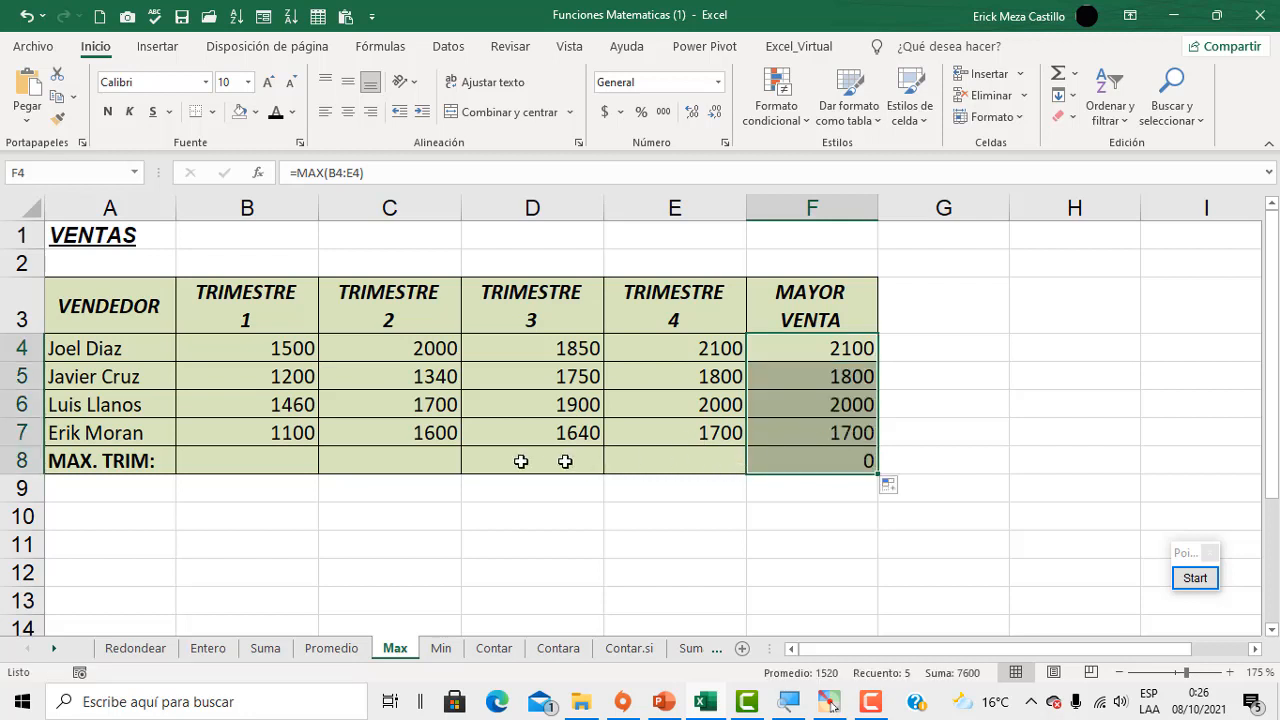
# Enter =MAX(B4:B7) in B8 for the first quarter's highest sale and fill it across the MAX. TRIM row to E8.
pyautogui.click(291, 451)
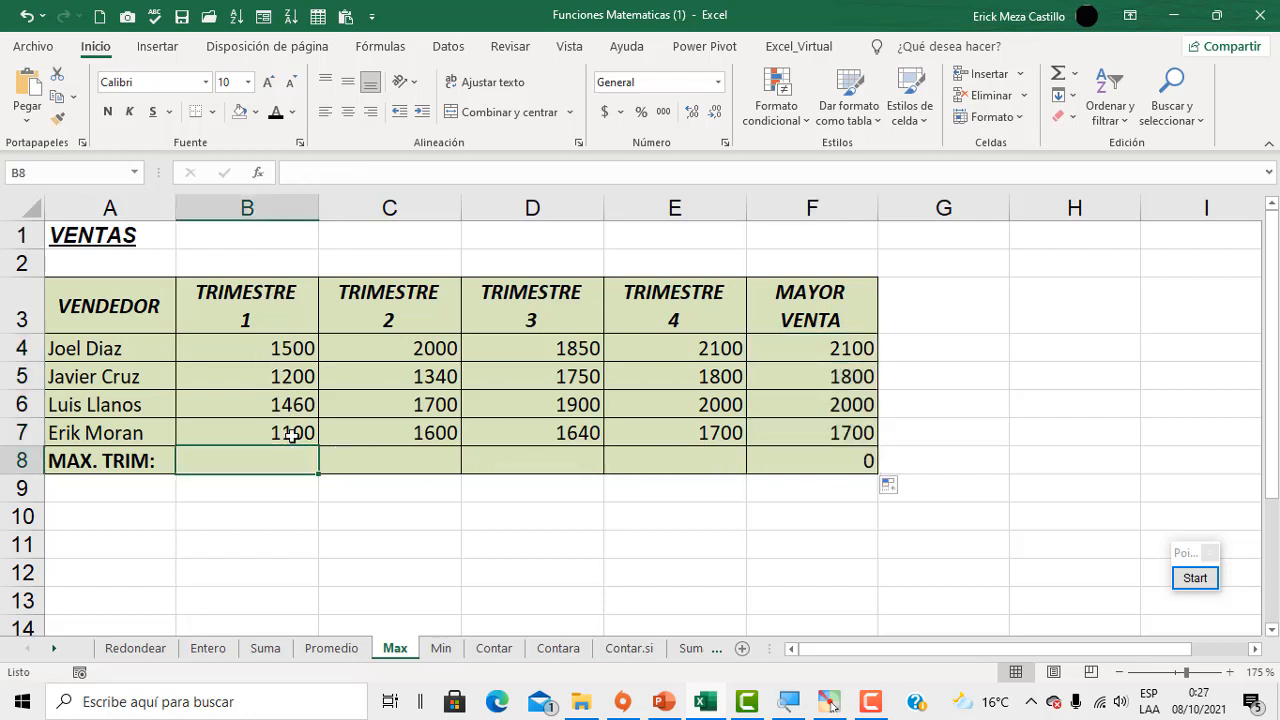
pyautogui.write('=max(')
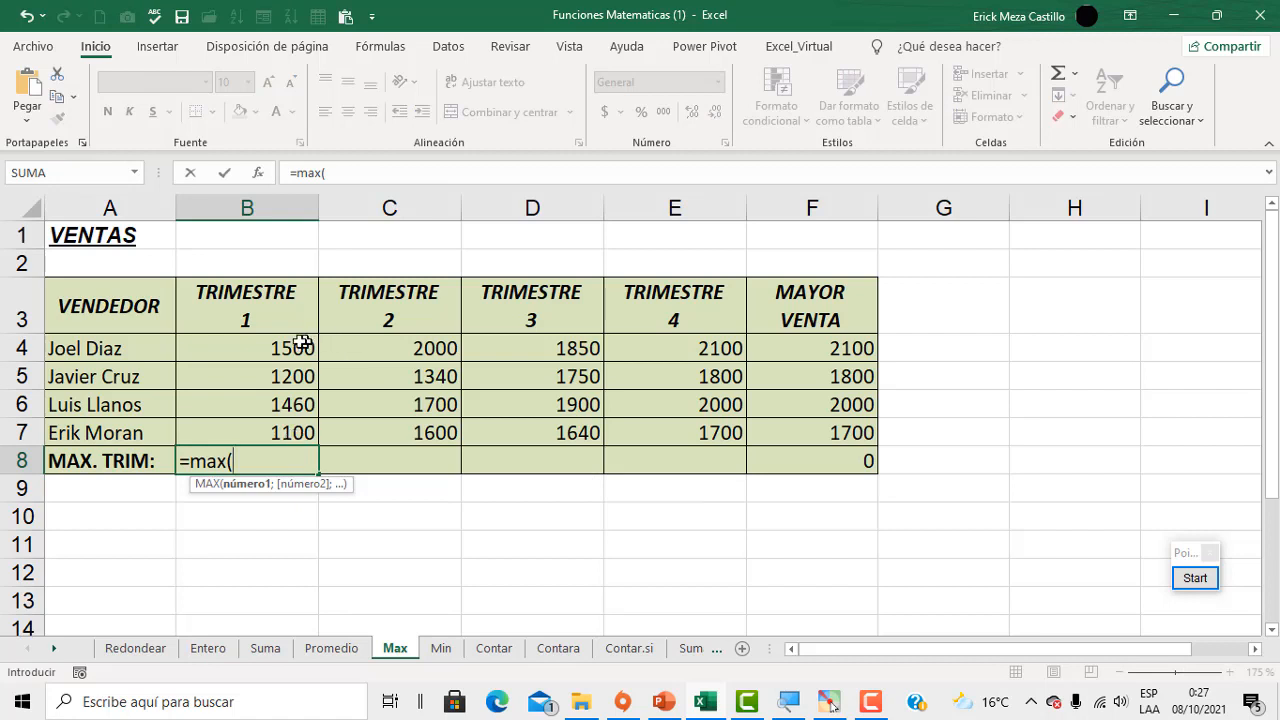
pyautogui.moveTo(300, 340); pyautogui.dragTo(275, 433)
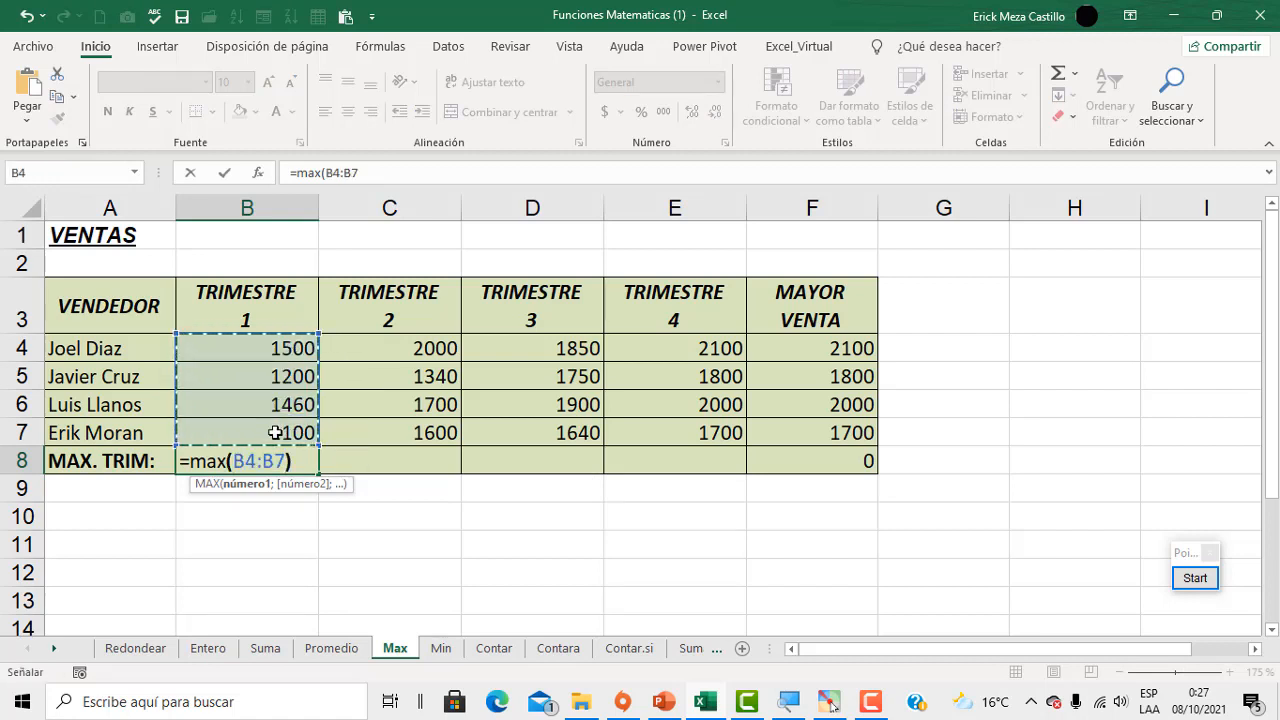
pyautogui.press('Return')
pyautogui.click(280, 460)
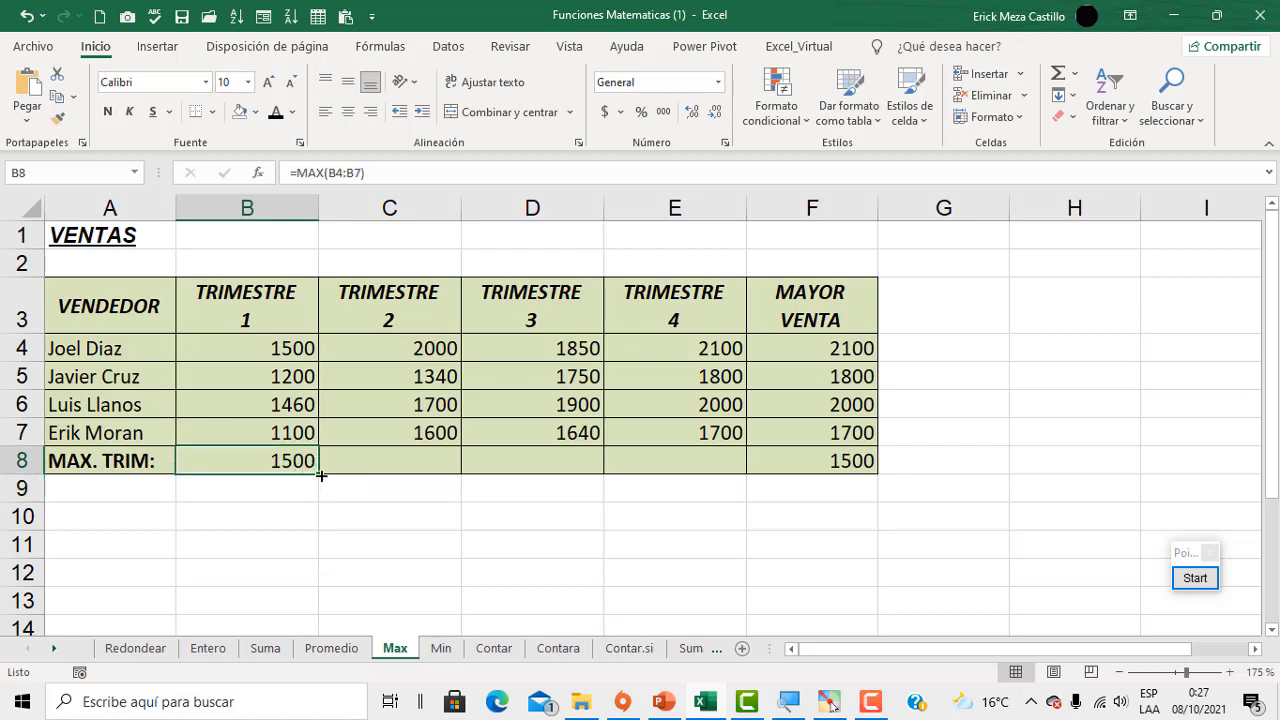
pyautogui.moveTo(319, 474); pyautogui.dragTo(677, 505)
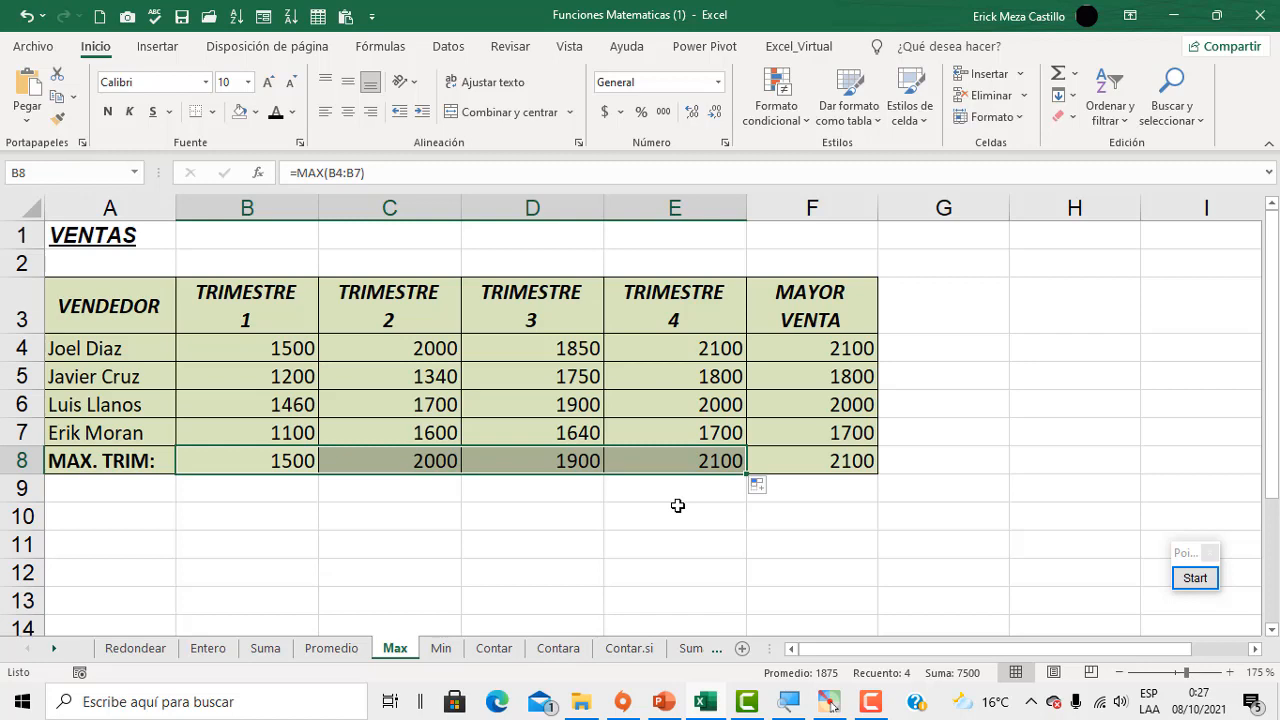
pyautogui.click(515, 543)
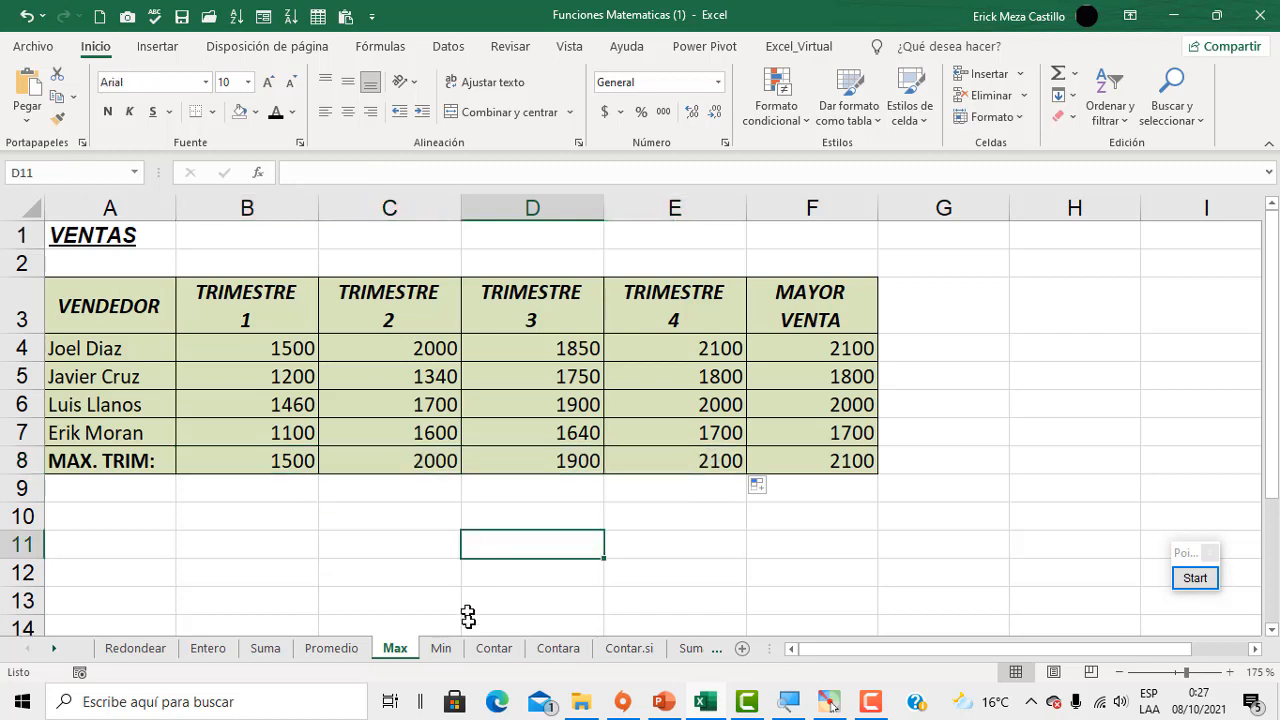
# On the Min sheet, enter =MIN(B4:E4) in F4 and fill the formula down the MENOR VENTA column to F8.
pyautogui.click(441, 648)
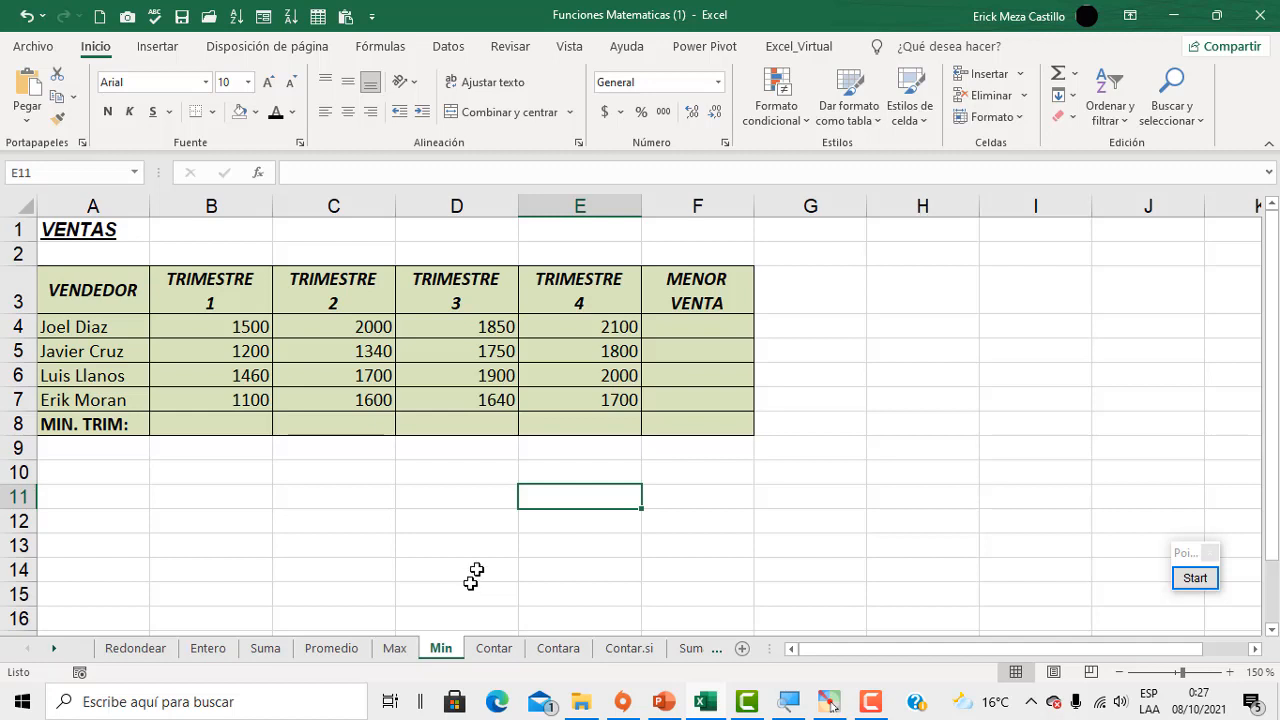
pyautogui.moveTo(234, 328); pyautogui.dragTo(583, 329)
pyautogui.click(491, 350)
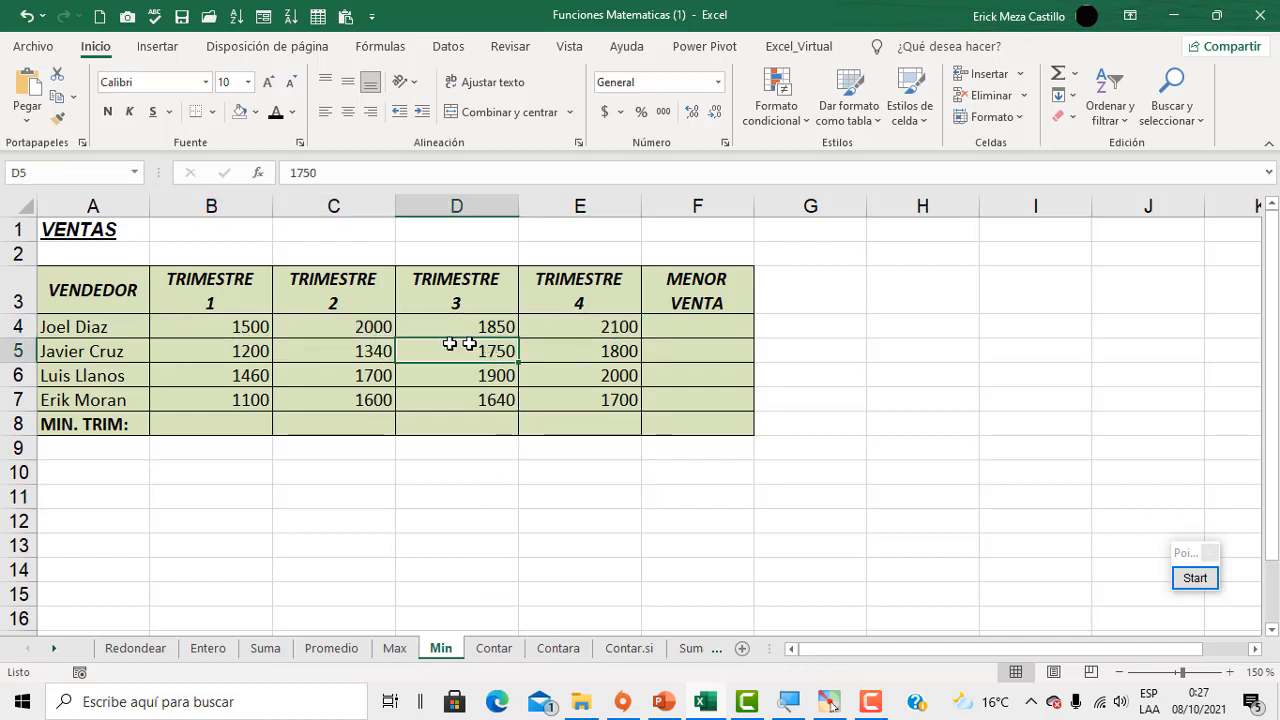
pyautogui.click(247, 328)
pyautogui.click(703, 326)
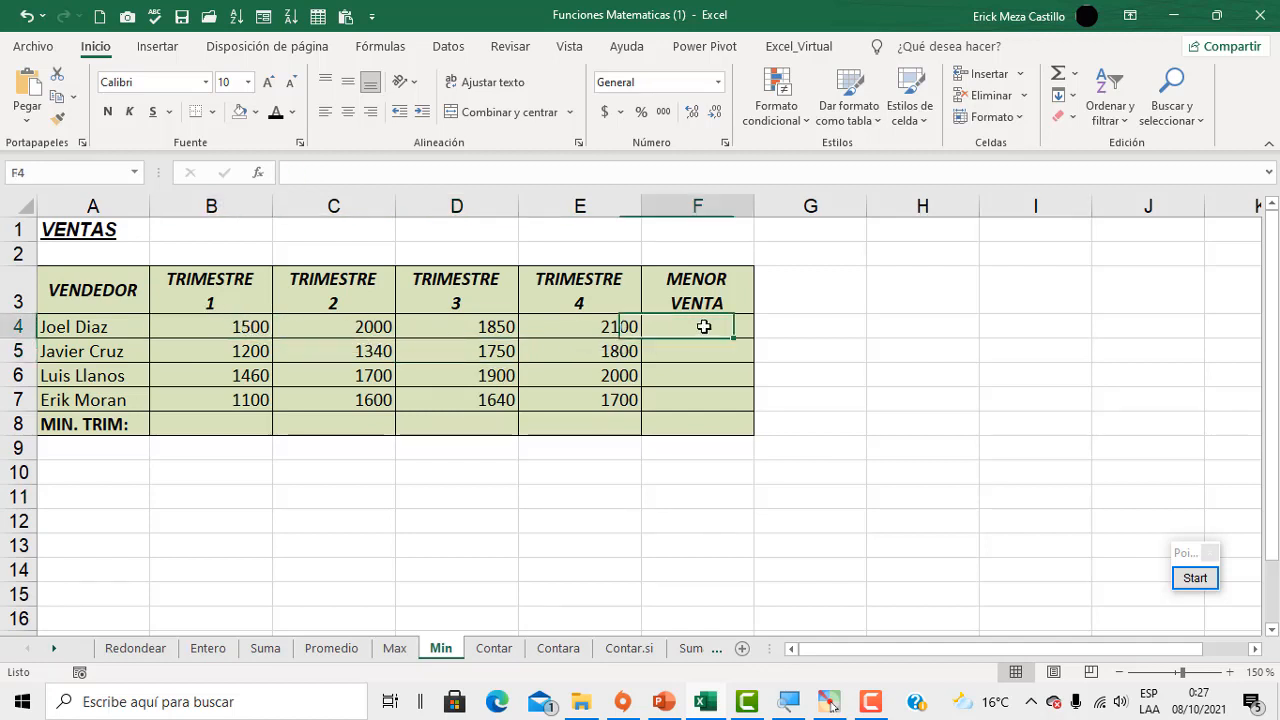
pyautogui.write('=min')
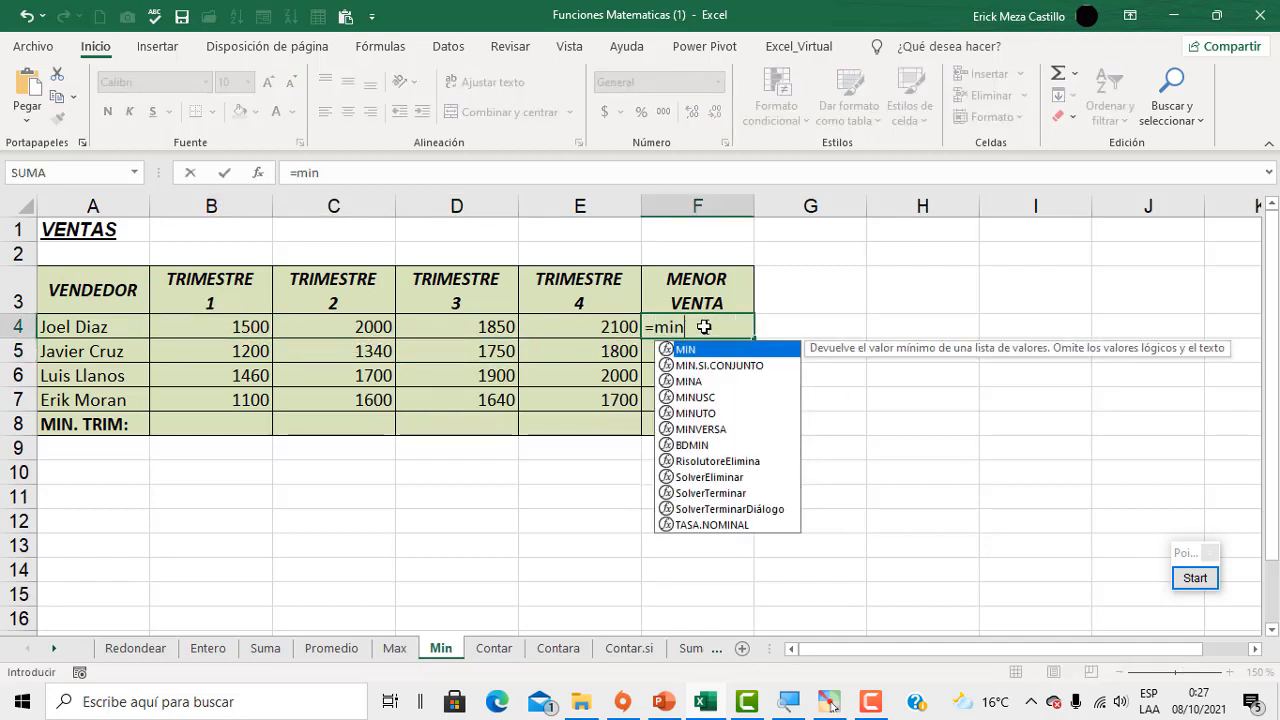
pyautogui.write('(')
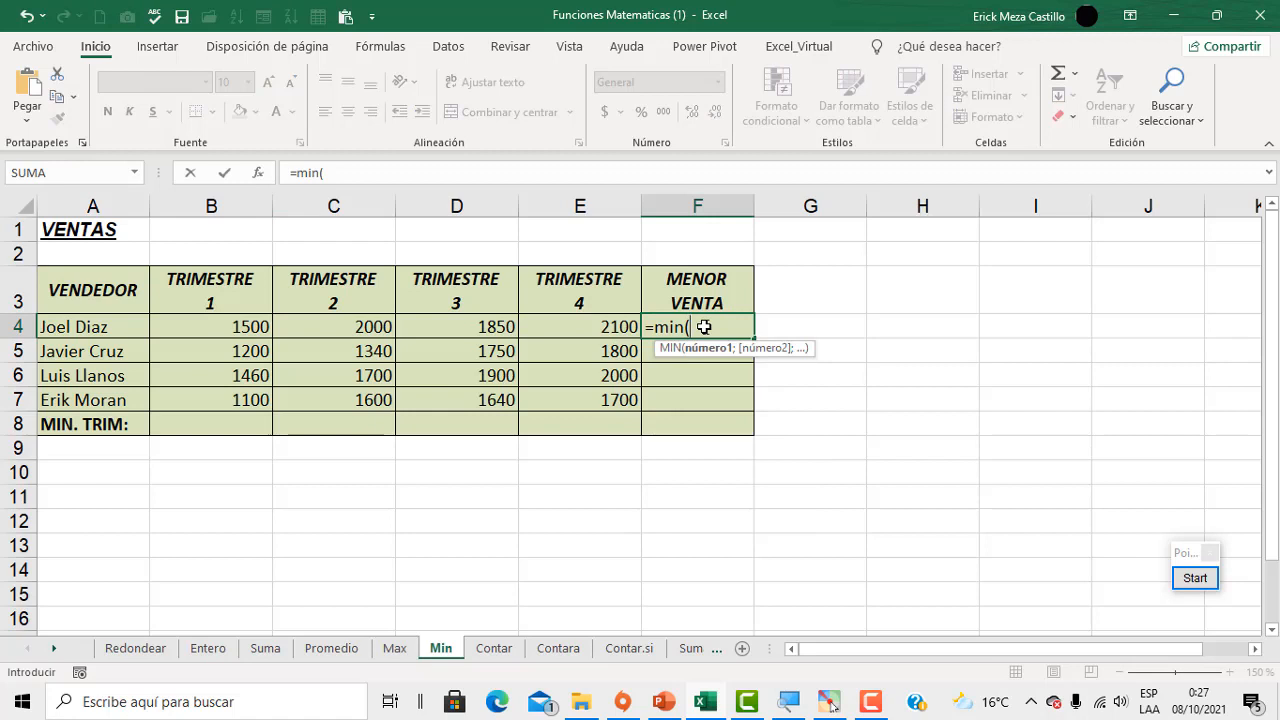
pyautogui.moveTo(257, 325); pyautogui.dragTo(567, 333)
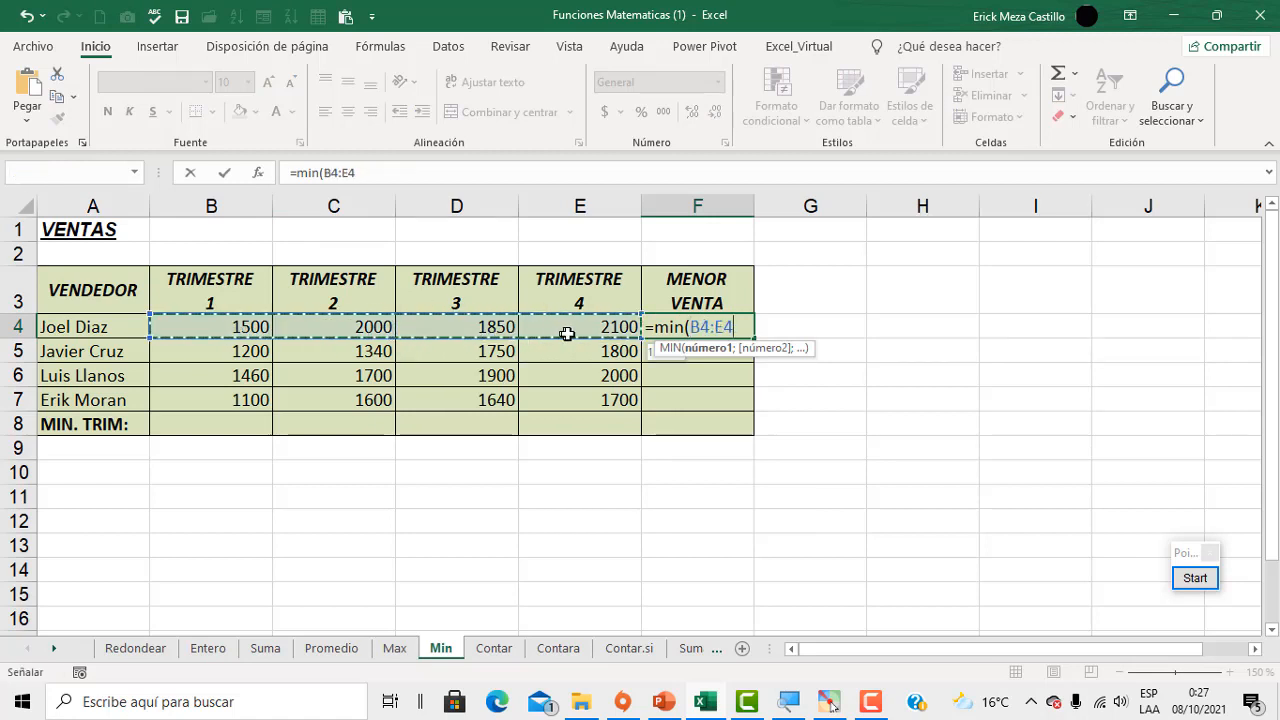
pyautogui.write(')')
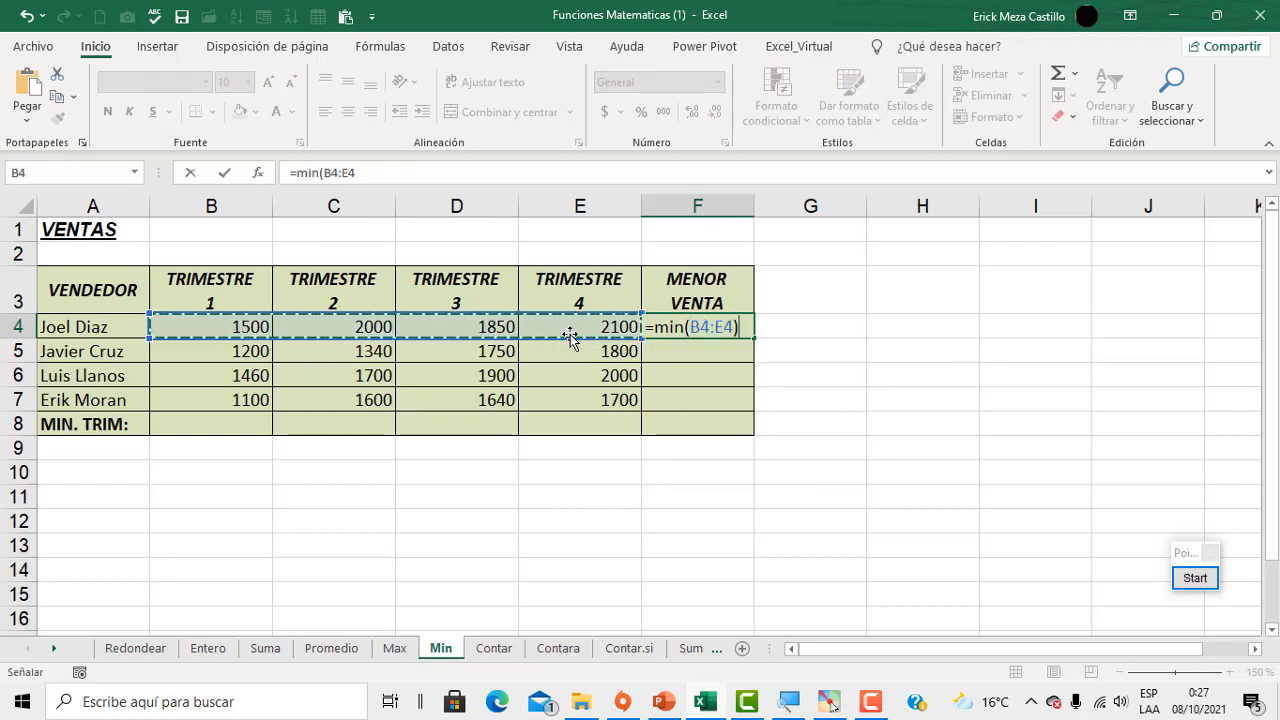
pyautogui.press('Return')
pyautogui.click(749, 320)
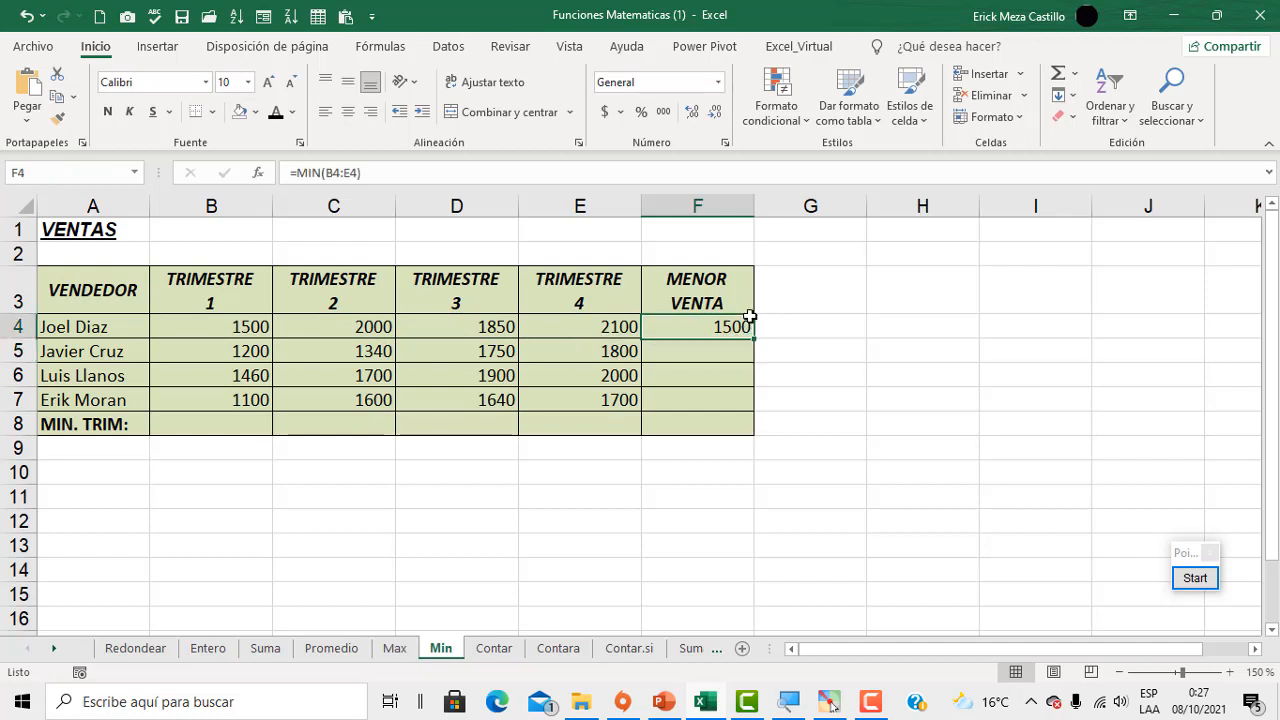
pyautogui.moveTo(756, 337); pyautogui.dragTo(745, 435)
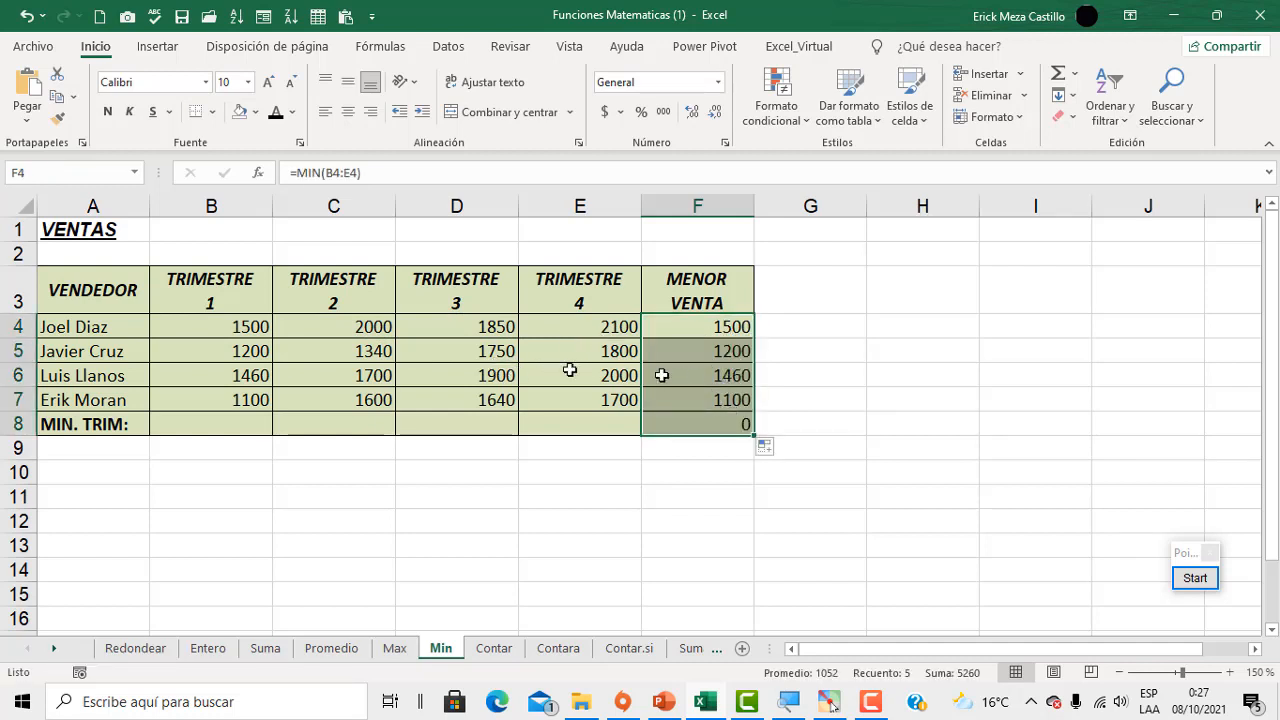
# Enter =MIN(B4:B7) in B8 for the first quarter's lowest sale and fill it across the MIN. TRIM row to E8.
pyautogui.click(227, 427)
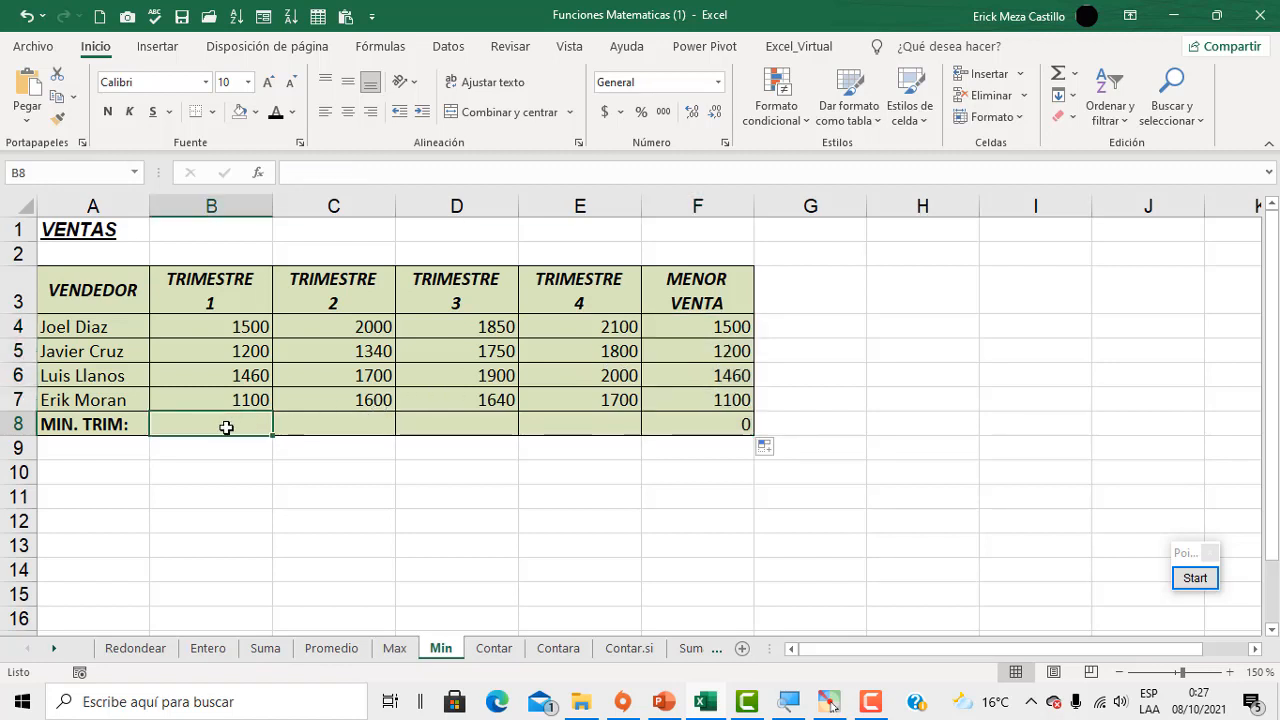
pyautogui.write('=min(')
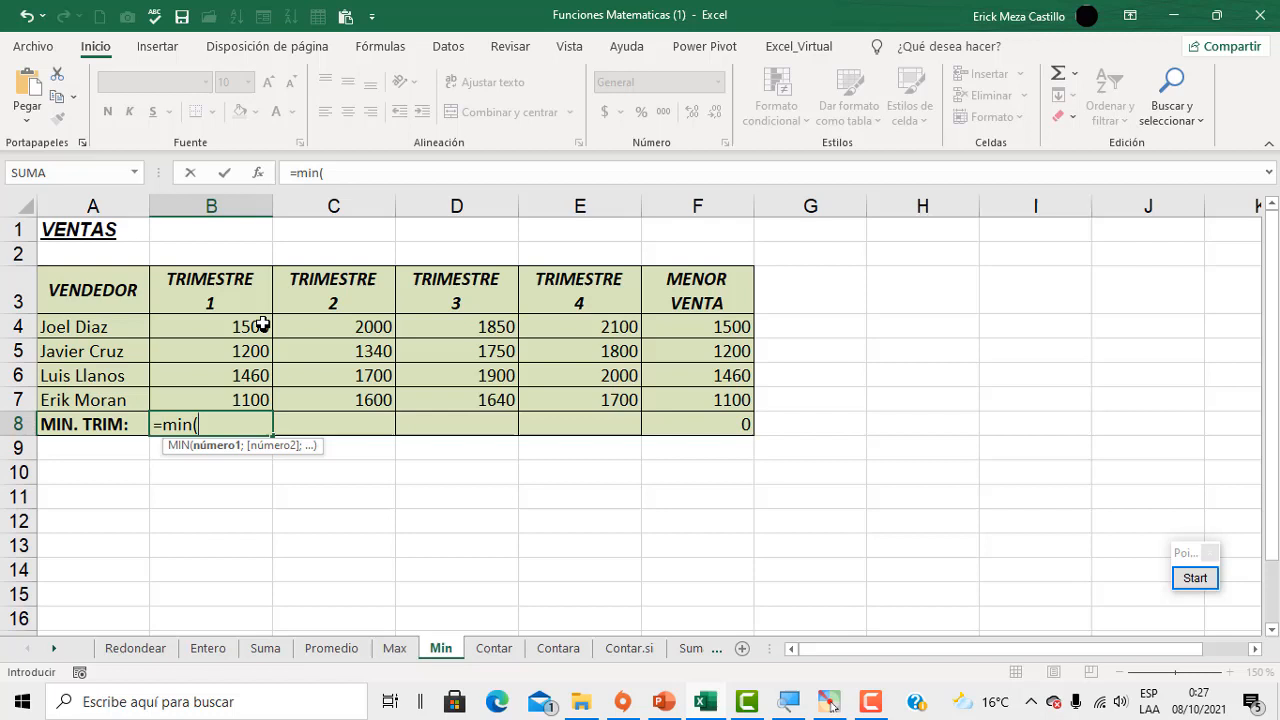
pyautogui.moveTo(263, 327); pyautogui.dragTo(244, 393)
pyautogui.write(')')
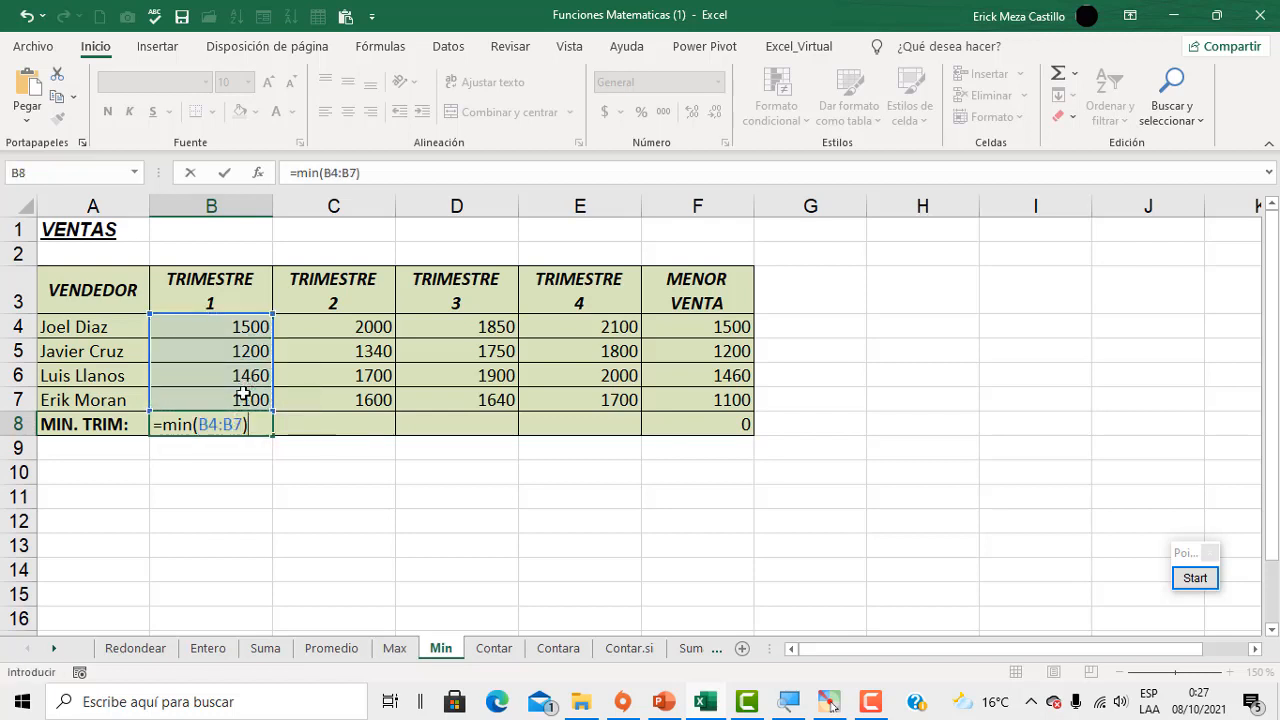
pyautogui.press('Return')
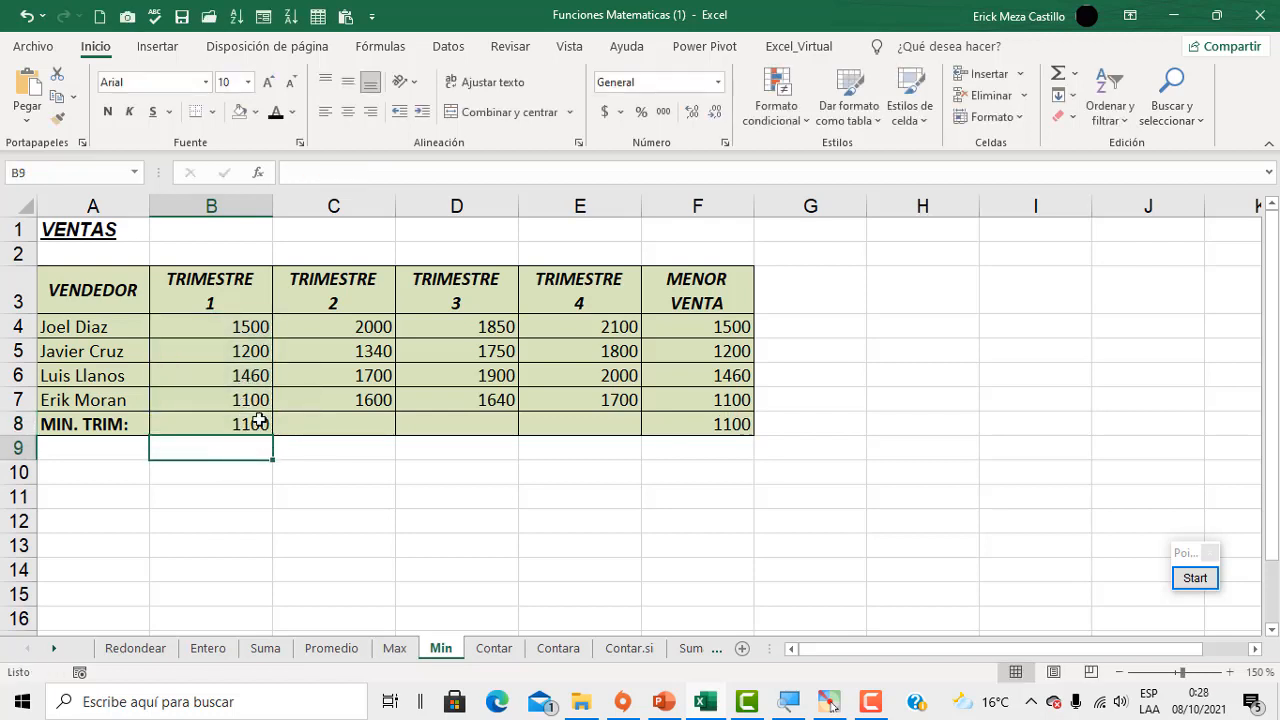
pyautogui.click(260, 421)
pyautogui.moveTo(272, 436); pyautogui.dragTo(611, 436)
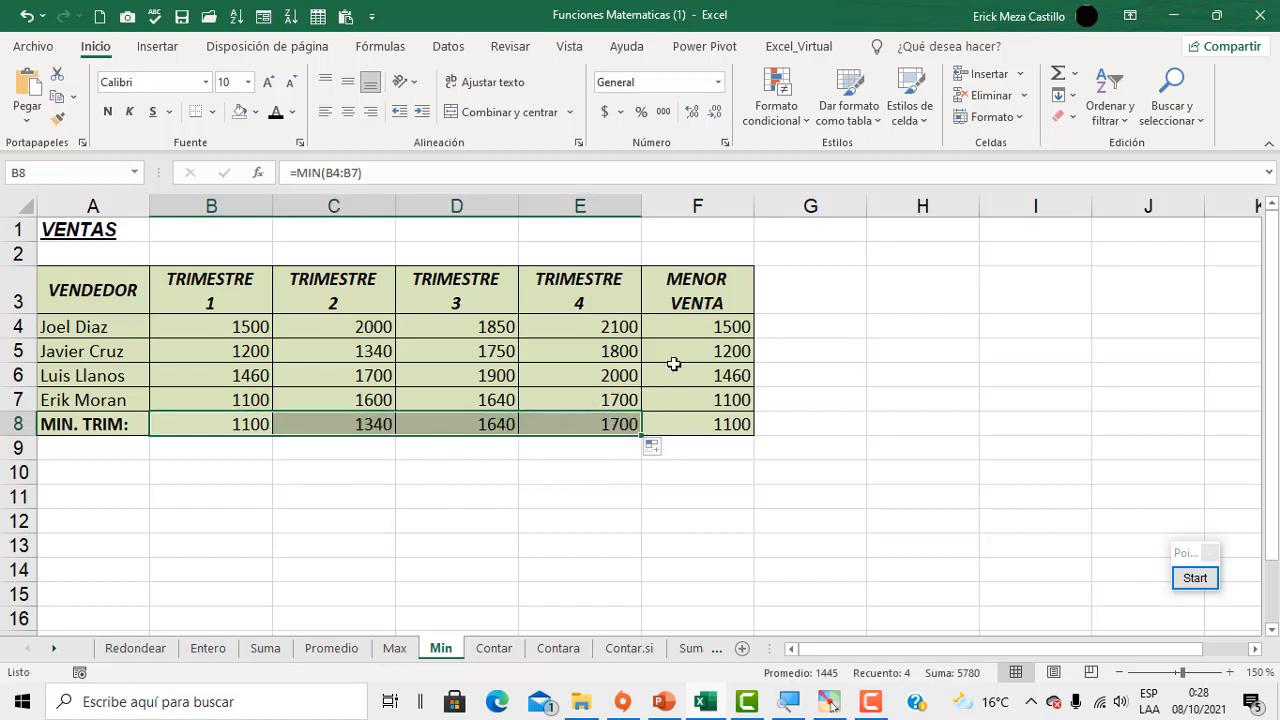
# Open the Contar sheet and examine the Factura codes in A3:A11 against the empty count cell C12.
pyautogui.click(494, 649)
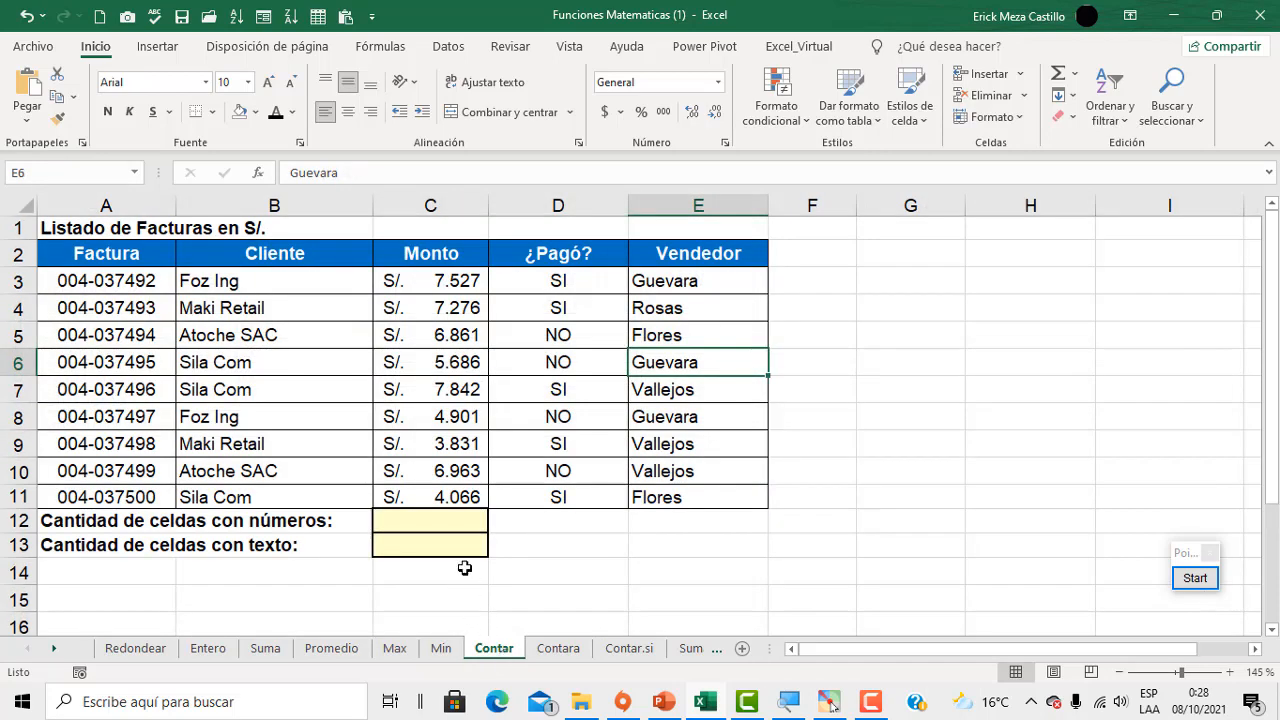
pyautogui.click(575, 545)
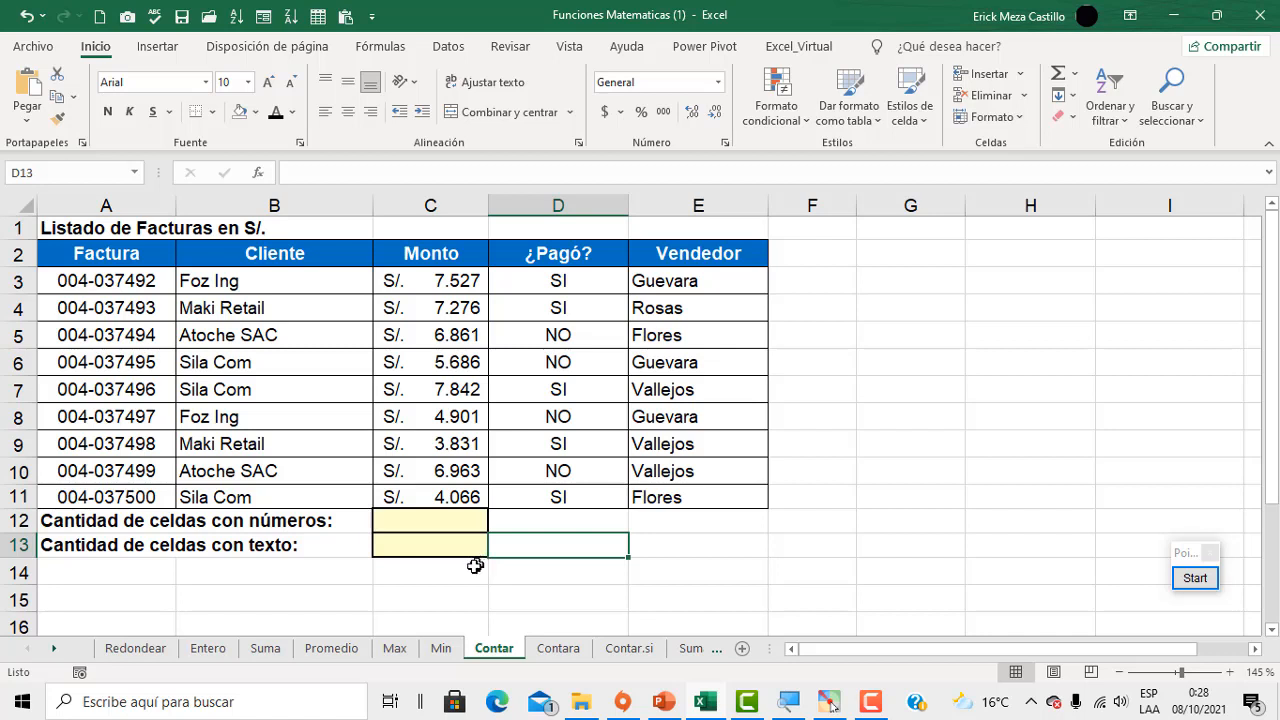
pyautogui.click(422, 521)
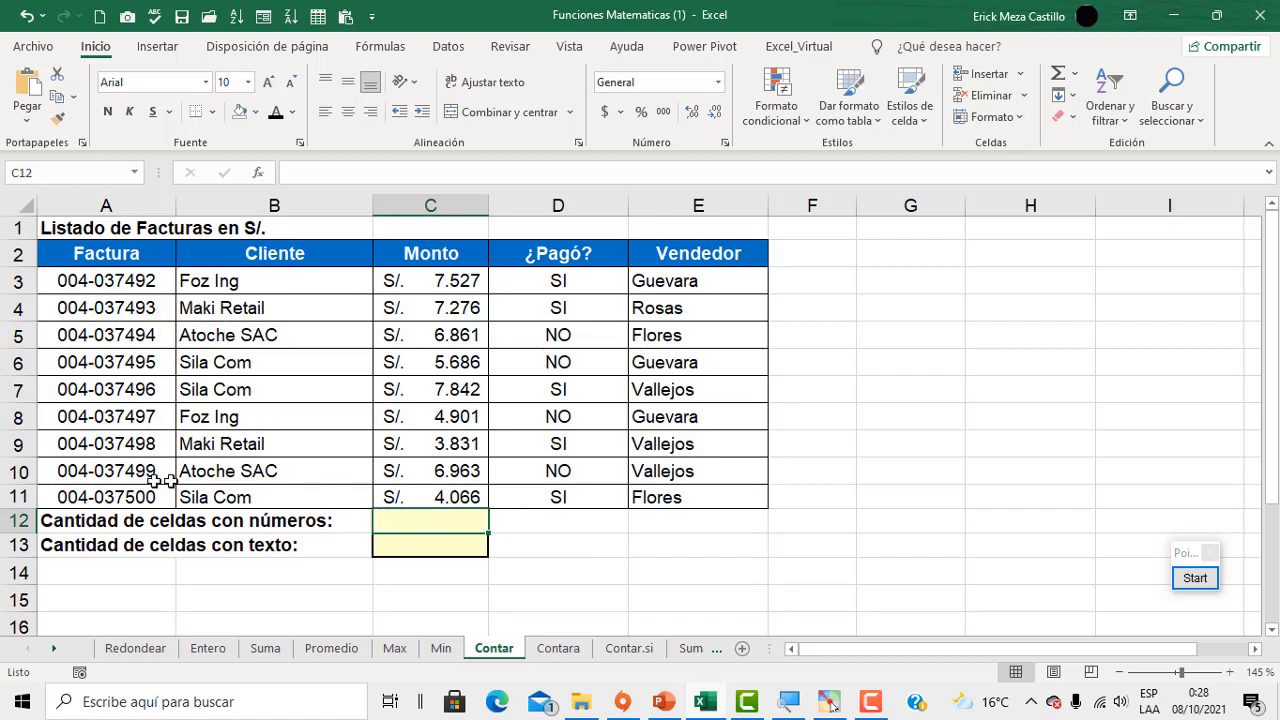
pyautogui.moveTo(149, 280); pyautogui.dragTo(110, 492)
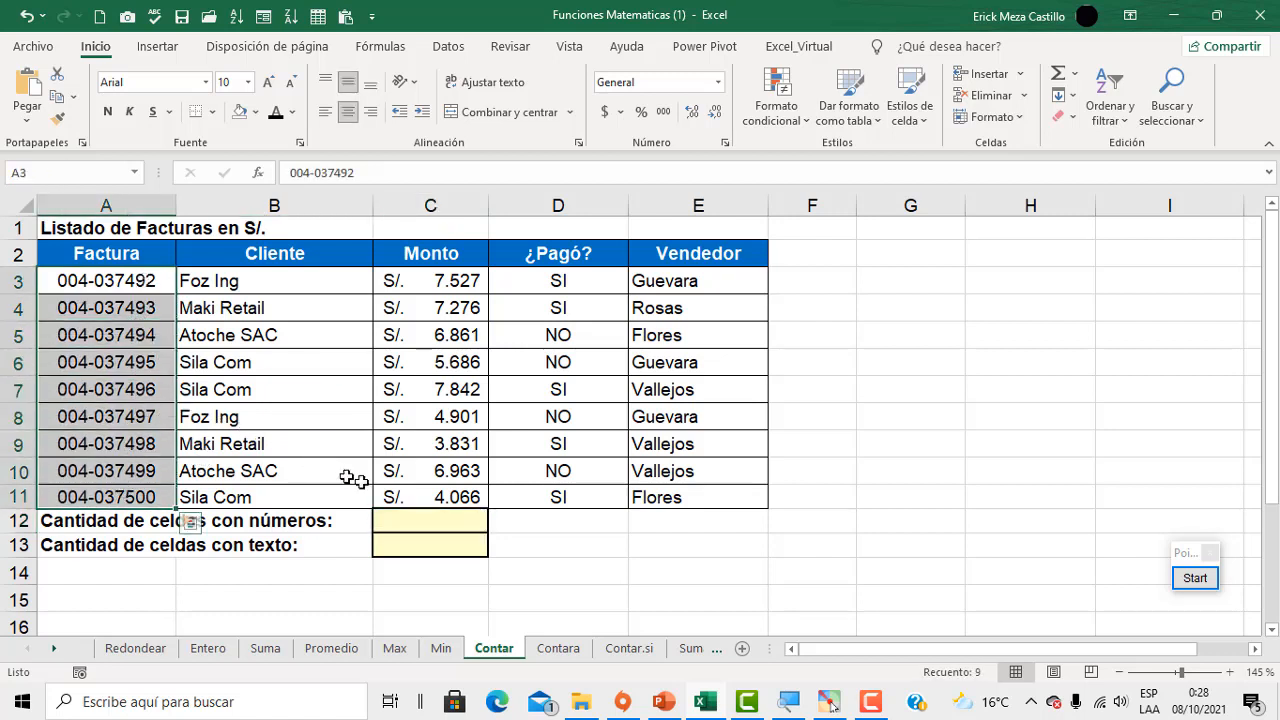
pyautogui.click(400, 519)
pyautogui.click(129, 279)
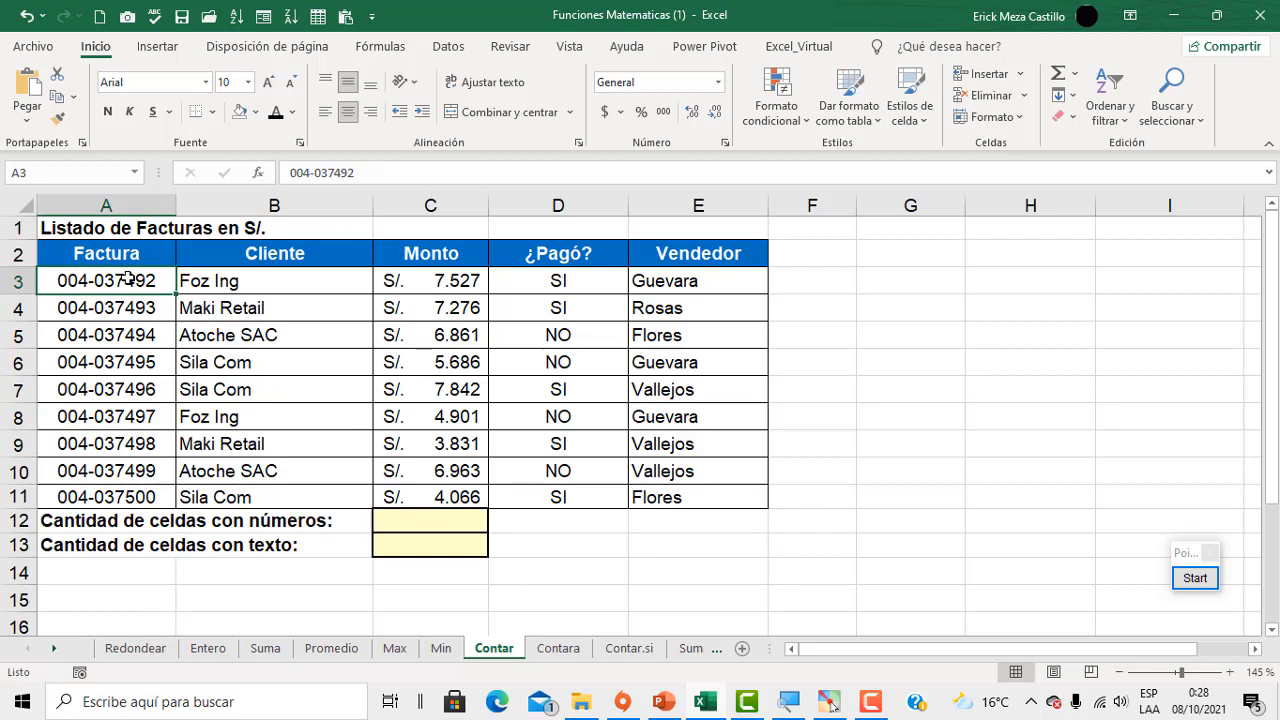
pyautogui.click(123, 370)
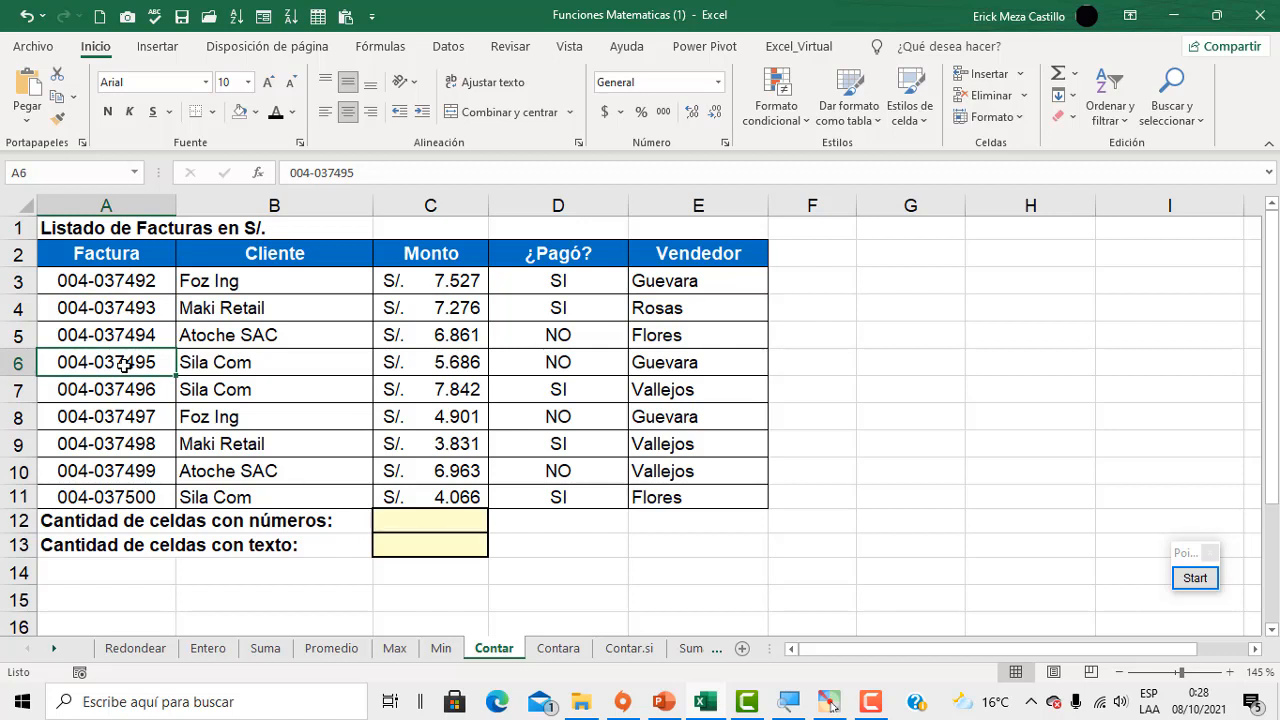
pyautogui.moveTo(131, 282); pyautogui.dragTo(136, 496)
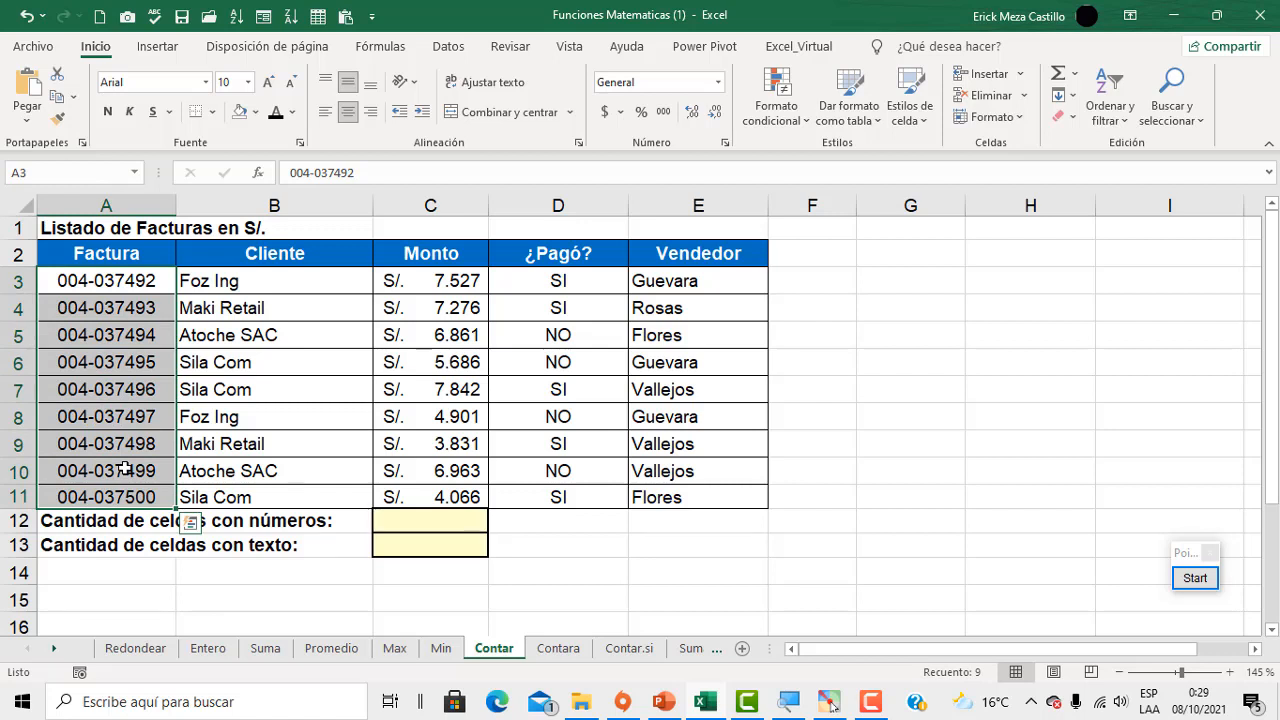
pyautogui.click(432, 521)
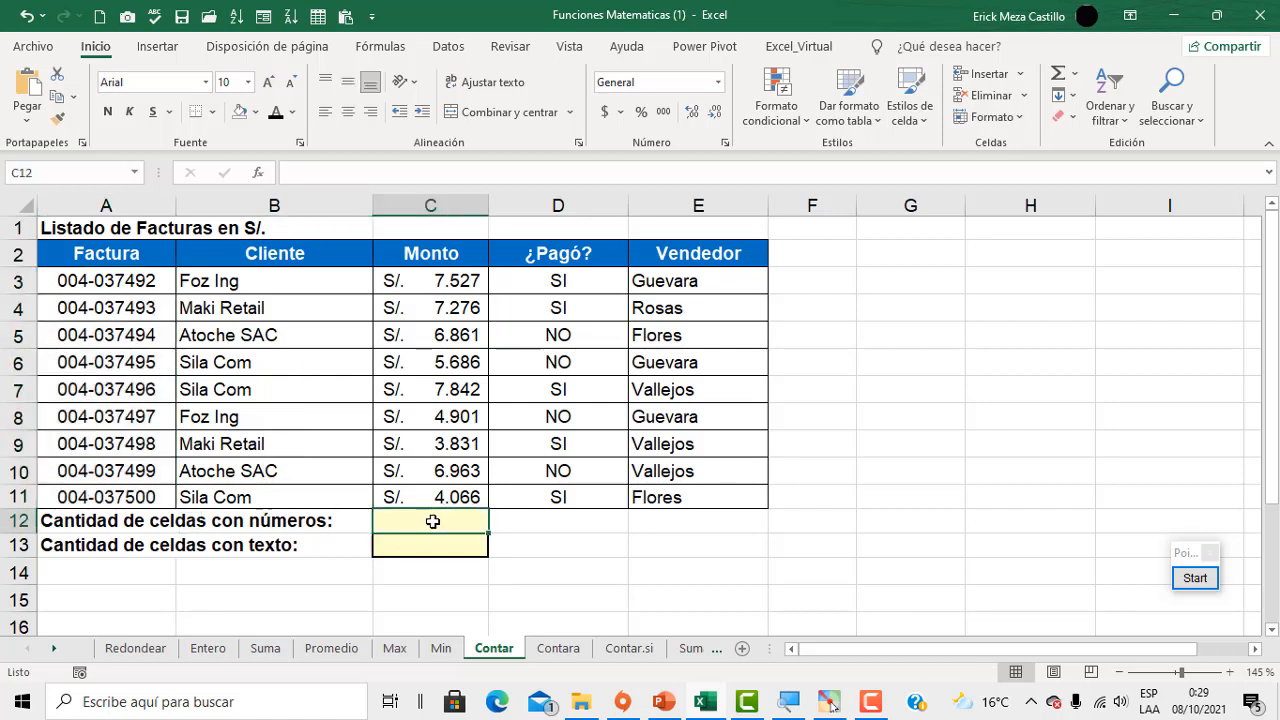
# Compare the Monto values in C3:C11 with the Factura, Cliente and ¿Pagó? columns to tell numeric cells from text cells.
pyautogui.click(434, 281)
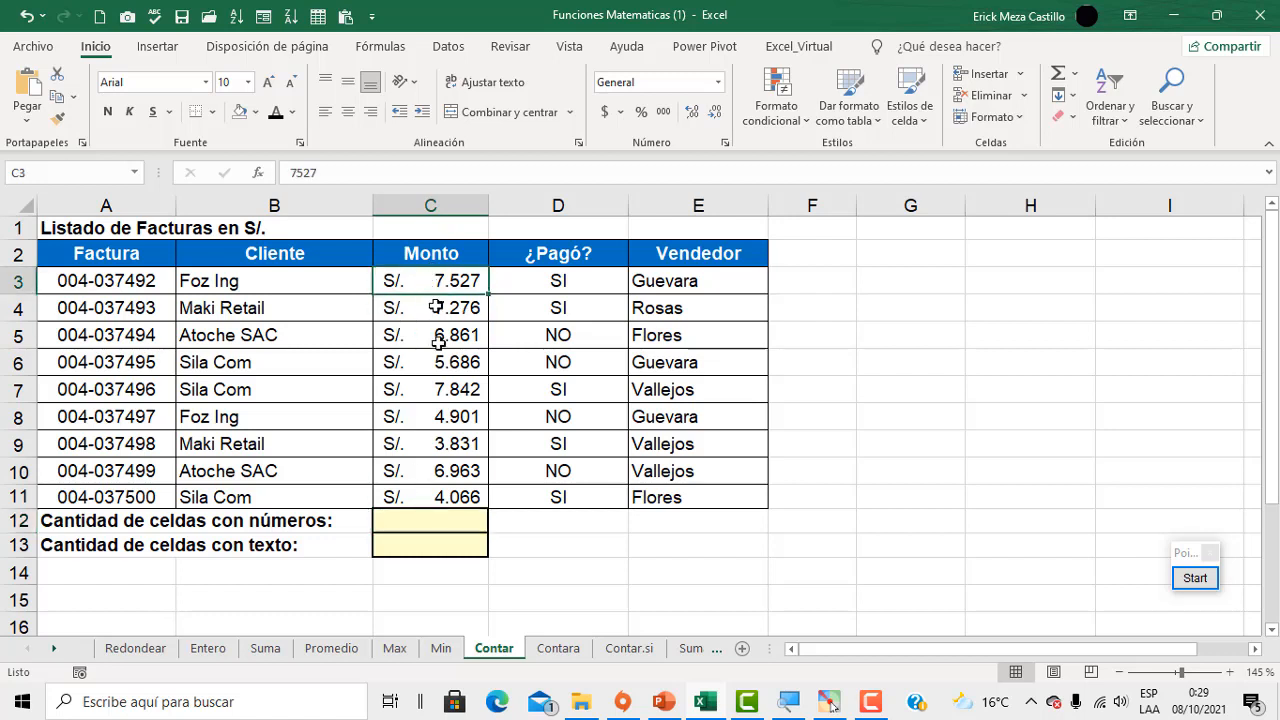
pyautogui.moveTo(438, 340)
pyautogui.mouseDown()
pyautogui.moveTo(423, 477)
pyautogui.moveTo(434, 491)
pyautogui.moveTo(443, 478)
pyautogui.mouseUp()
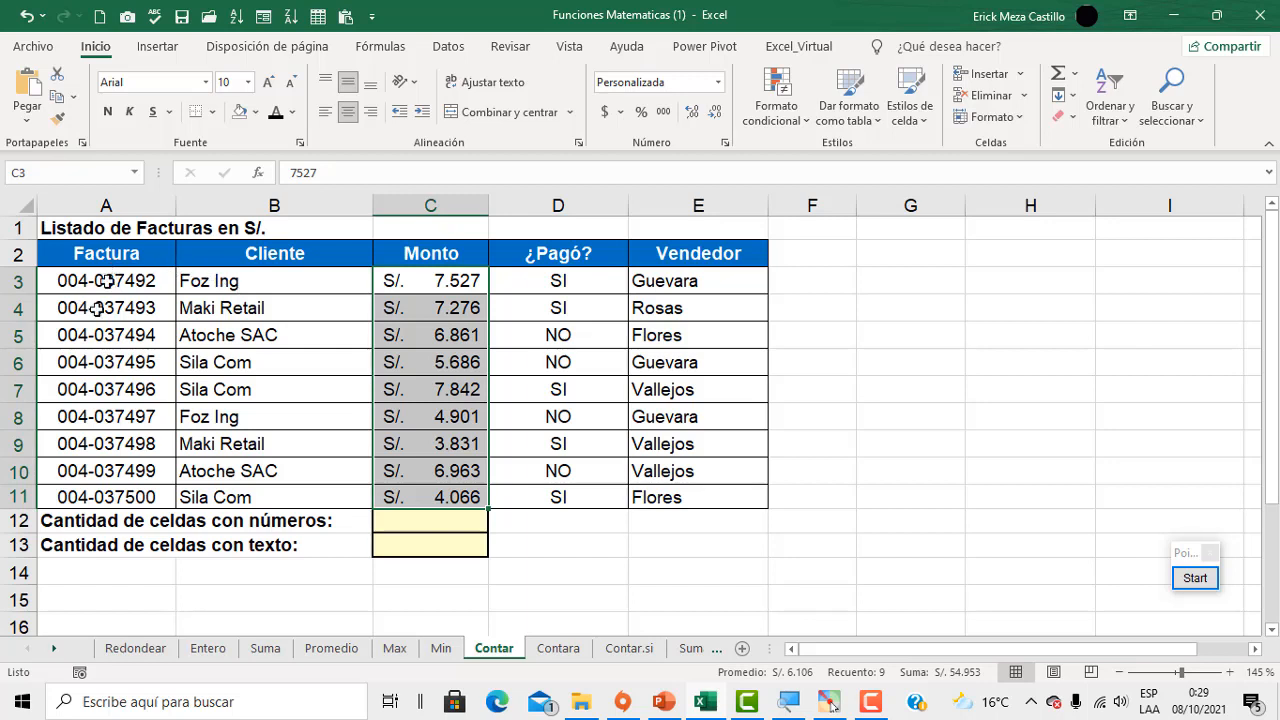
pyautogui.moveTo(107, 281); pyautogui.dragTo(112, 422)
pyautogui.moveTo(283, 310); pyautogui.dragTo(285, 468)
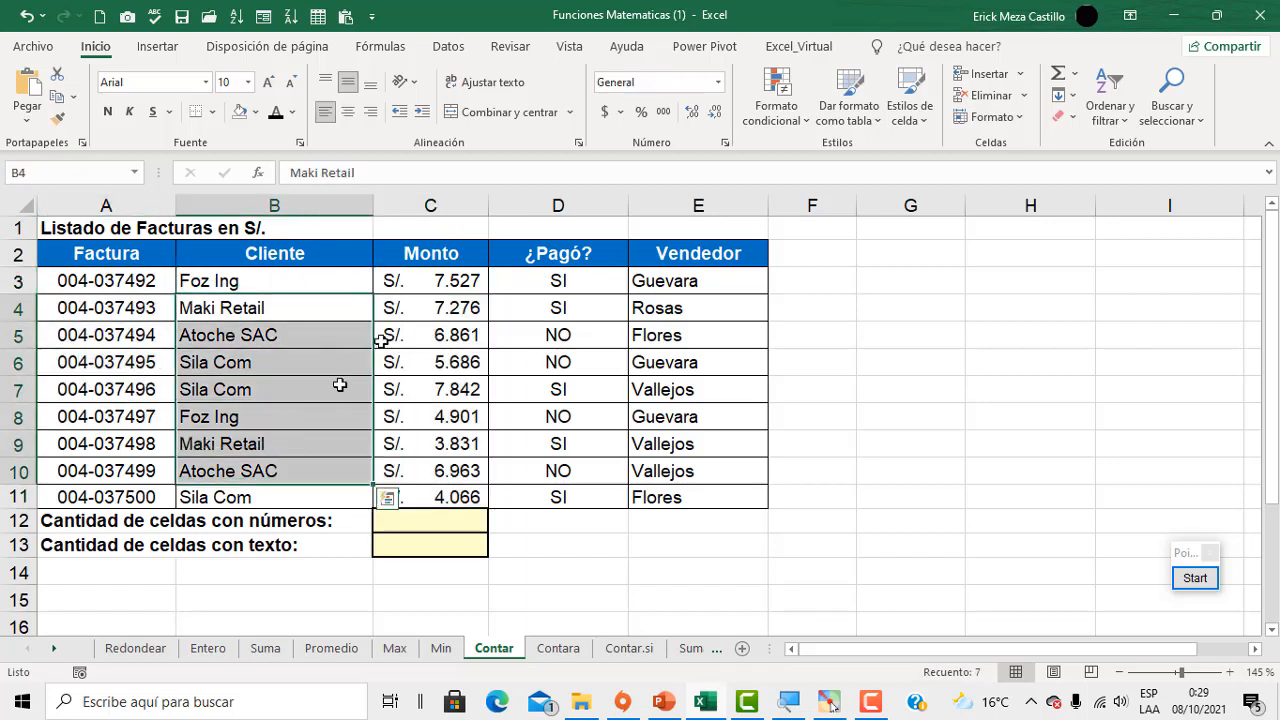
pyautogui.moveTo(405, 336); pyautogui.dragTo(425, 470)
pyautogui.moveTo(520, 334); pyautogui.dragTo(555, 390)
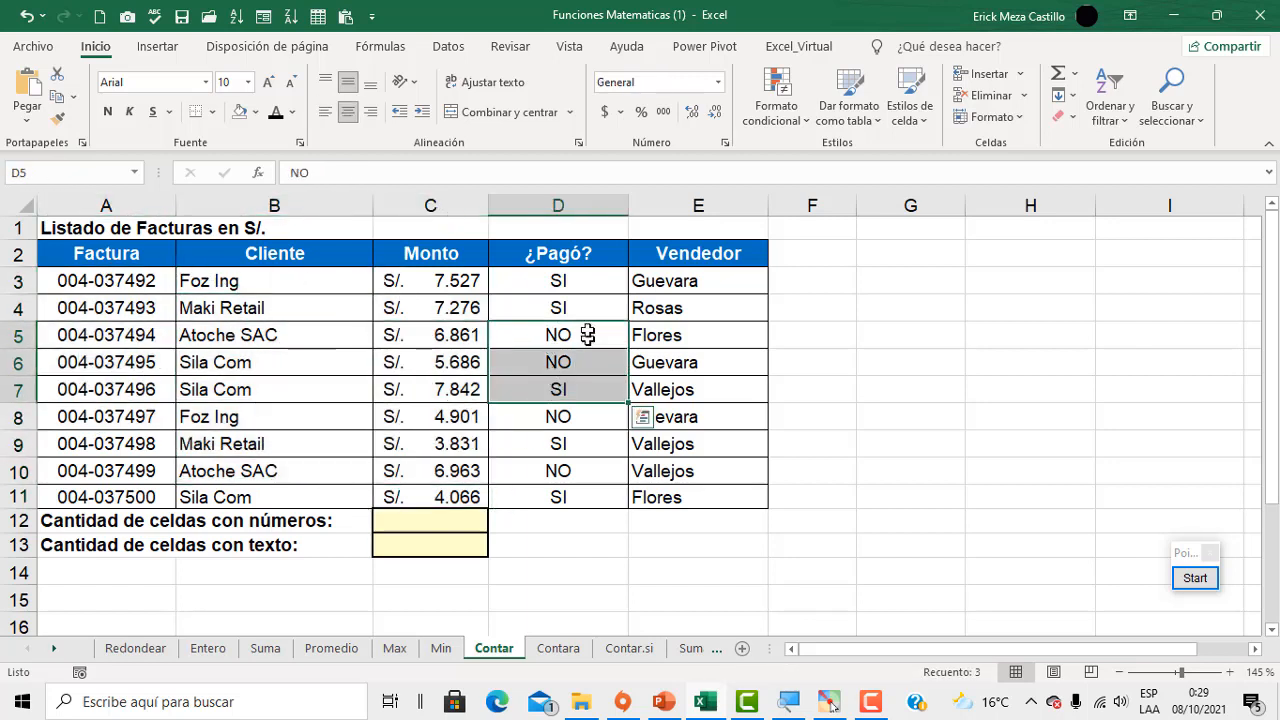
pyautogui.moveTo(412, 283); pyautogui.dragTo(425, 497)
pyautogui.click(426, 330)
pyautogui.click(421, 281)
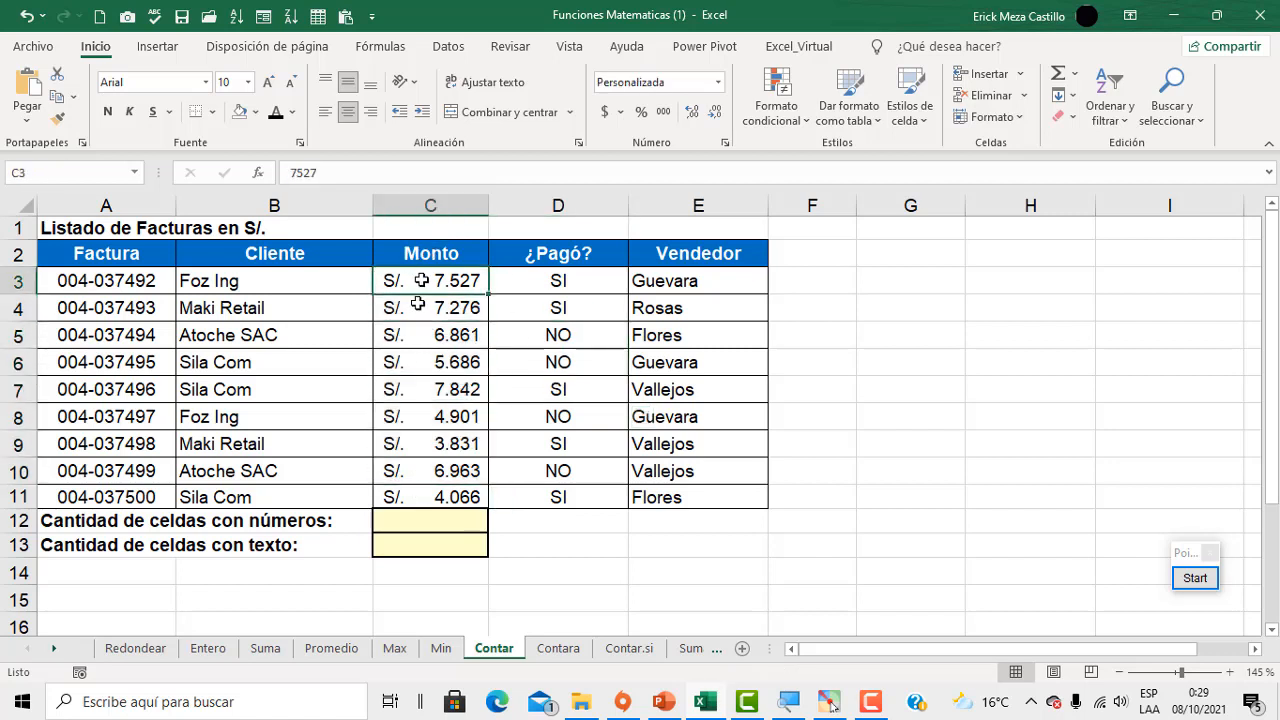
# On the Contar sheet, enter =CONTAR(C3:C11) in C12 to count the numeric cells in the Monto column.
pyautogui.click(424, 520)
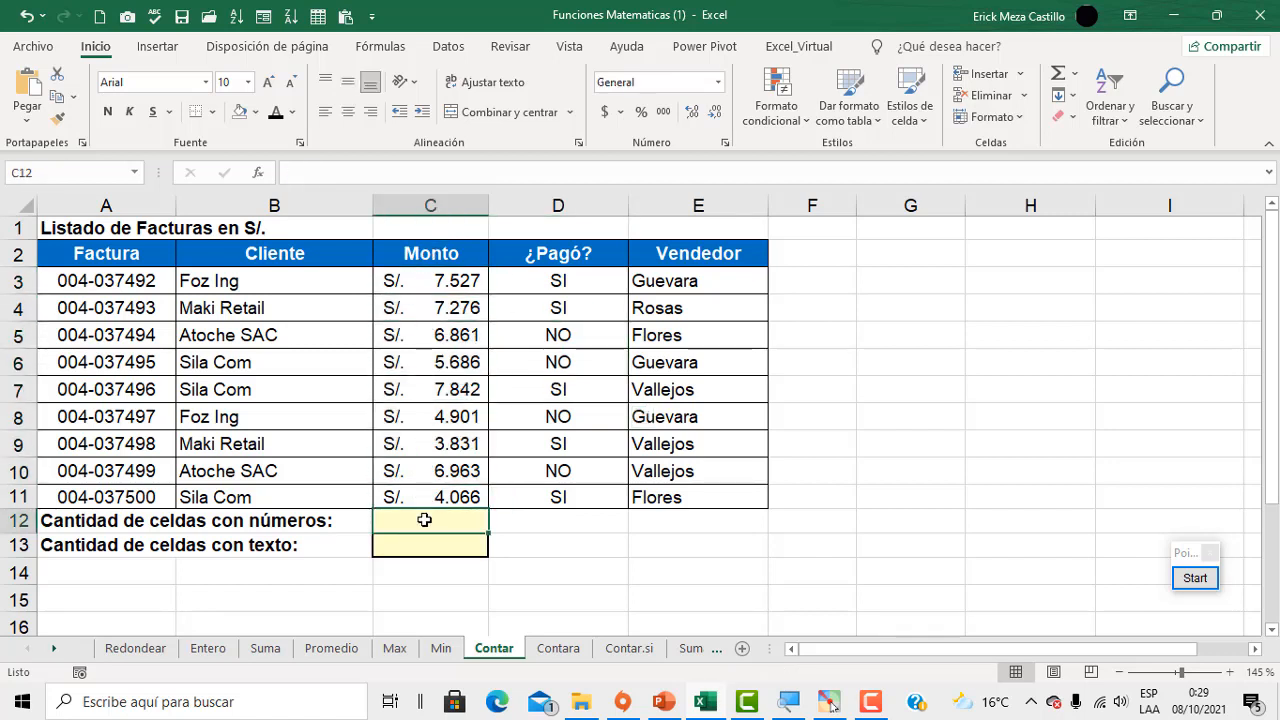
pyautogui.write('=con')
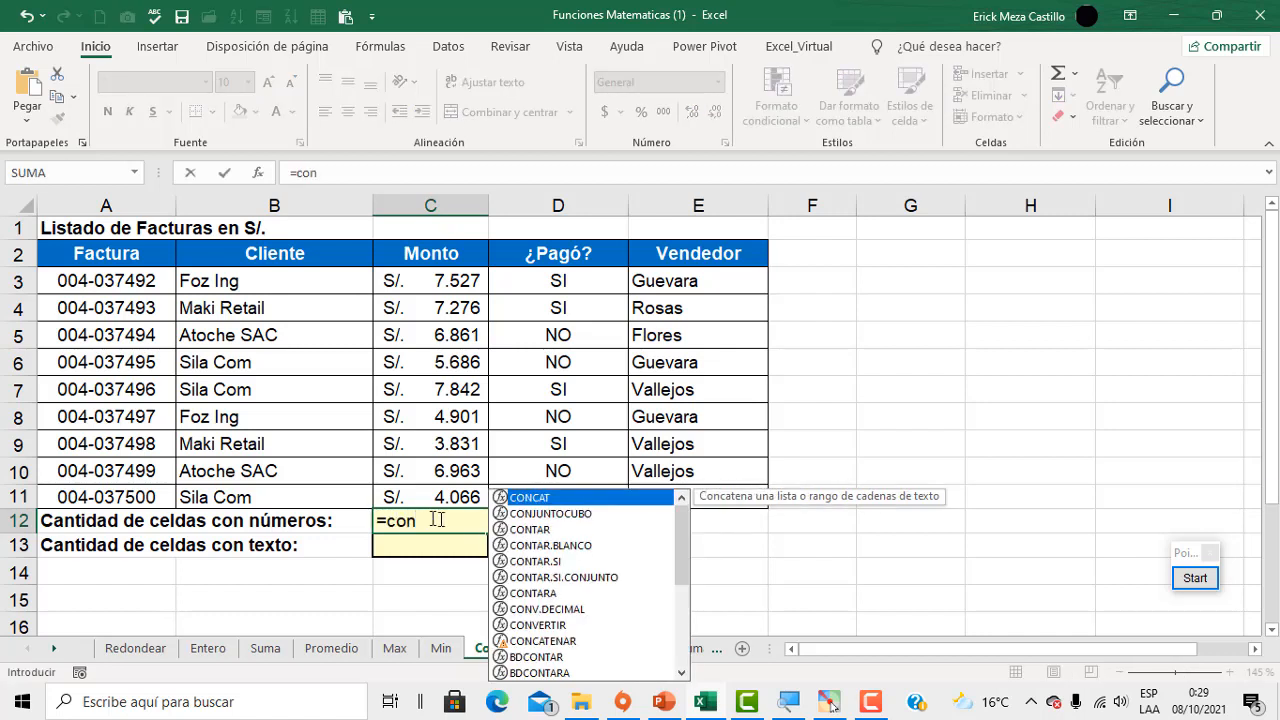
pyautogui.doubleClick(530, 529)
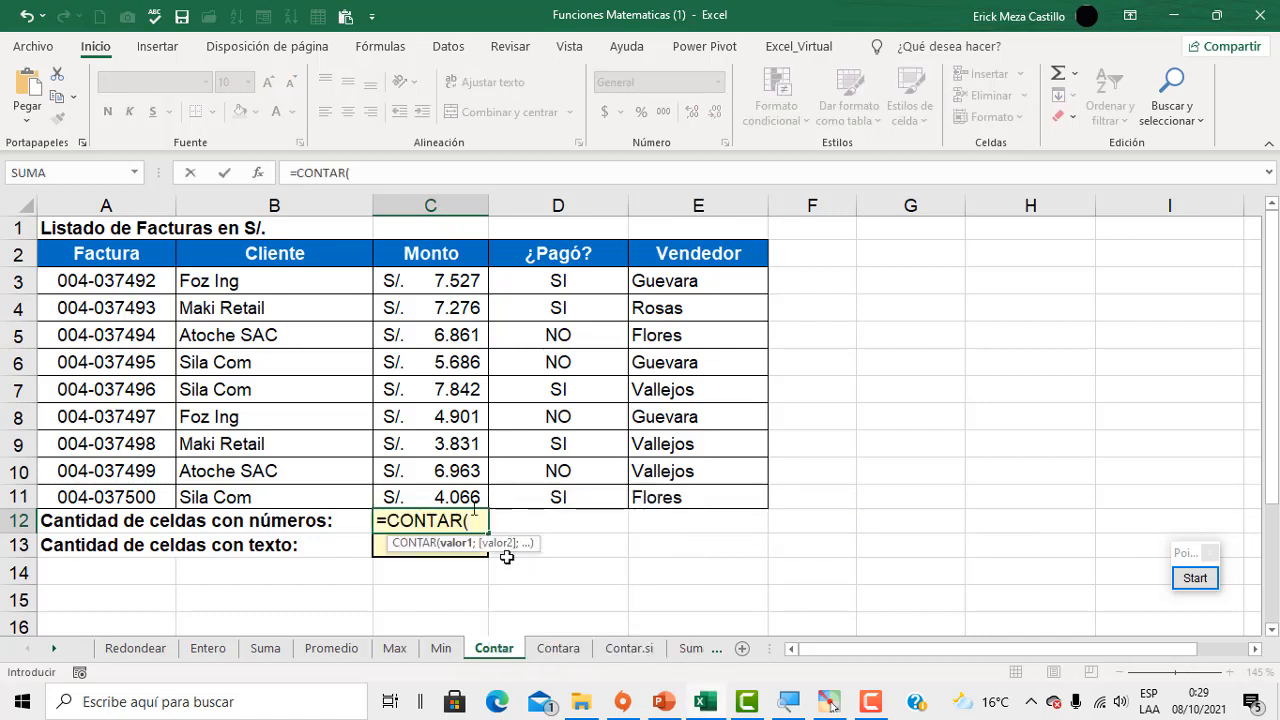
pyautogui.moveTo(431, 280); pyautogui.dragTo(432, 492)
pyautogui.moveTo(594, 712)
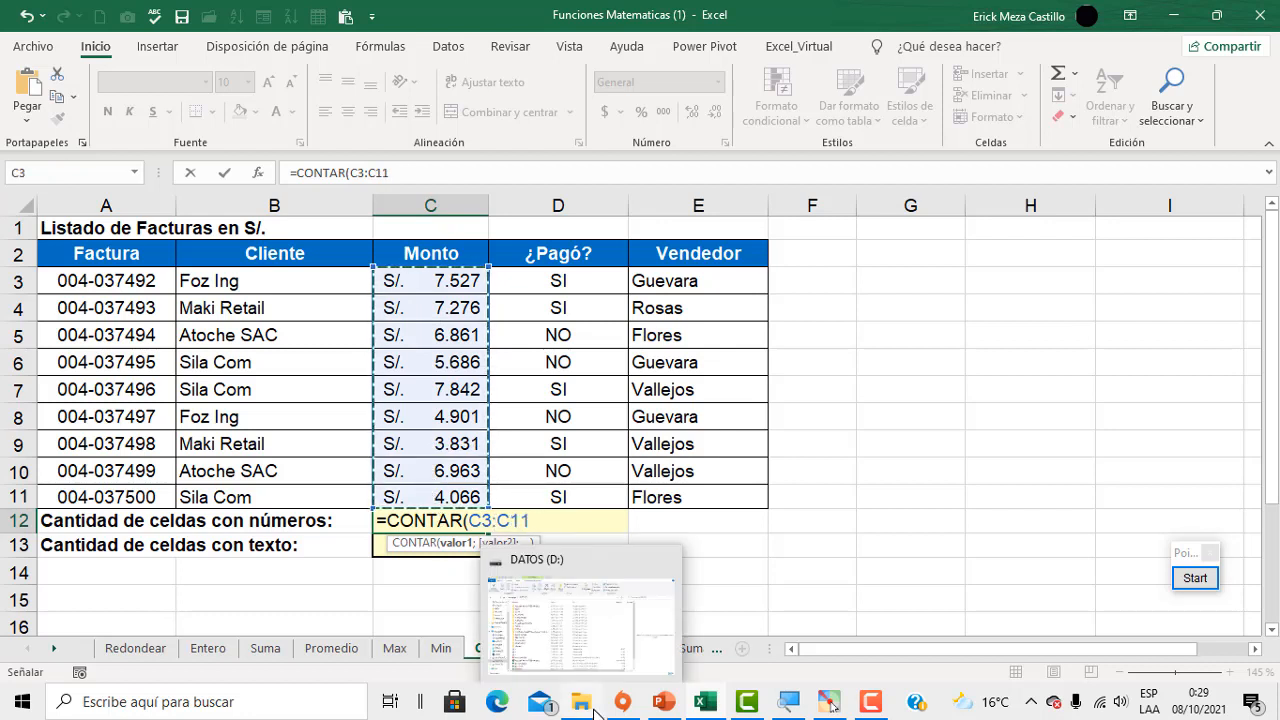
pyautogui.write(')')
pyautogui.press('Return')
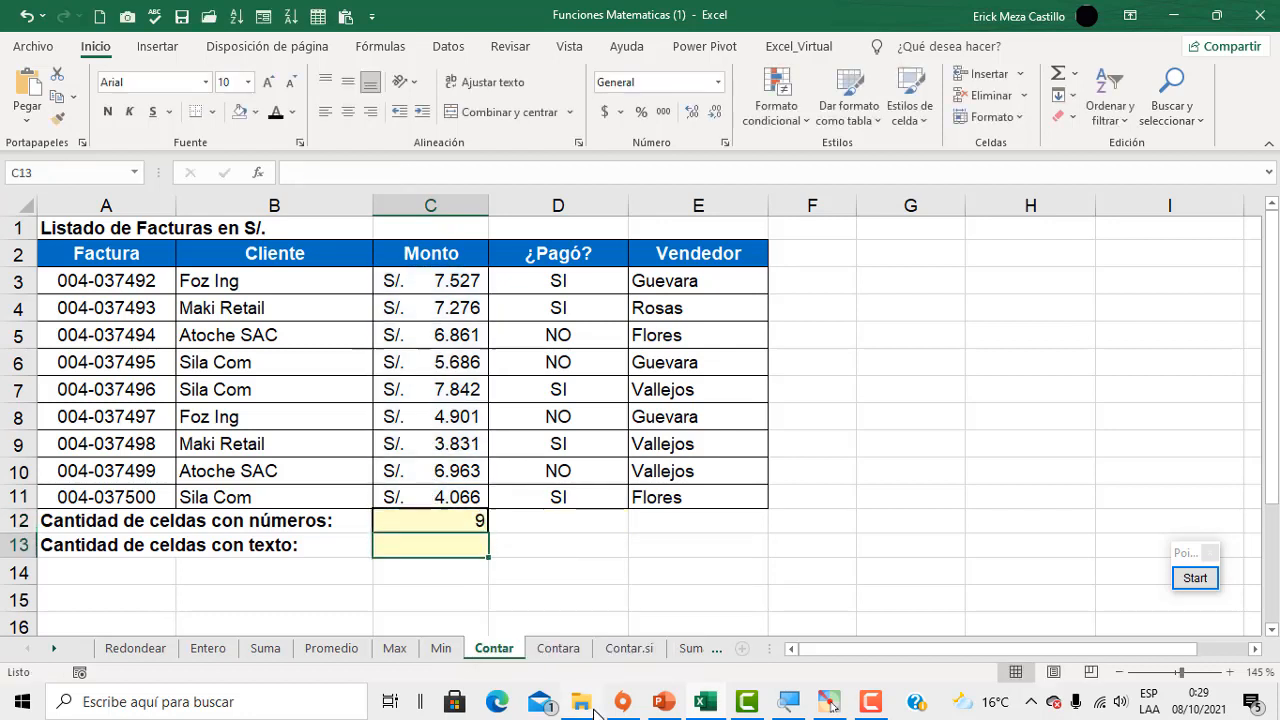
pyautogui.click(448, 521)
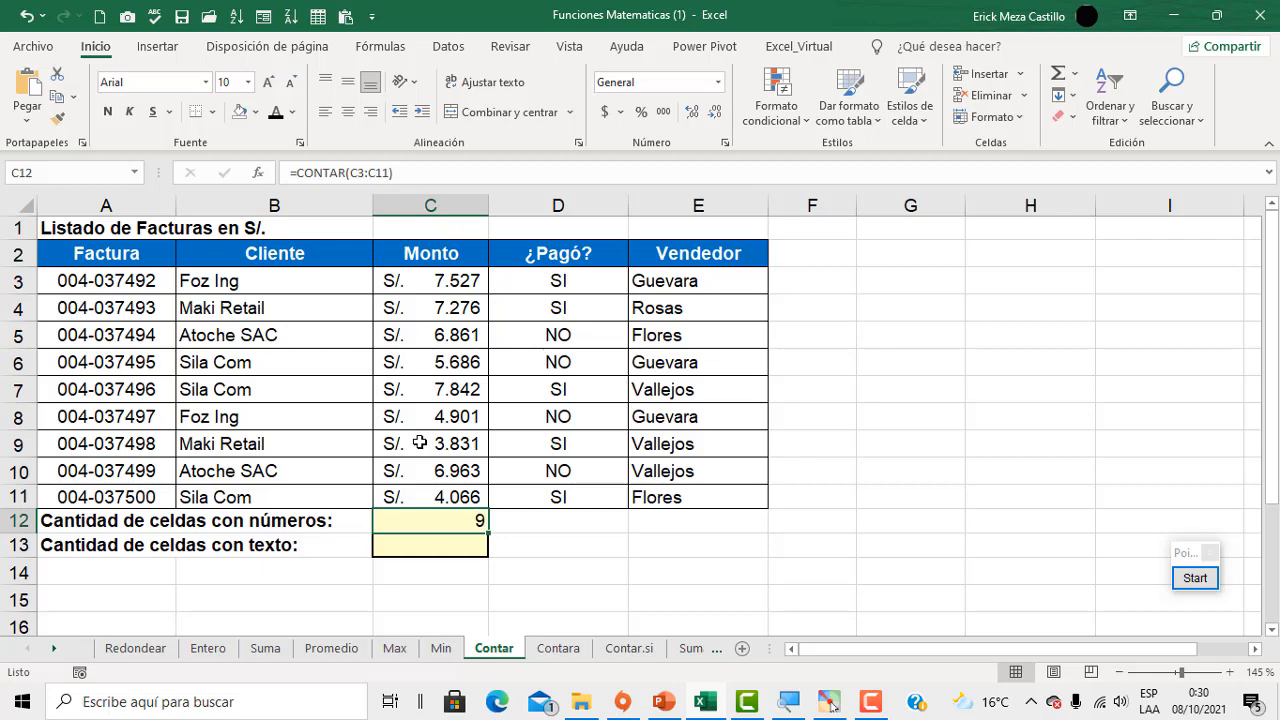
# Open the Contara sheet and examine the Factura, Cliente, Monto, ¿Pagó? and Vendedor columns as possible ranges for counting the issued invoices.
pyautogui.click(558, 648)
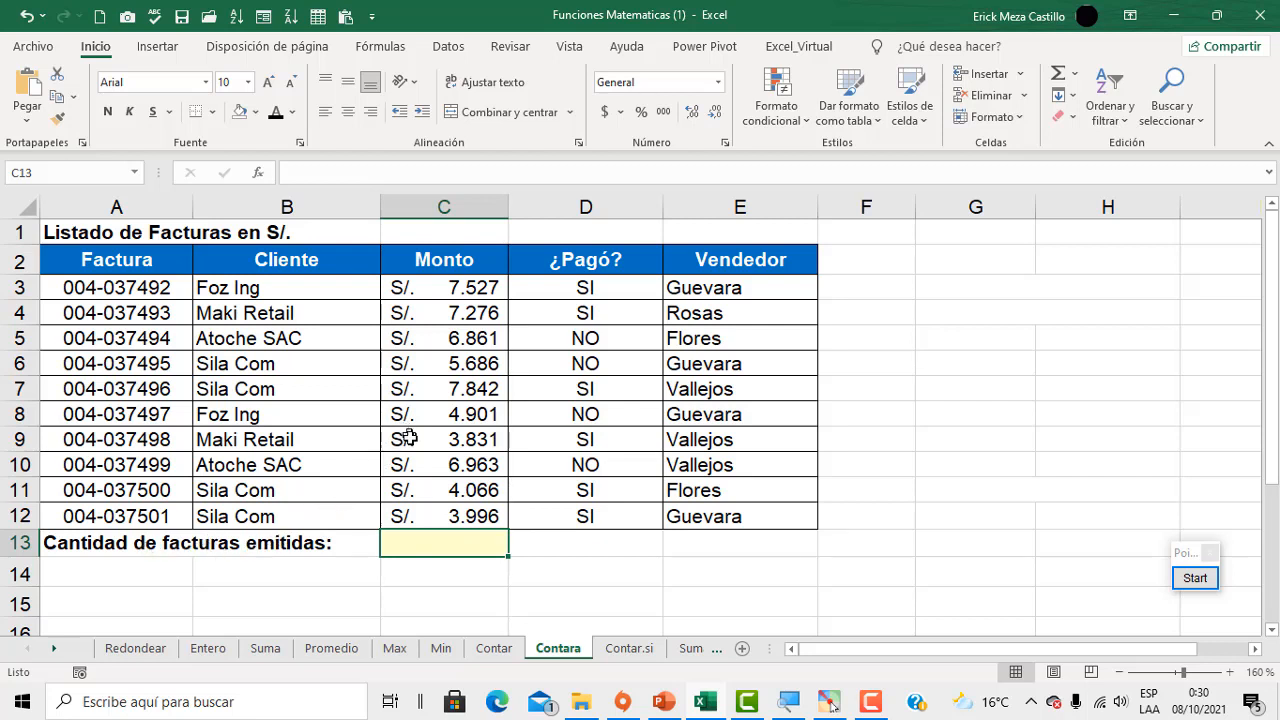
pyautogui.moveTo(461, 284); pyautogui.dragTo(449, 509)
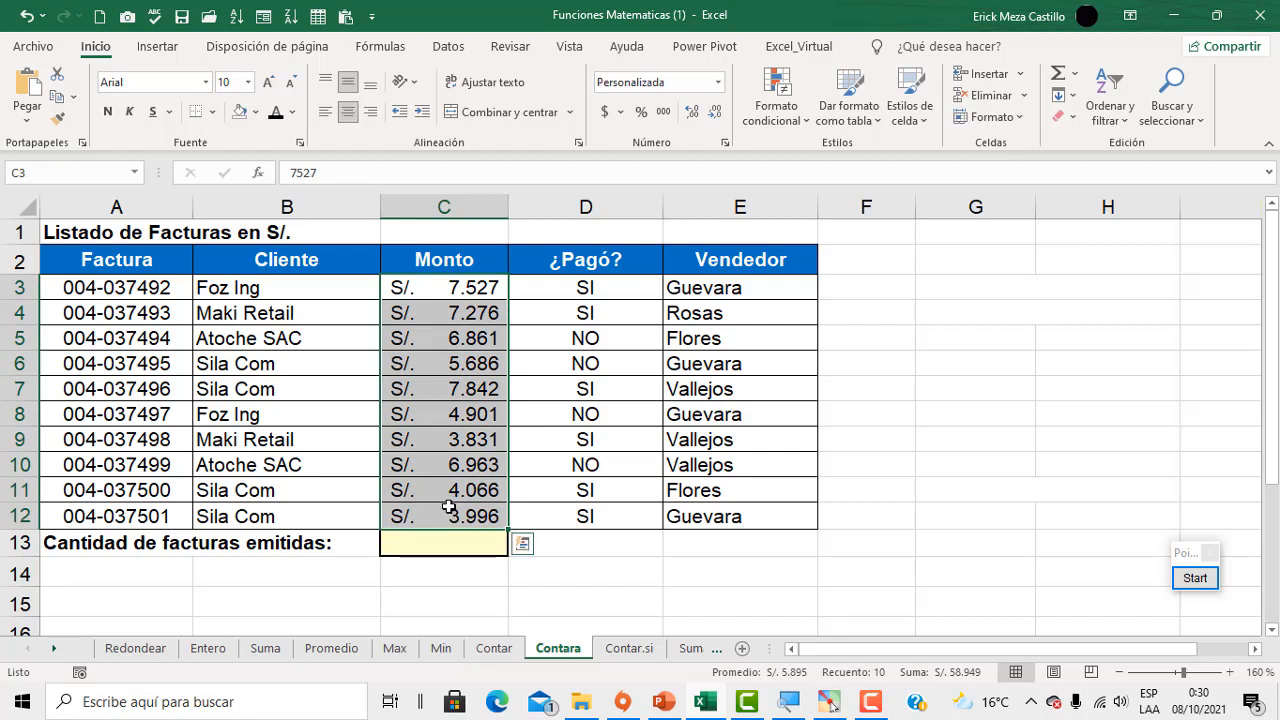
pyautogui.click(444, 543)
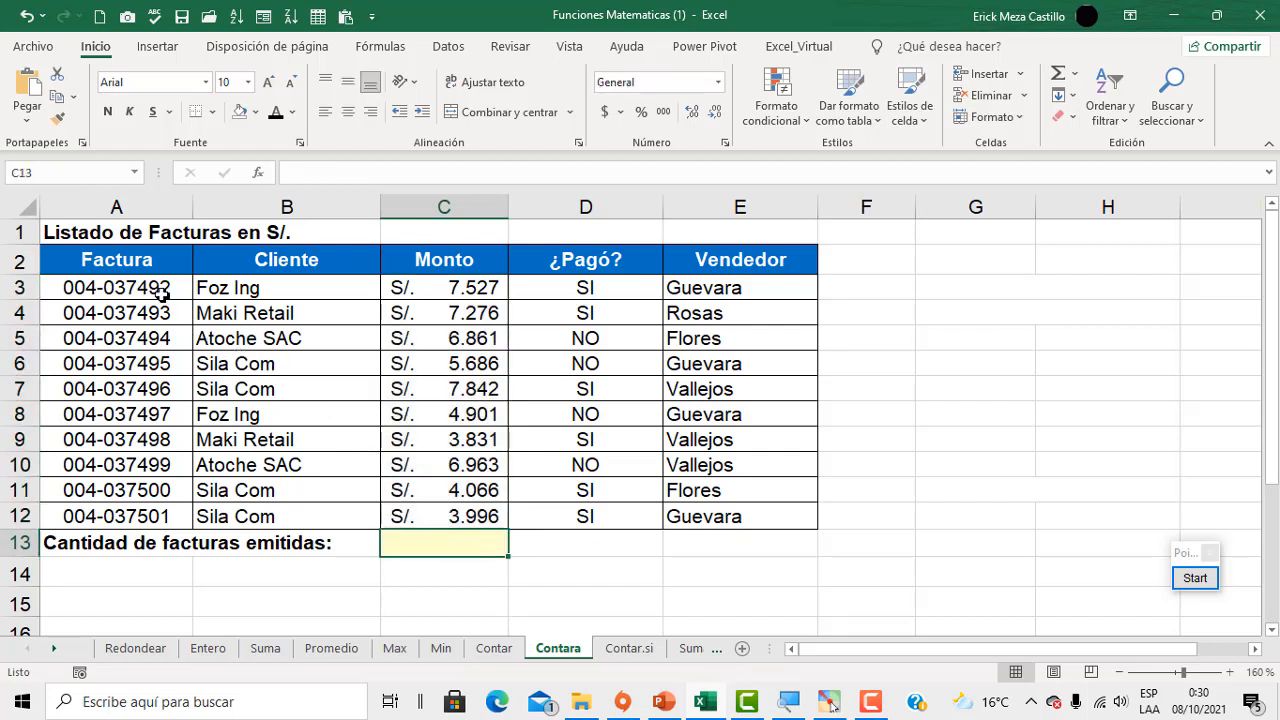
pyautogui.moveTo(162, 292); pyautogui.dragTo(150, 510)
pyautogui.moveTo(294, 289); pyautogui.dragTo(300, 505)
pyautogui.moveTo(148, 312); pyautogui.dragTo(150, 512)
pyautogui.moveTo(289, 287); pyautogui.dragTo(290, 515)
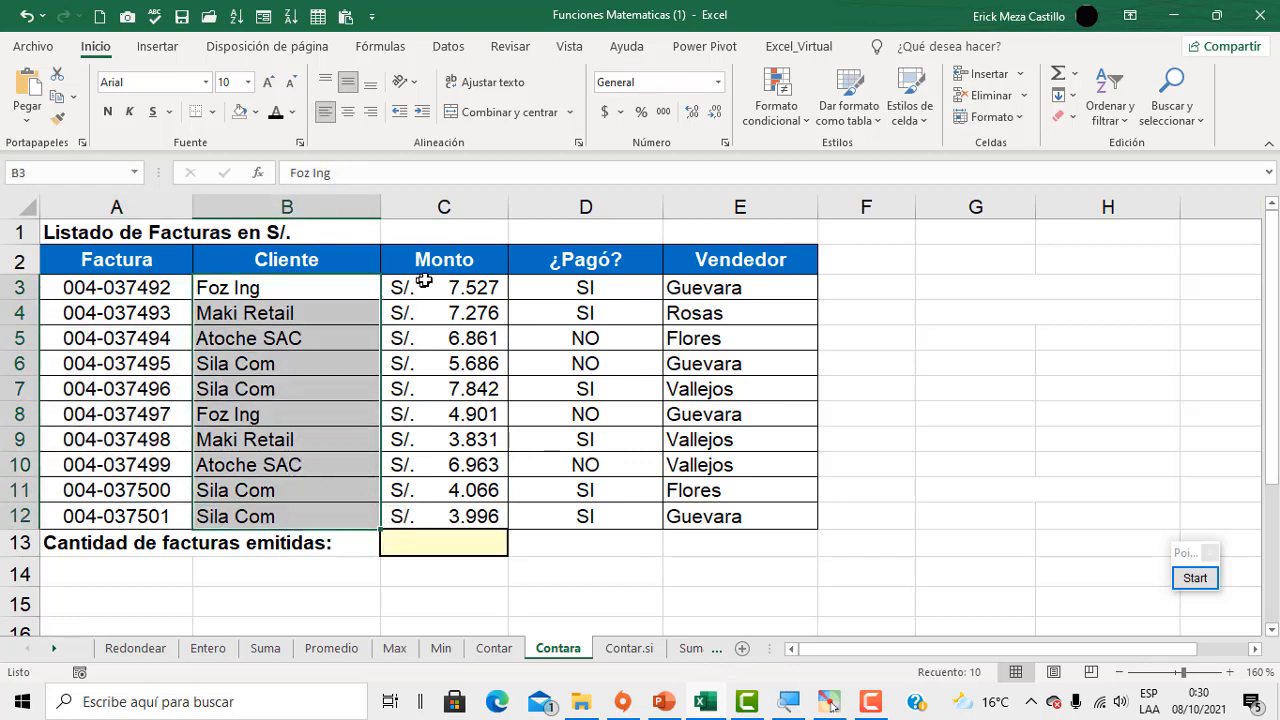
pyautogui.moveTo(424, 282); pyautogui.dragTo(424, 516)
pyautogui.moveTo(563, 309); pyautogui.dragTo(585, 492)
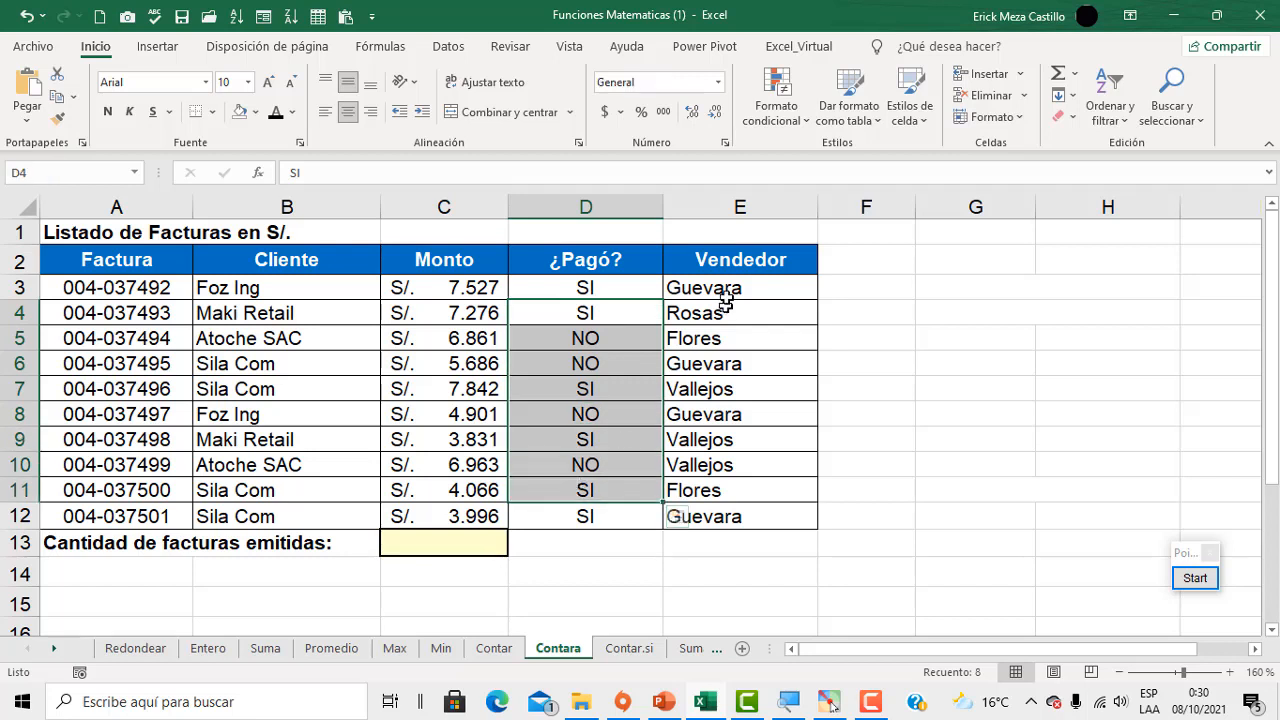
pyautogui.moveTo(725, 302); pyautogui.dragTo(726, 490)
# Enter =CONTARA(D3:D12) in C13 to count the issued invoices from the ¿Pagó? column.
pyautogui.click(466, 543)
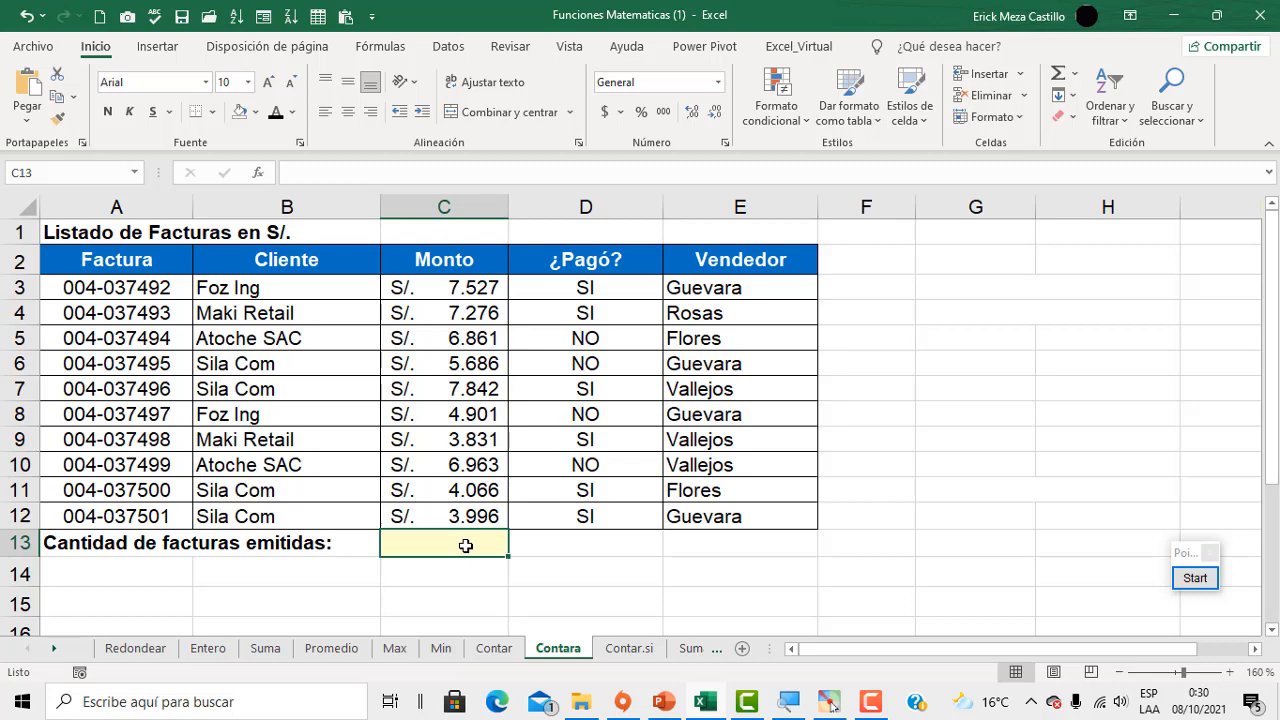
pyautogui.write('=')
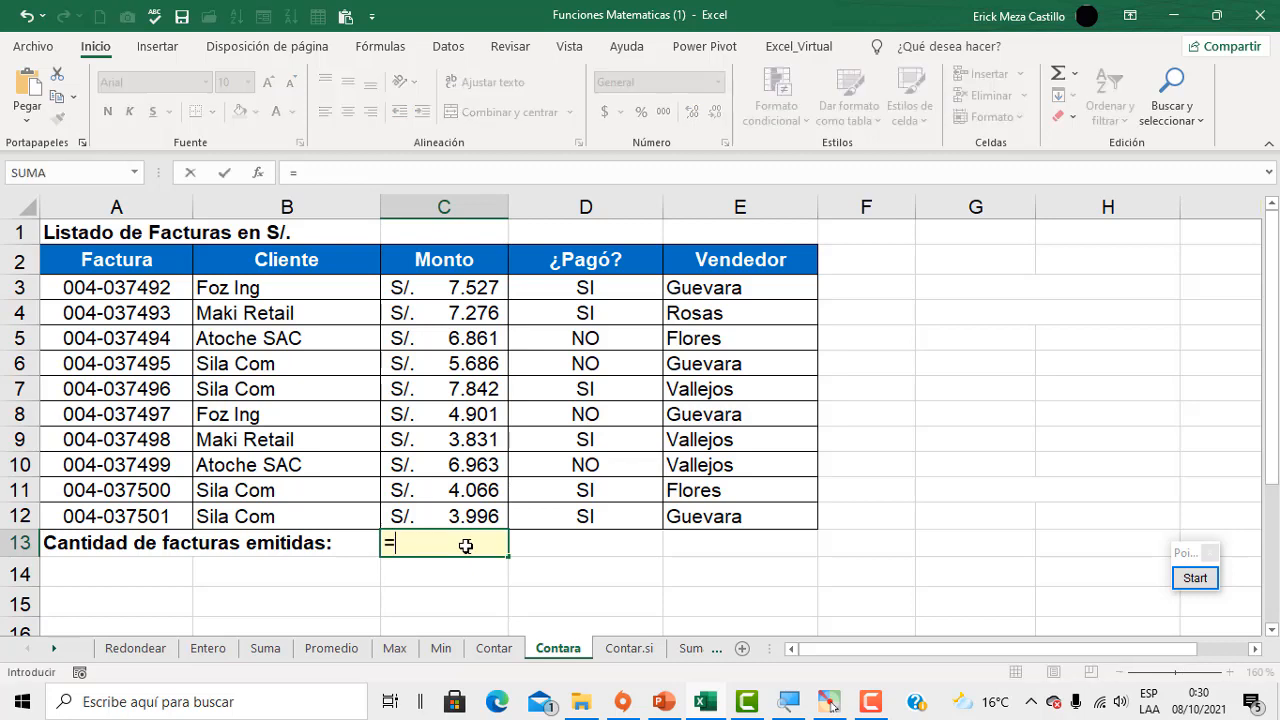
pyautogui.write('con')
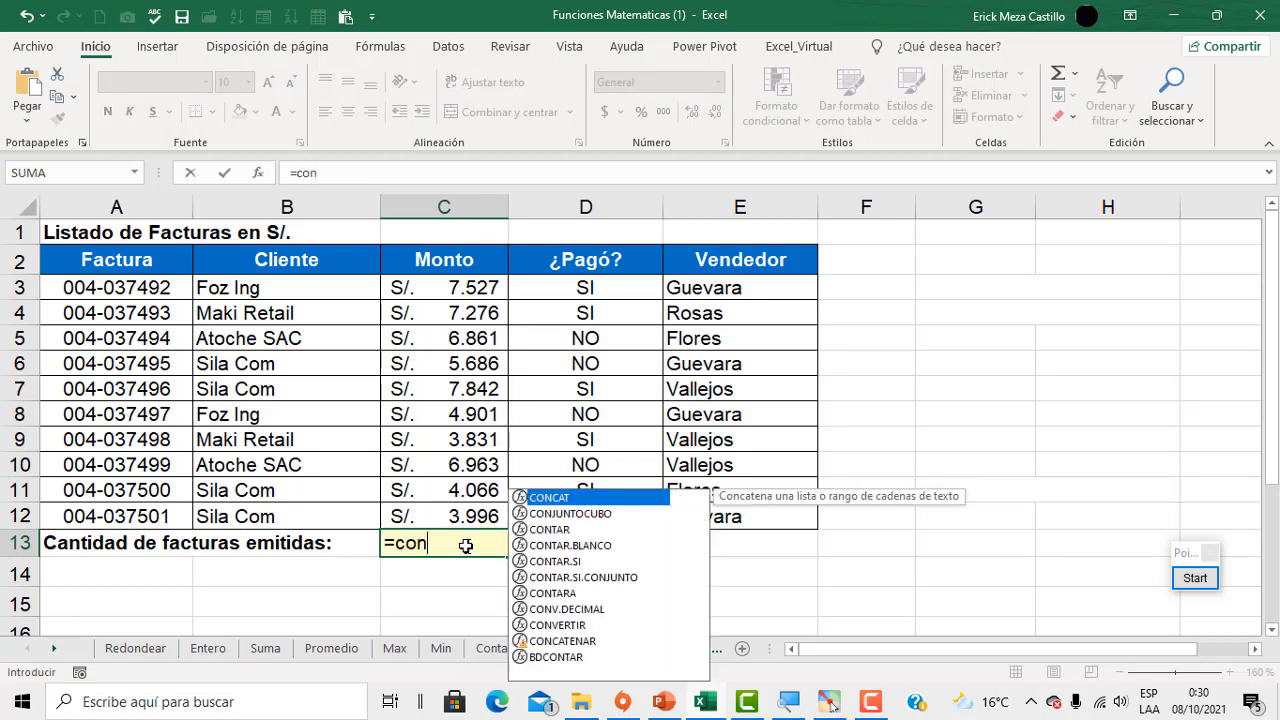
pyautogui.doubleClick(563, 593)
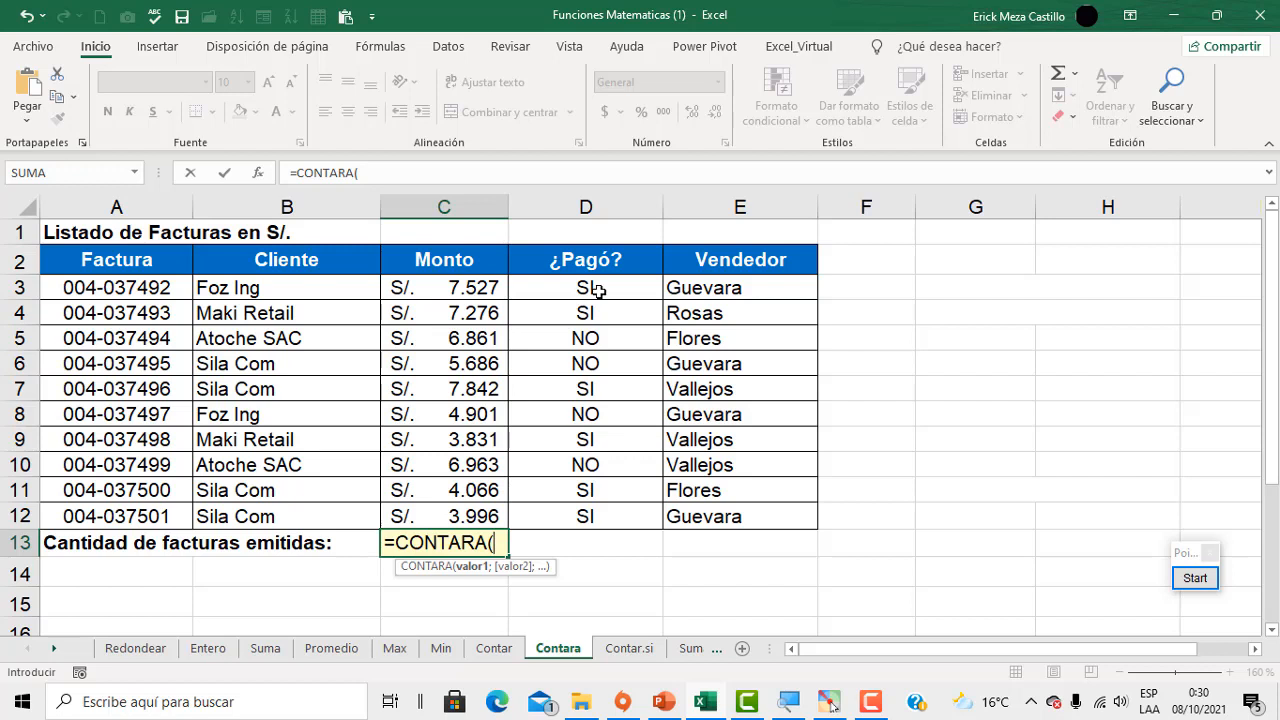
pyautogui.moveTo(586, 288); pyautogui.dragTo(592, 514)
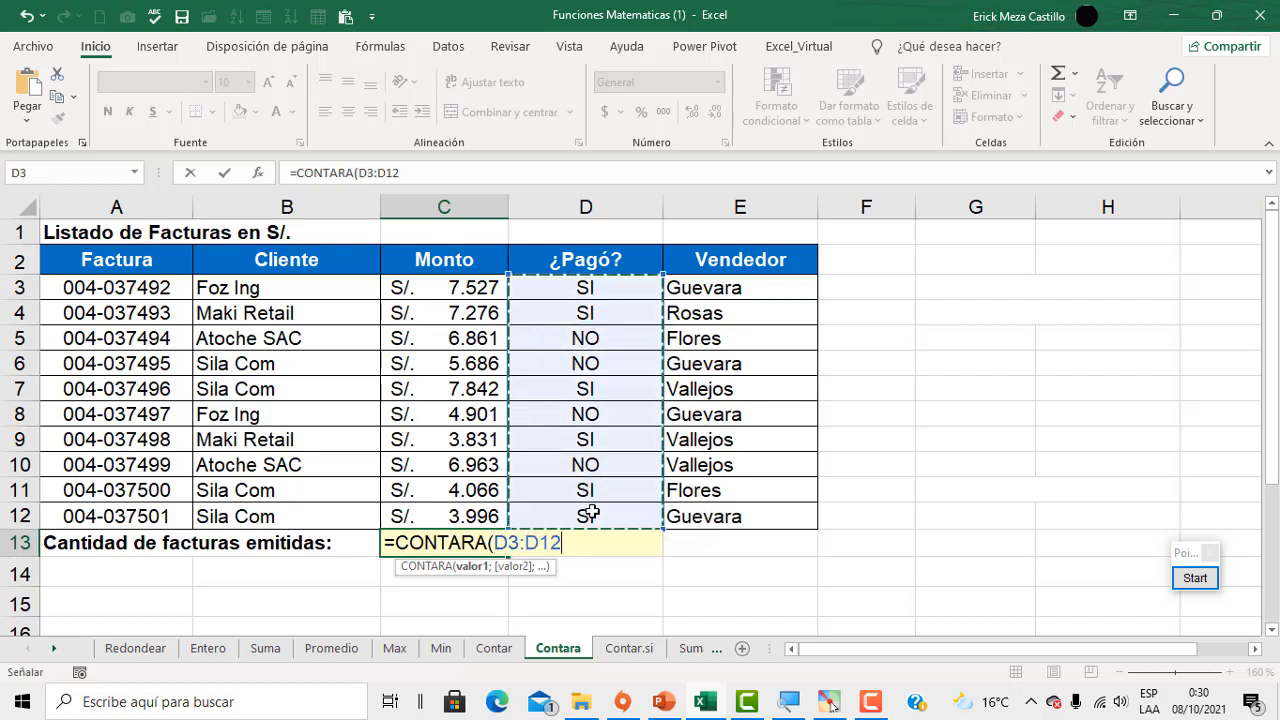
pyautogui.write(')')
pyautogui.press('Return')
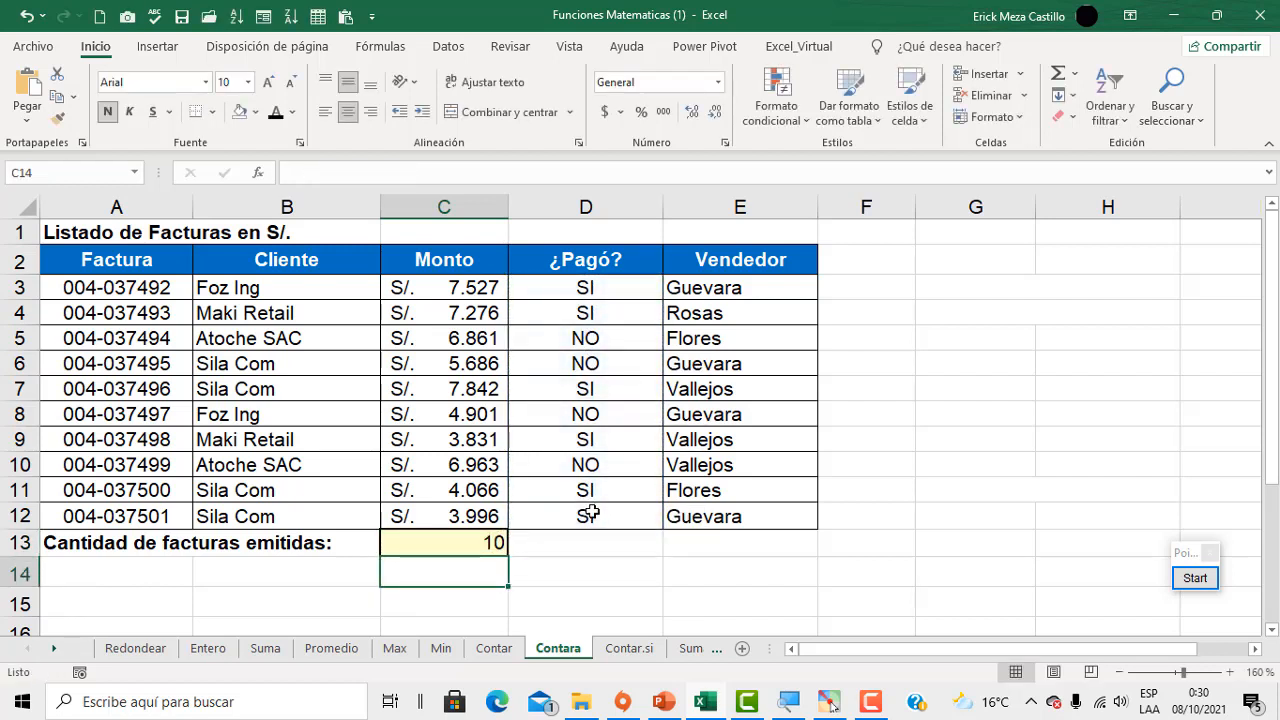
# Change the range of the CONTARA formula in C13 to the Factura codes in A3:A12.
pyautogui.click(483, 543)
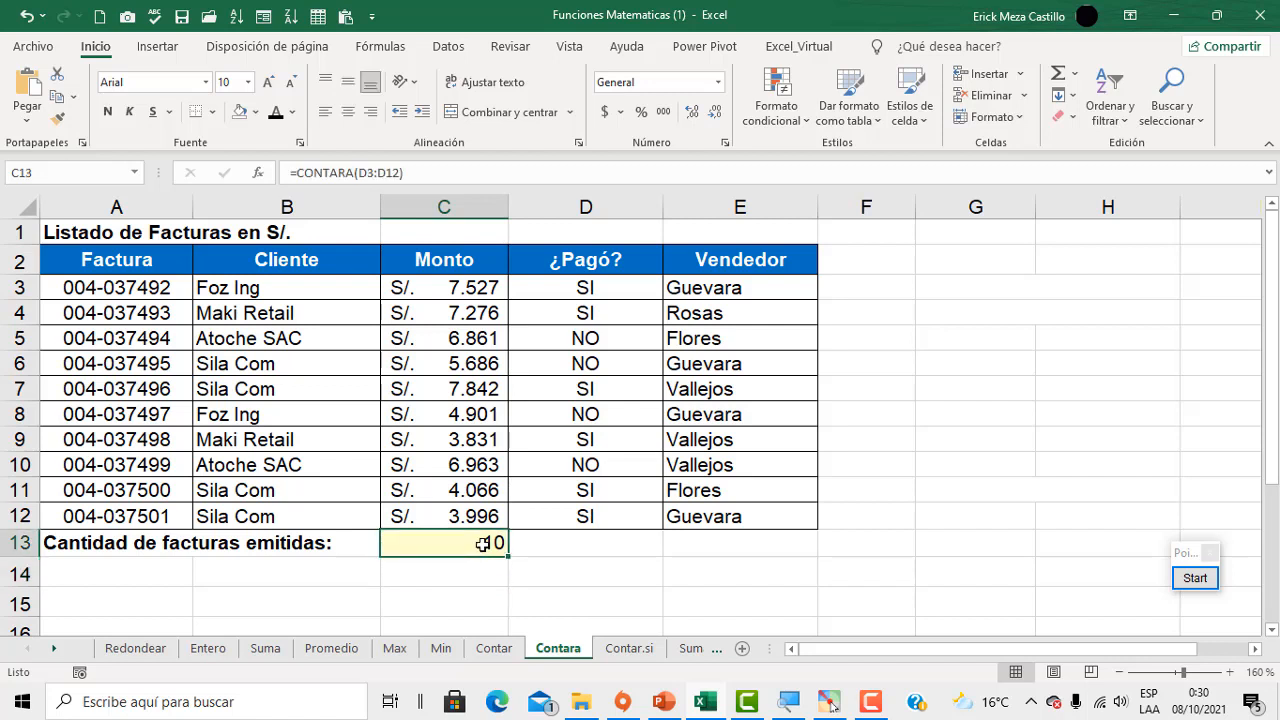
pyautogui.doubleClick(483, 543)
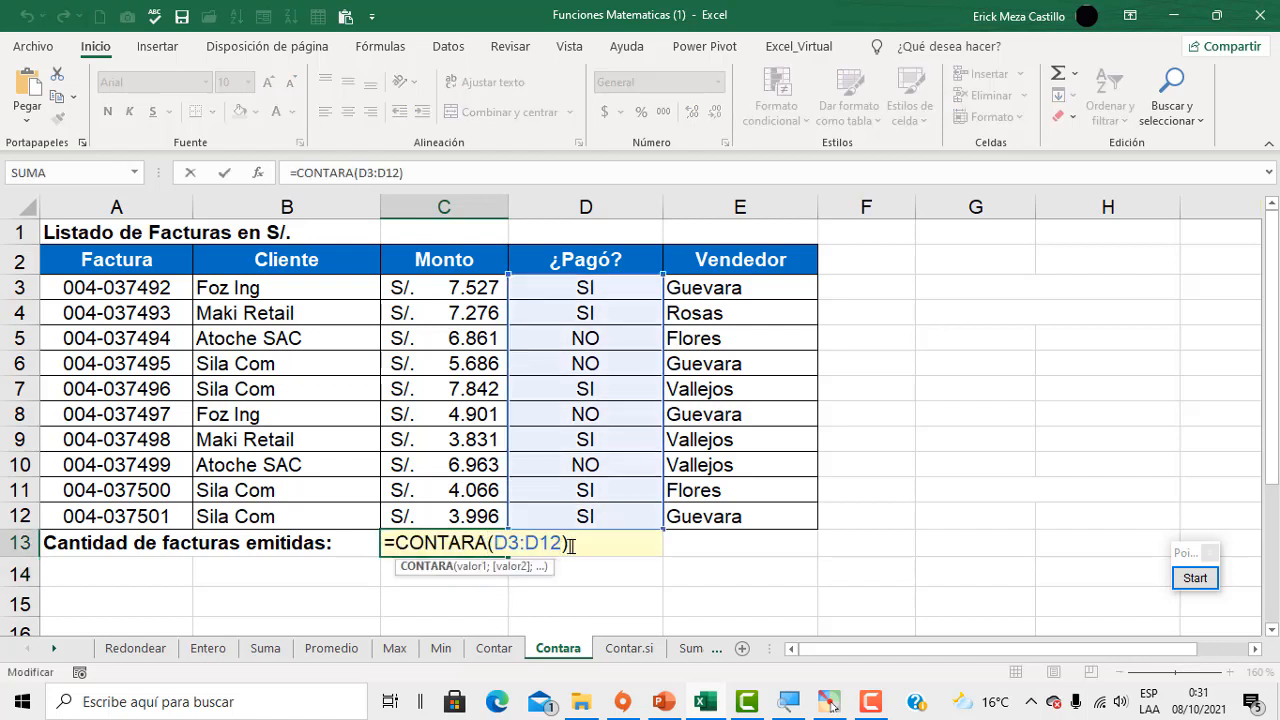
pyautogui.moveTo(570, 545); pyautogui.dragTo(493, 545)
pyautogui.press('BackSpace')
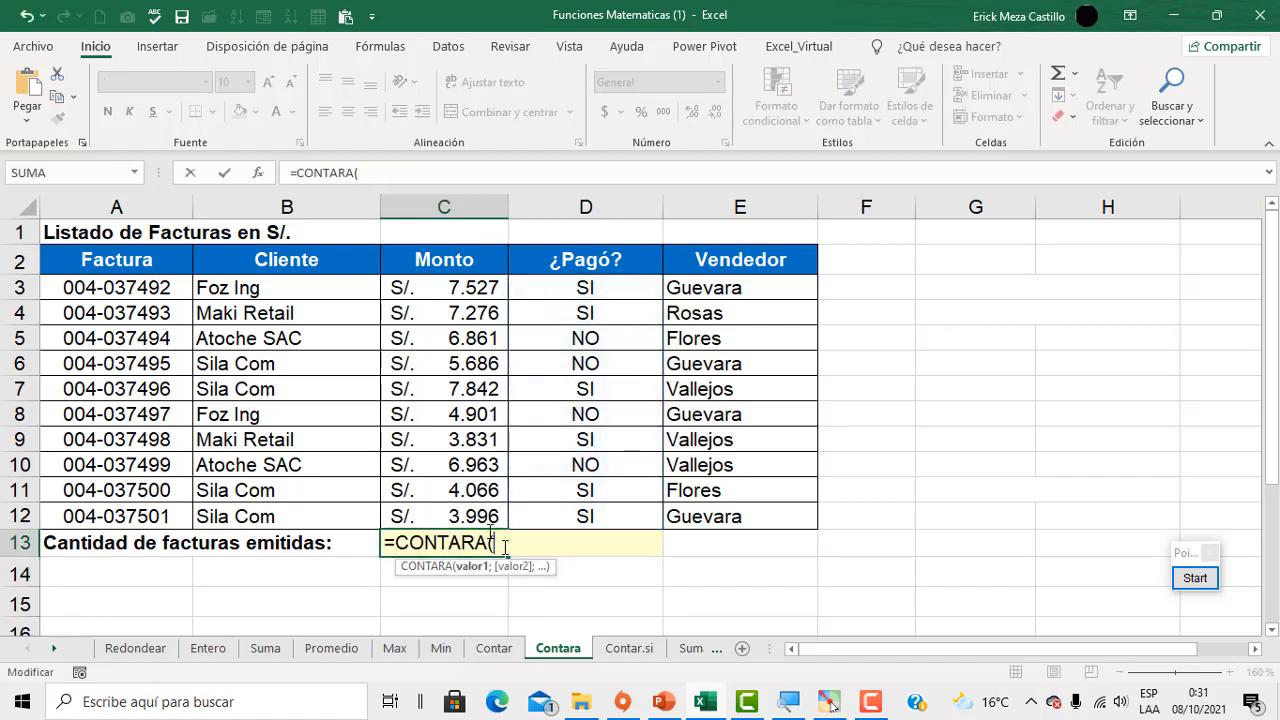
pyautogui.moveTo(178, 288); pyautogui.dragTo(165, 522)
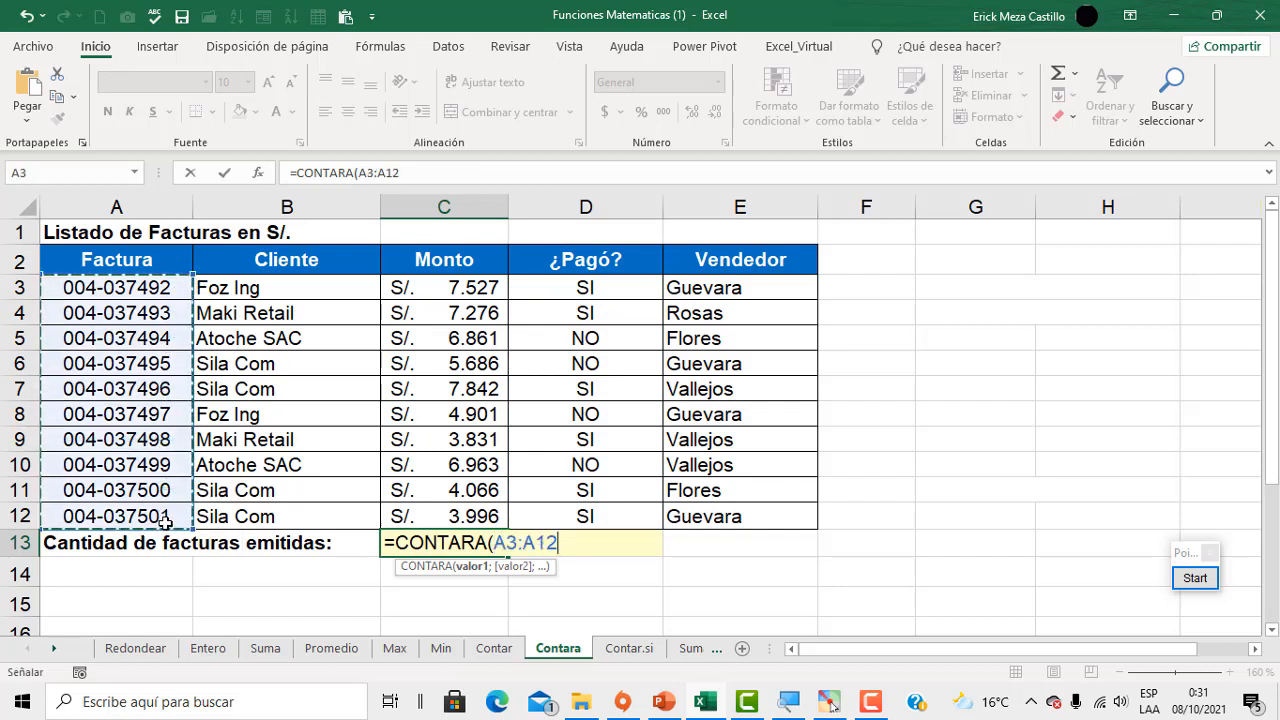
pyautogui.write(')')
pyautogui.press('Return')
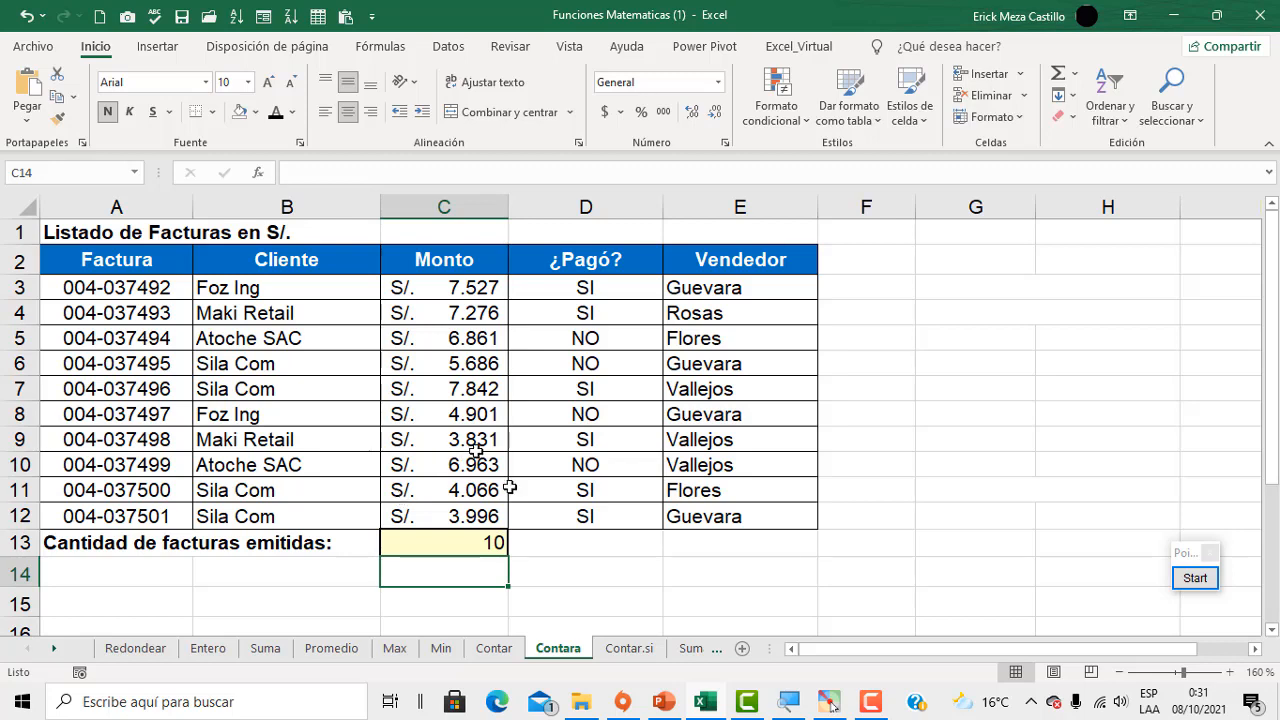
# Open the Contar.si sheet and compare the employee list's OFICINA column B4:B13 with the CANTIDAD TRABAJ. summary table.
pyautogui.click(630, 650)
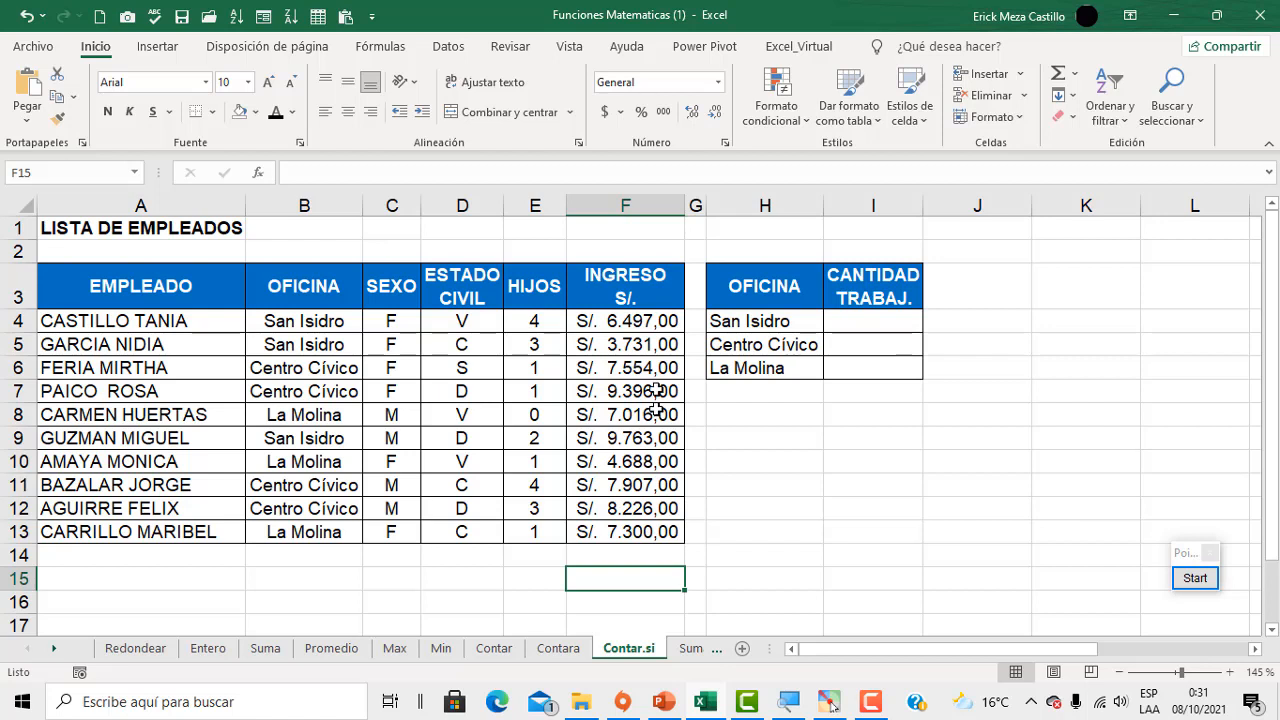
pyautogui.moveTo(203, 303); pyautogui.dragTo(700, 531)
pyautogui.click(782, 342)
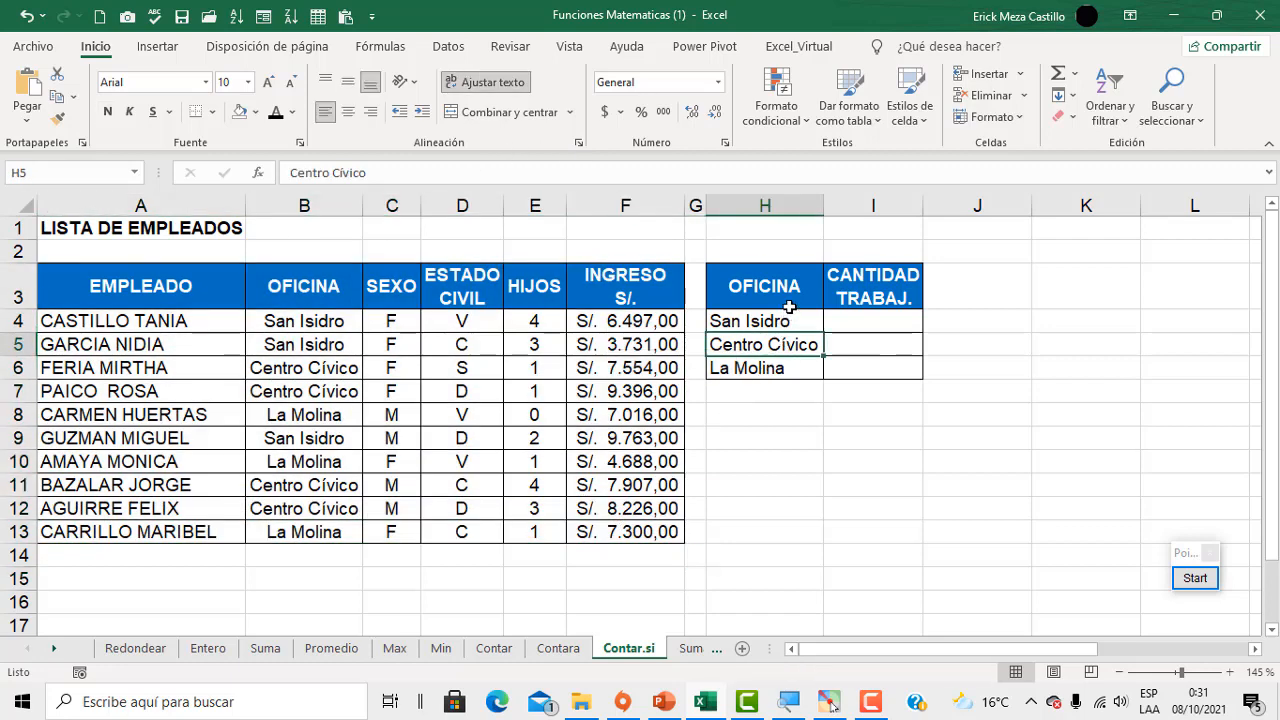
pyautogui.moveTo(332, 314); pyautogui.dragTo(305, 530)
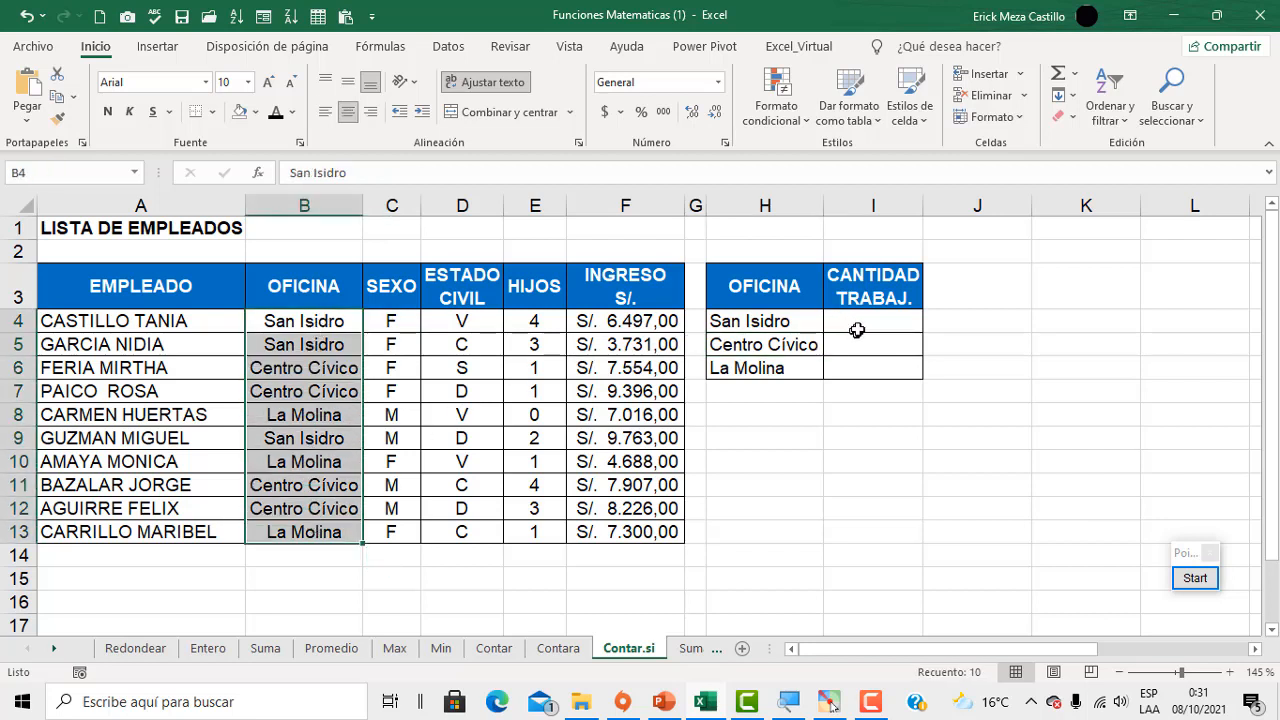
pyautogui.click(849, 321)
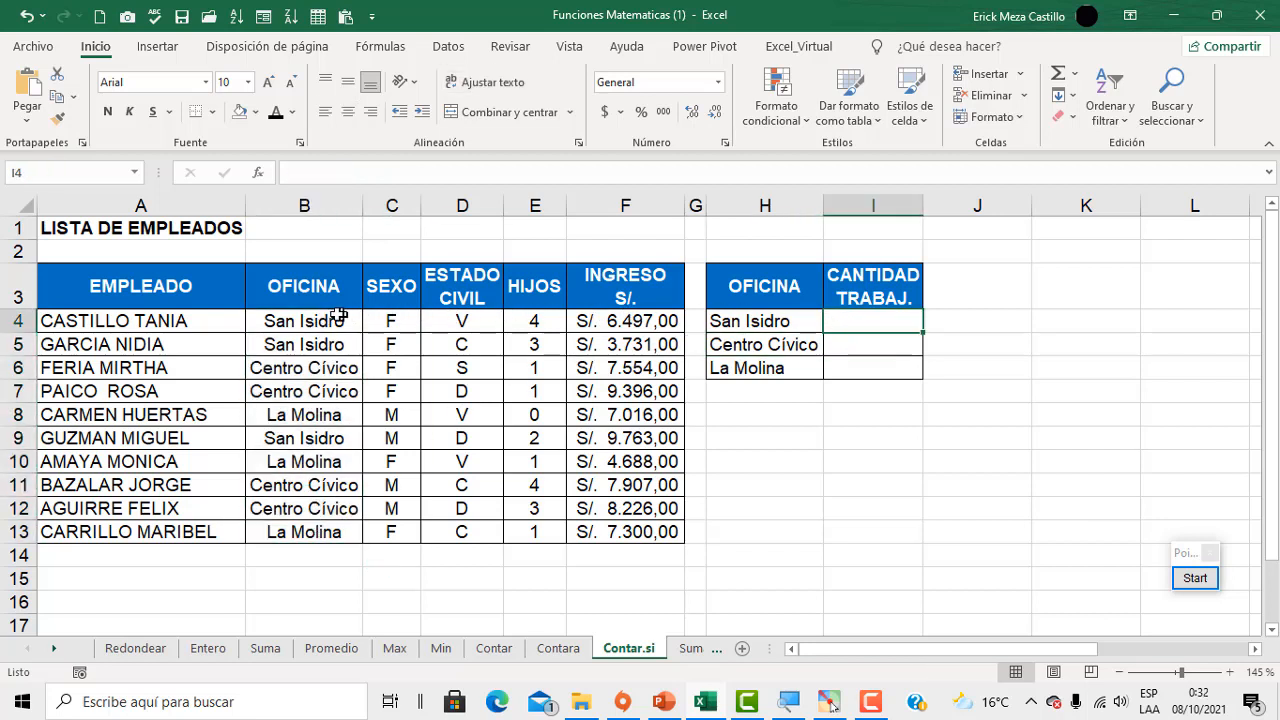
pyautogui.moveTo(333, 316); pyautogui.dragTo(316, 532)
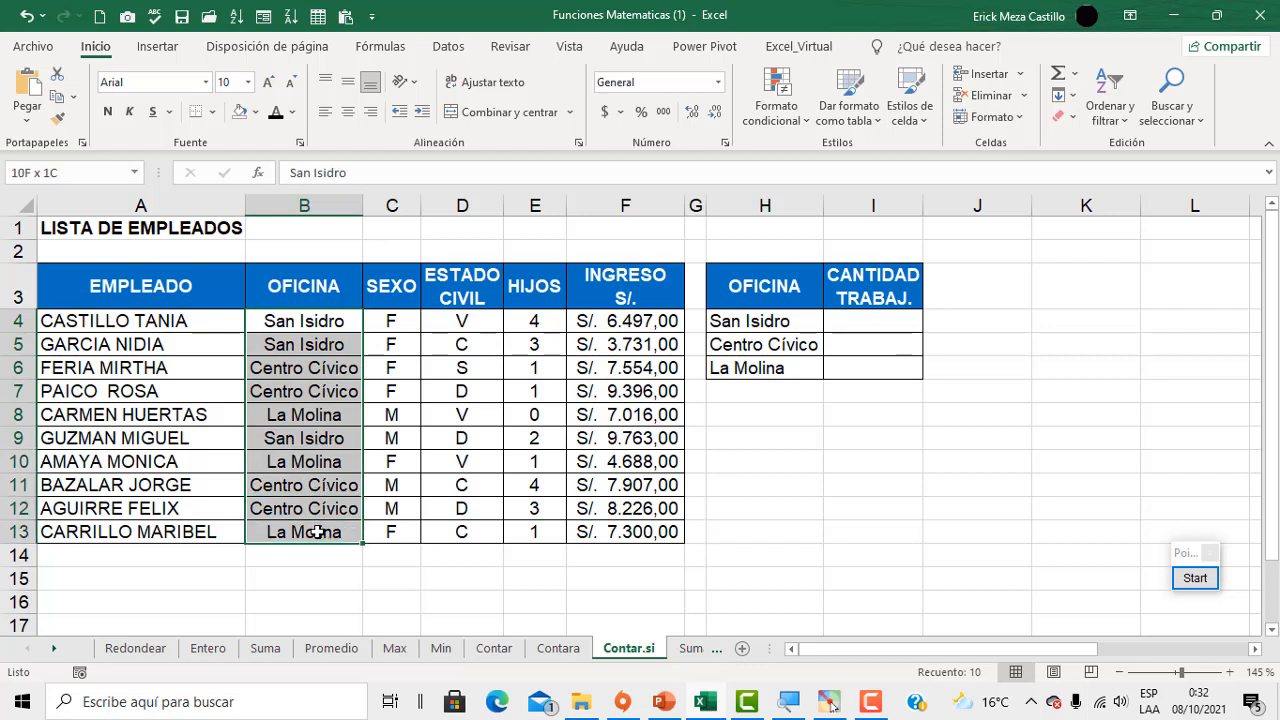
# Go through the OFICINA entries in column B to locate the San Isidro, Centro Cívico and La Molina employees.
pyautogui.click(335, 368)
pyautogui.click(320, 412)
pyautogui.click(318, 444)
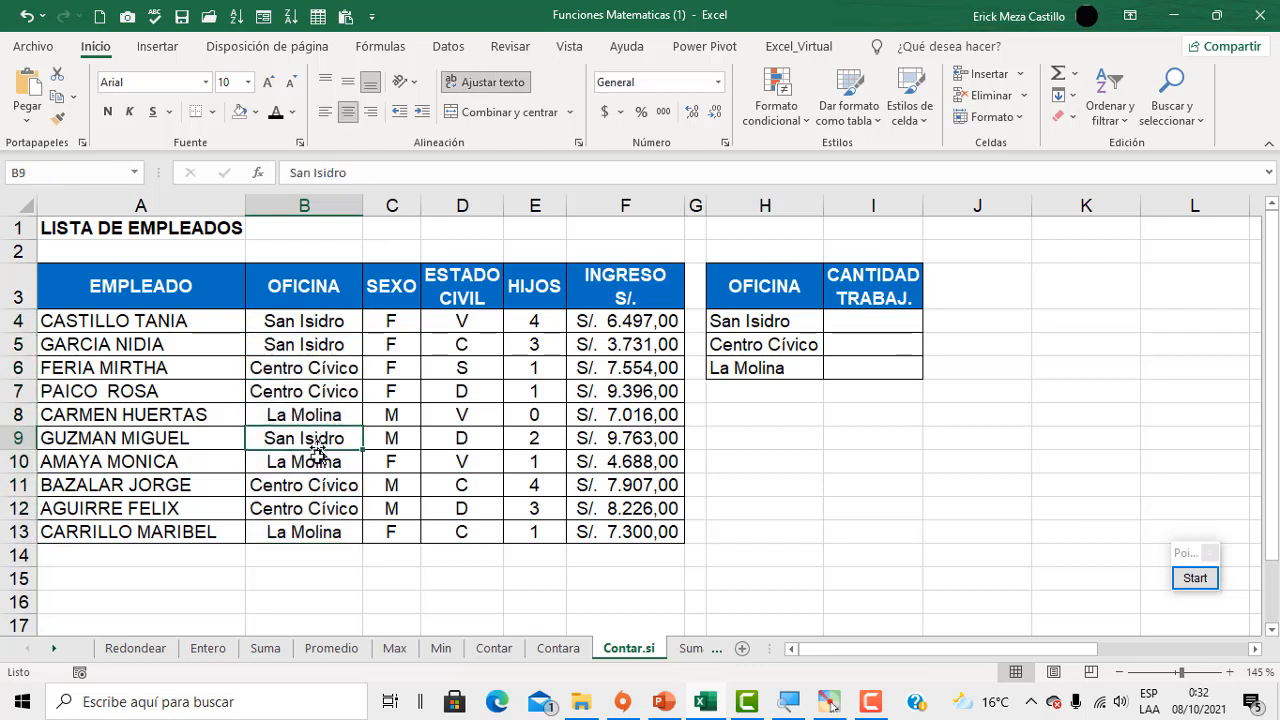
pyautogui.click(318, 486)
pyautogui.click(320, 366)
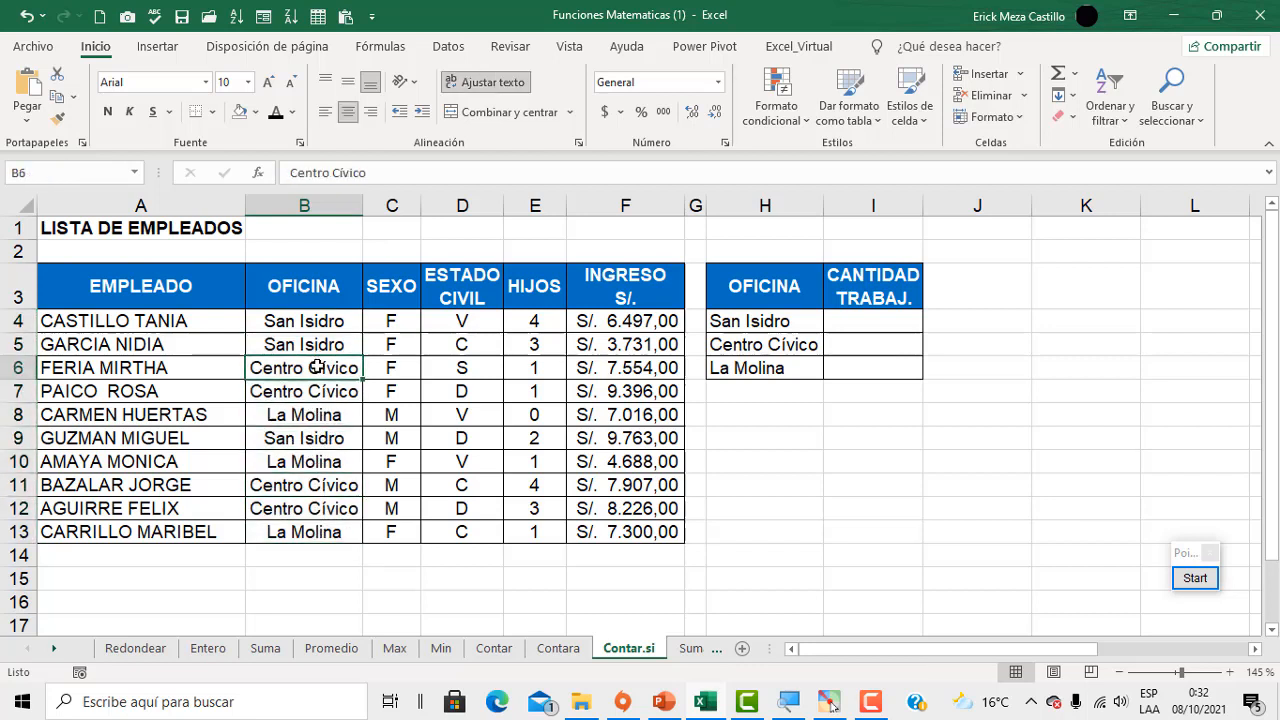
pyautogui.click(314, 438)
pyautogui.click(322, 388)
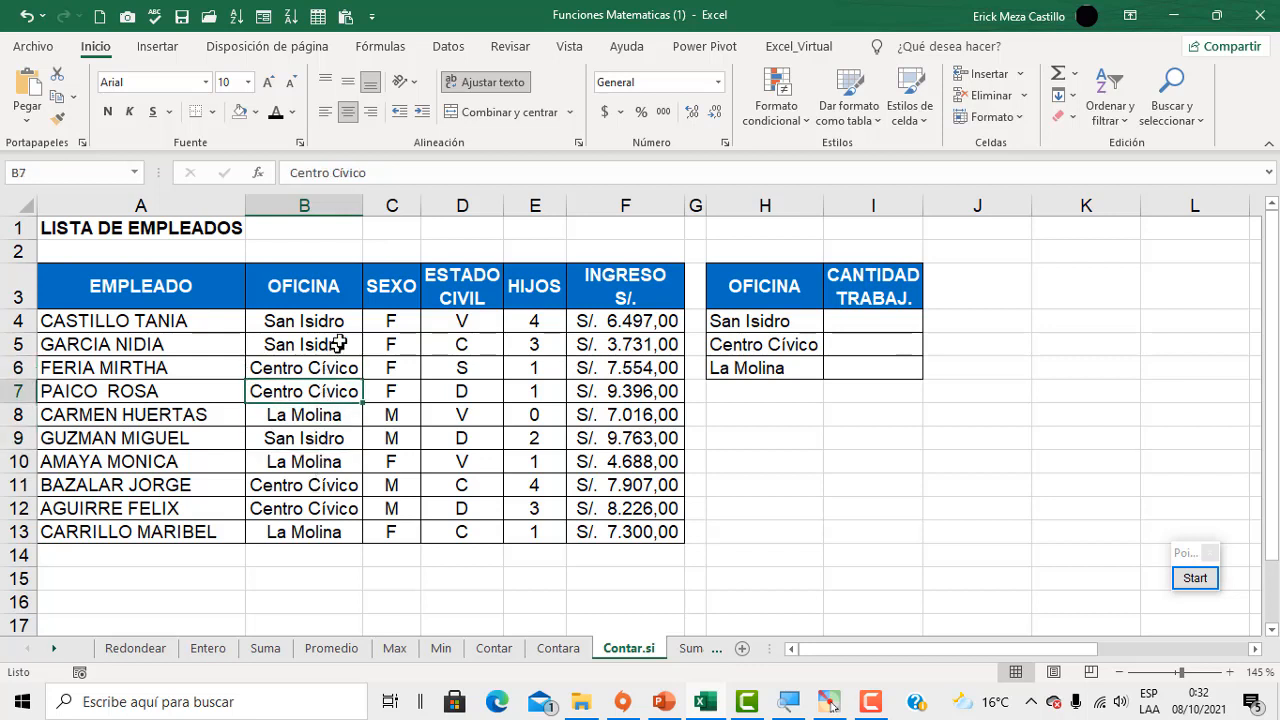
pyautogui.moveTo(330, 322); pyautogui.dragTo(334, 343)
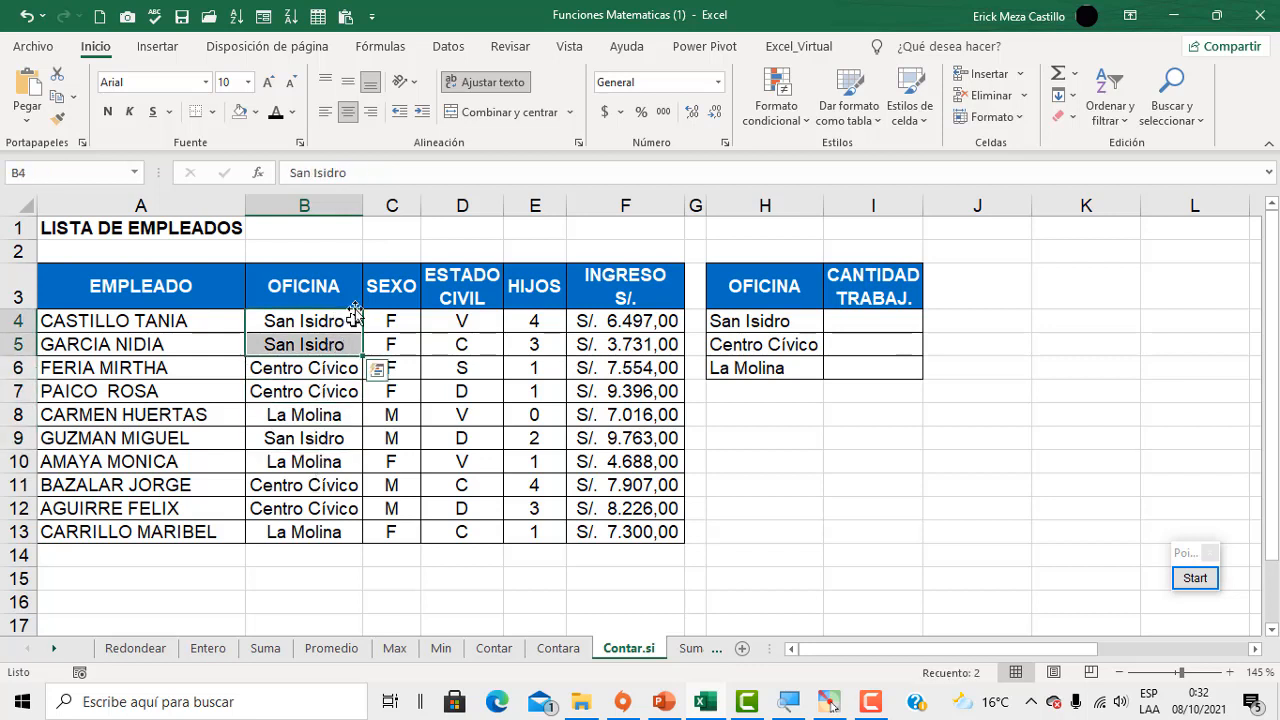
pyautogui.click(333, 443)
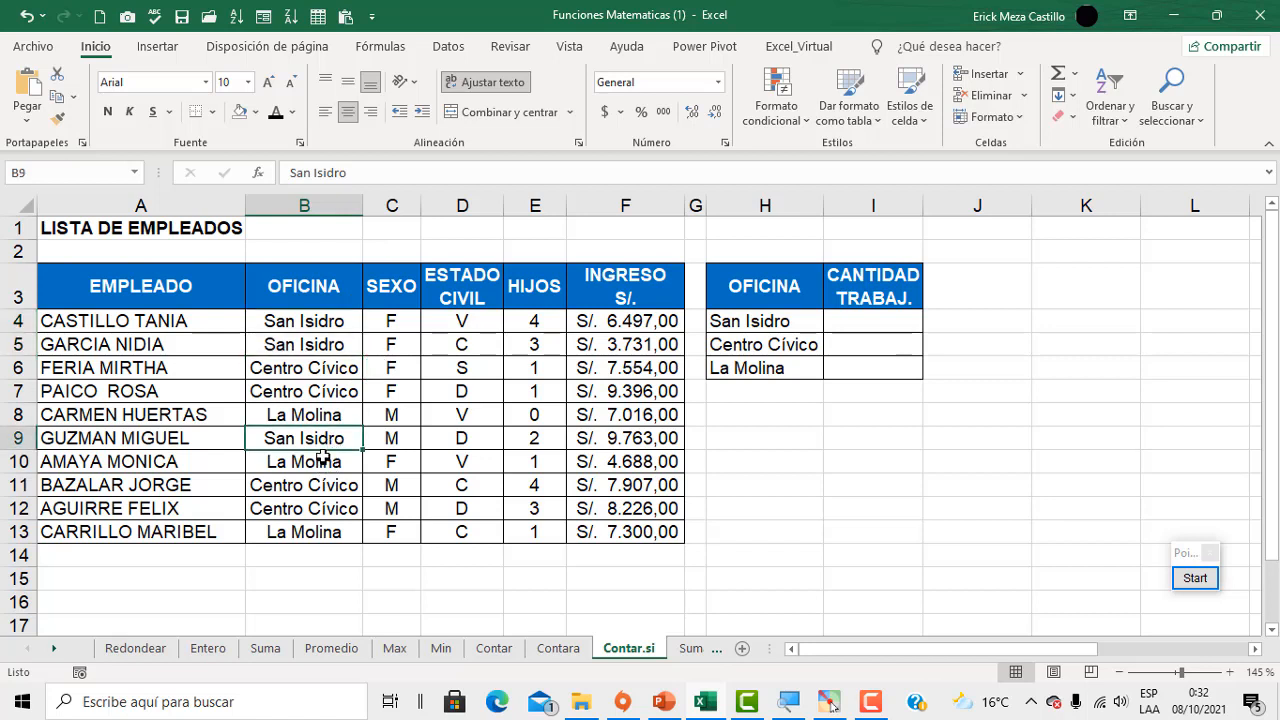
# Review the office names in H4:H6 as count criteria and select I4, San Isidro's worker count cell.
pyautogui.click(872, 328)
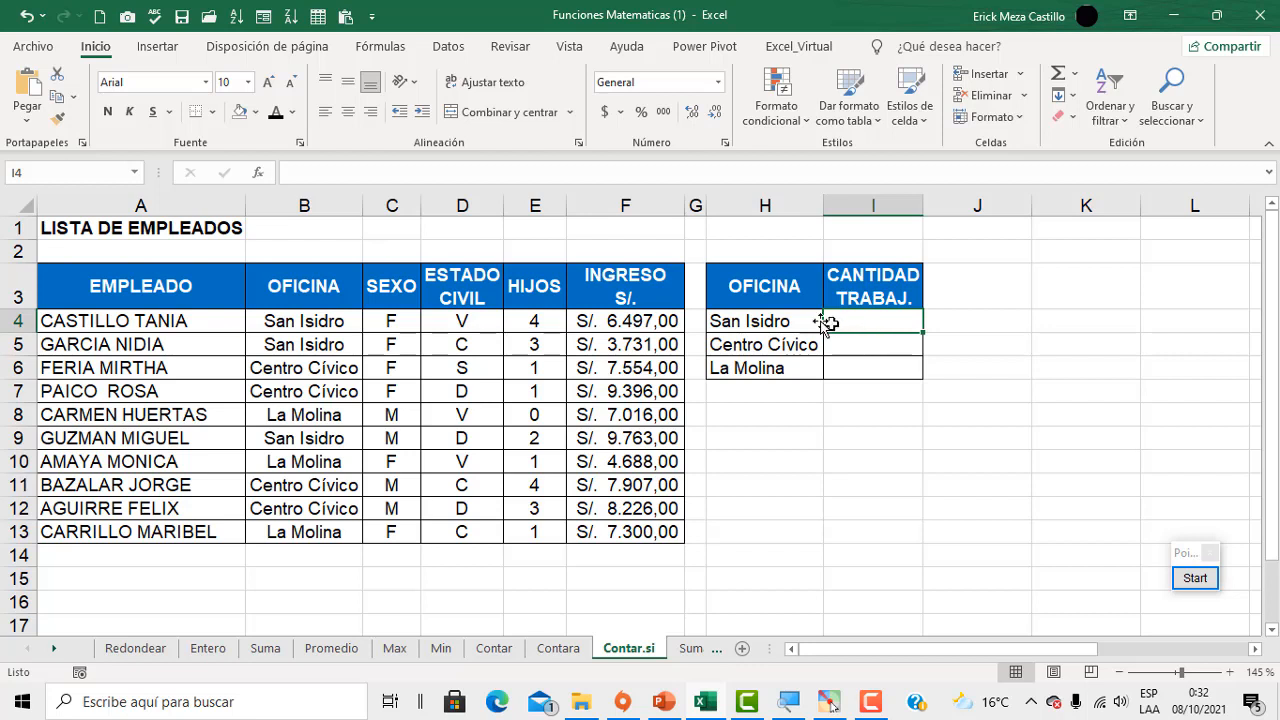
pyautogui.click(792, 321)
pyautogui.click(772, 344)
pyautogui.click(771, 365)
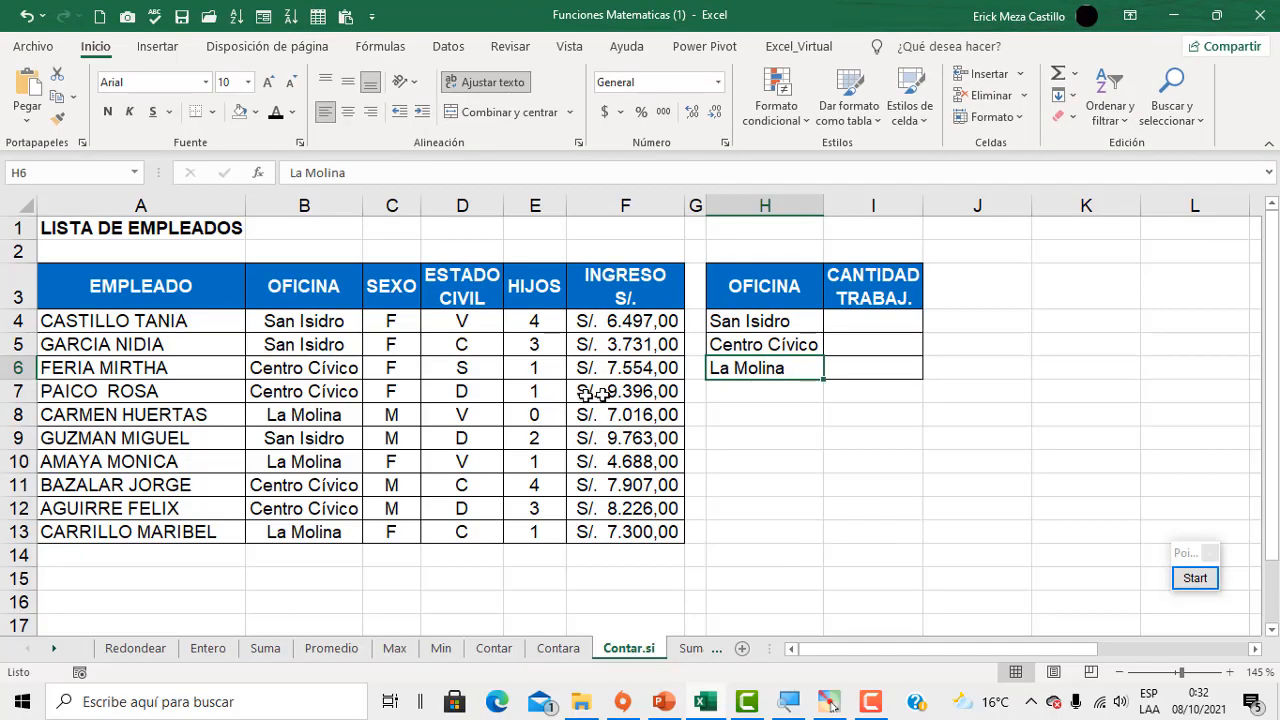
pyautogui.click(858, 321)
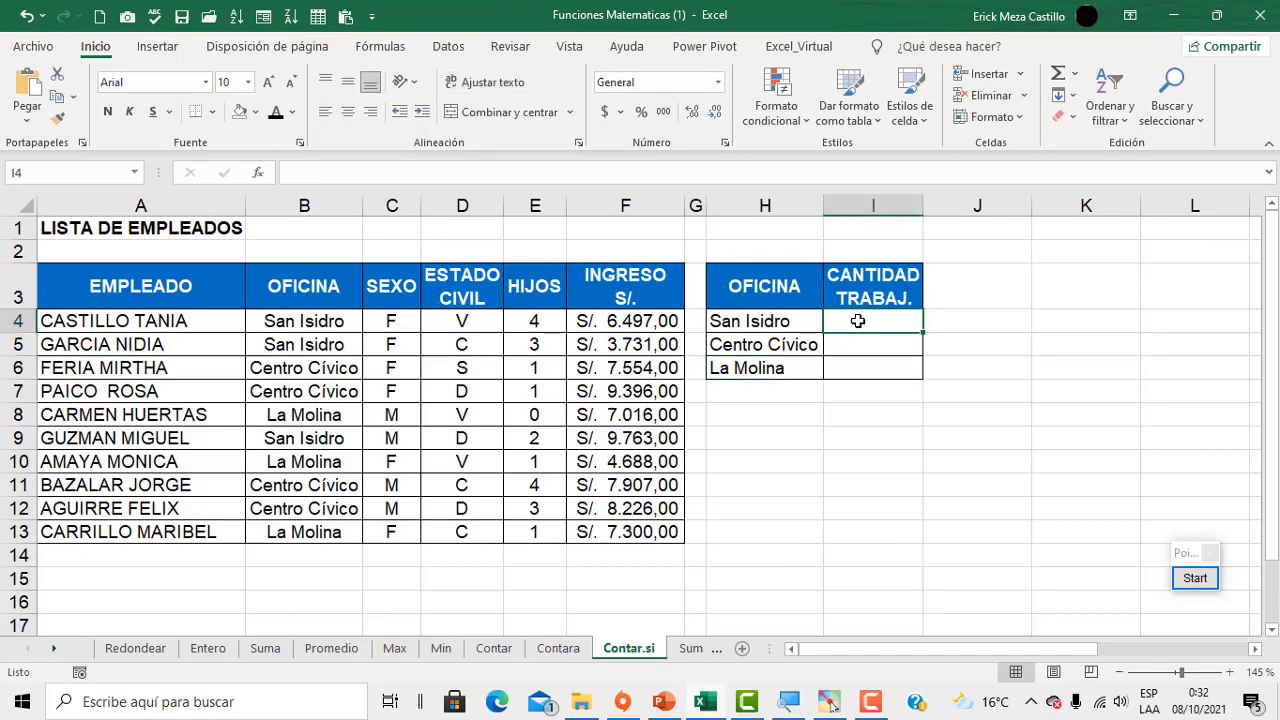
# Enter a CONTAR.SI formula in I4 that counts the offices in B4:B13 matching "San Isidro".
pyautogui.write('=con')
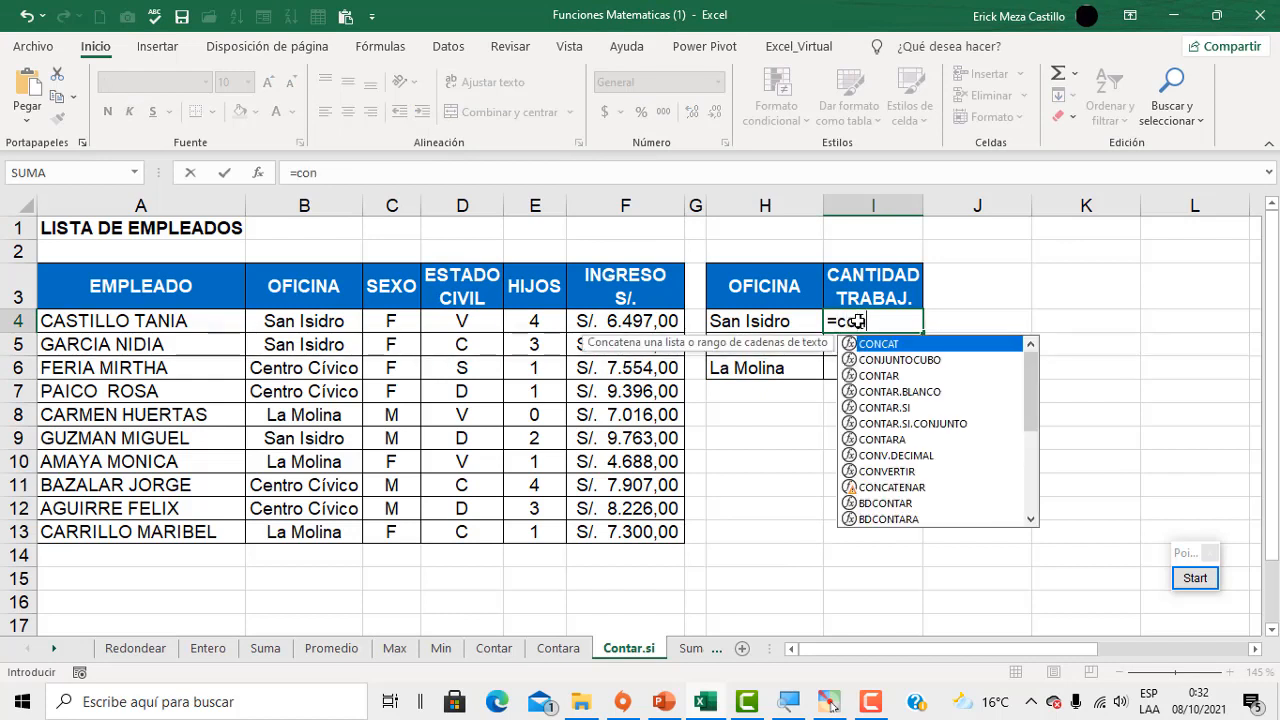
pyautogui.doubleClick(905, 408)
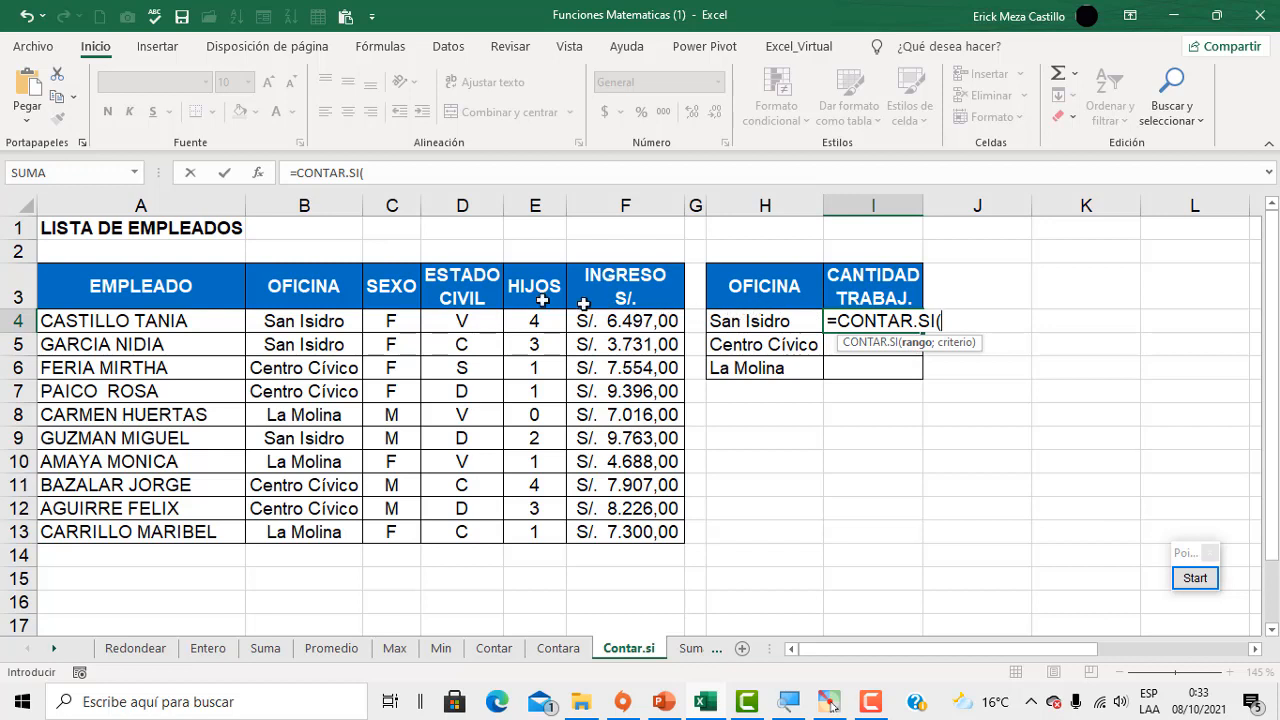
pyautogui.moveTo(350, 318); pyautogui.dragTo(326, 525)
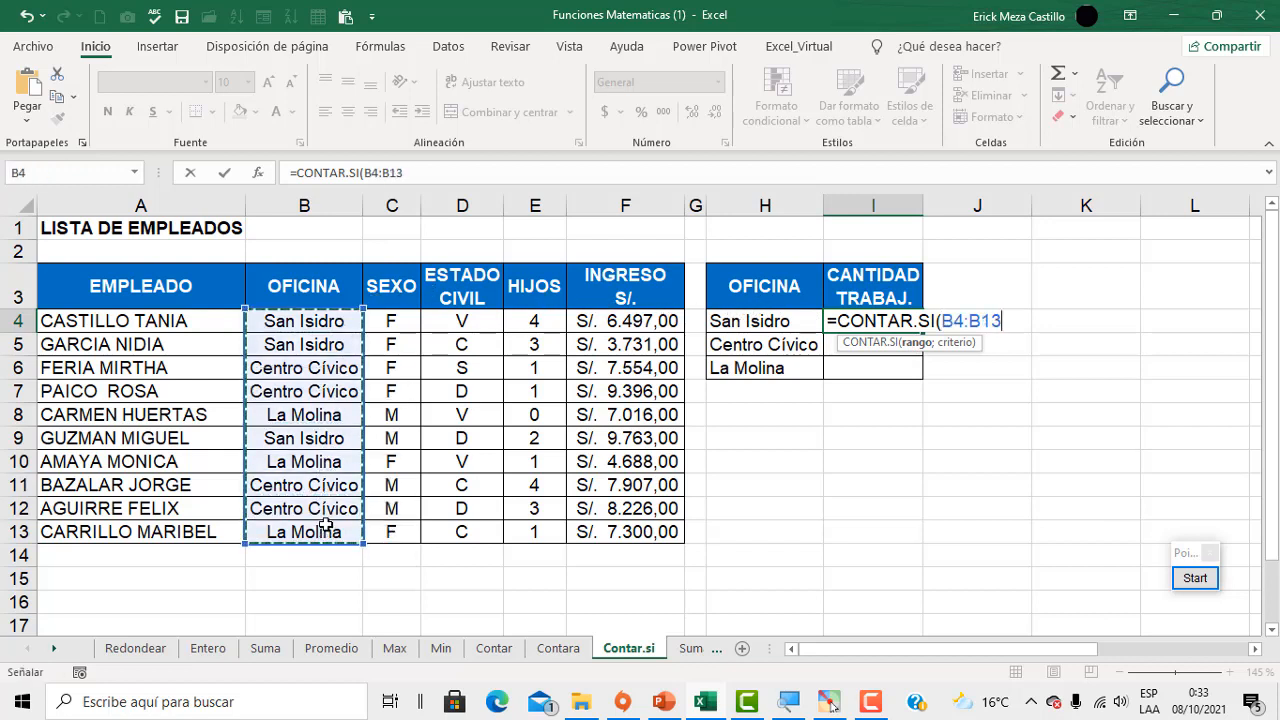
pyautogui.write(';')
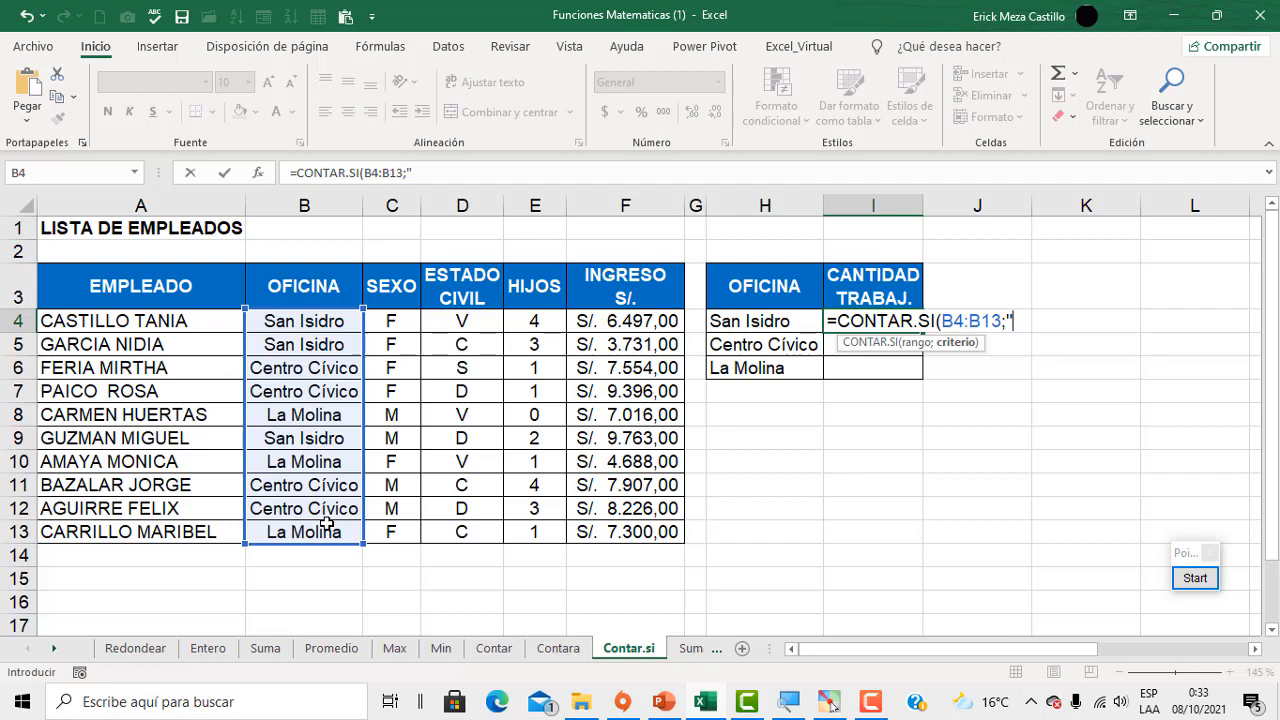
pyautogui.write('San Isidr')
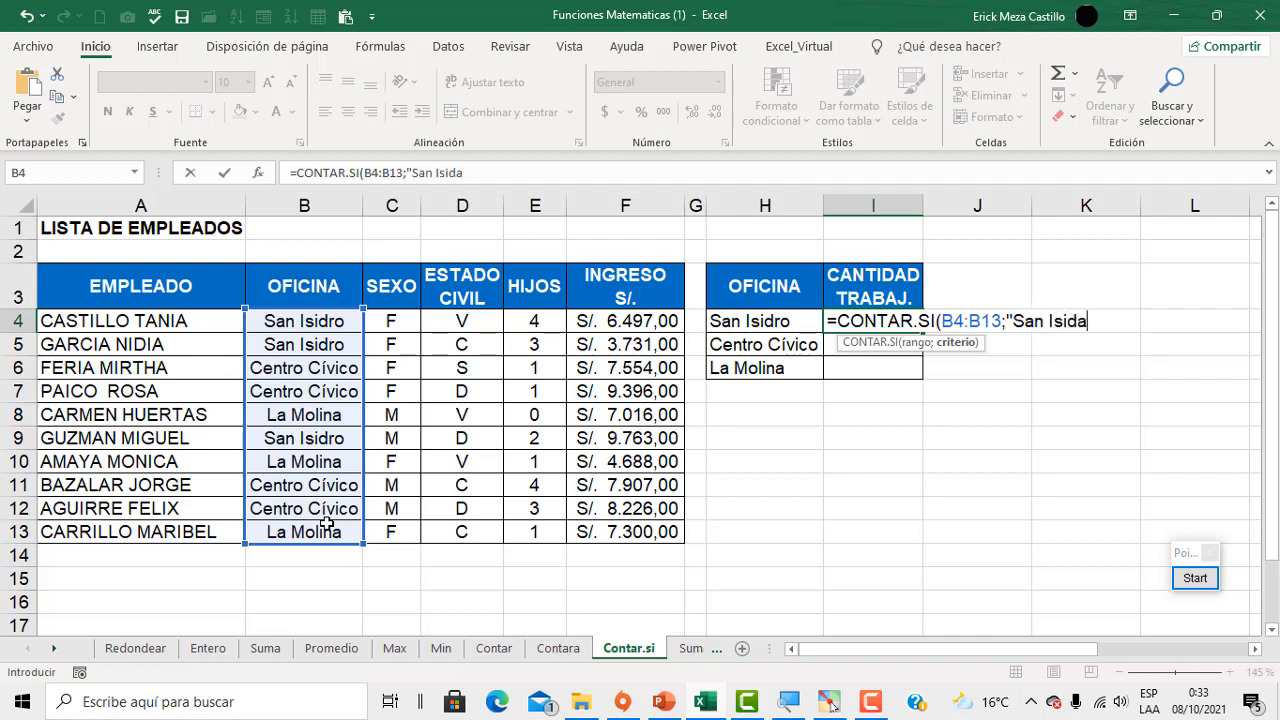
pyautogui.press('BackSpace')
pyautogui.press('BackSpace')
pyautogui.write('dro"')
pyautogui.press('Return')
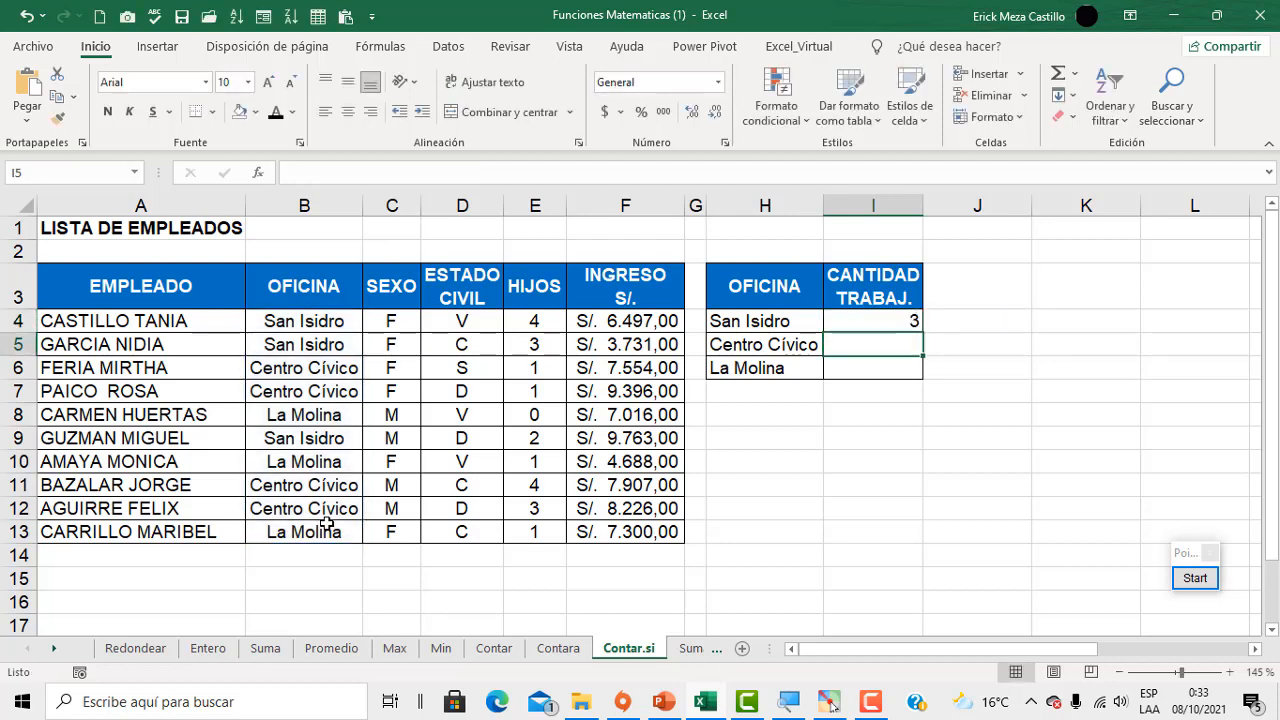
# Try the misspelled criterion "San Isidra" in the CONTAR.SI formula in I4.
pyautogui.doubleClick(866, 322)
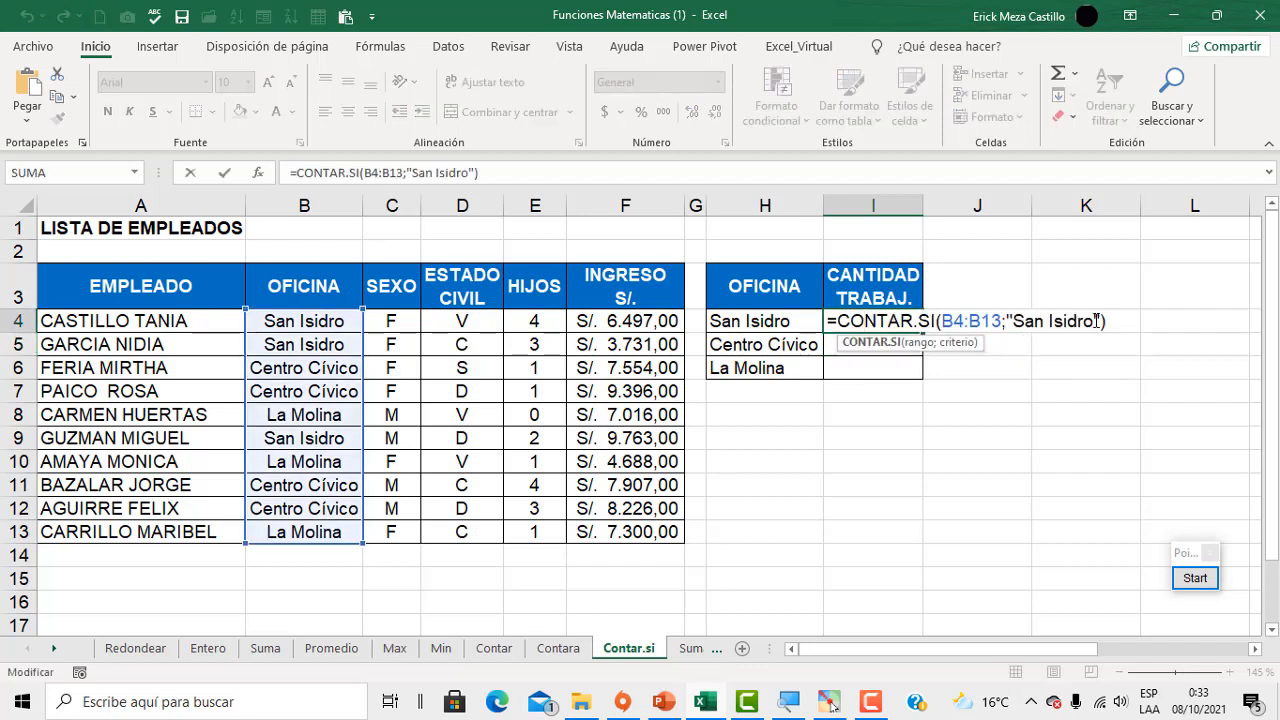
pyautogui.moveTo(1096, 320); pyautogui.dragTo(1012, 320)
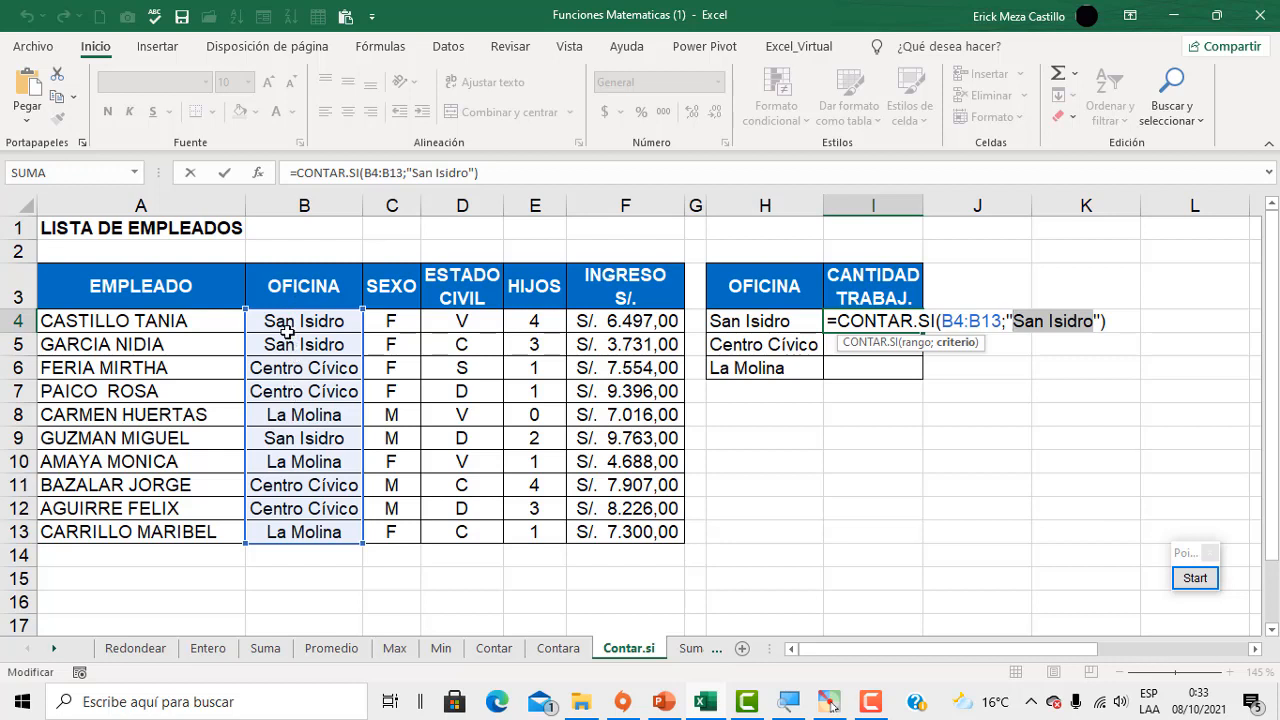
pyautogui.click(1097, 320)
pyautogui.press('BackSpace')
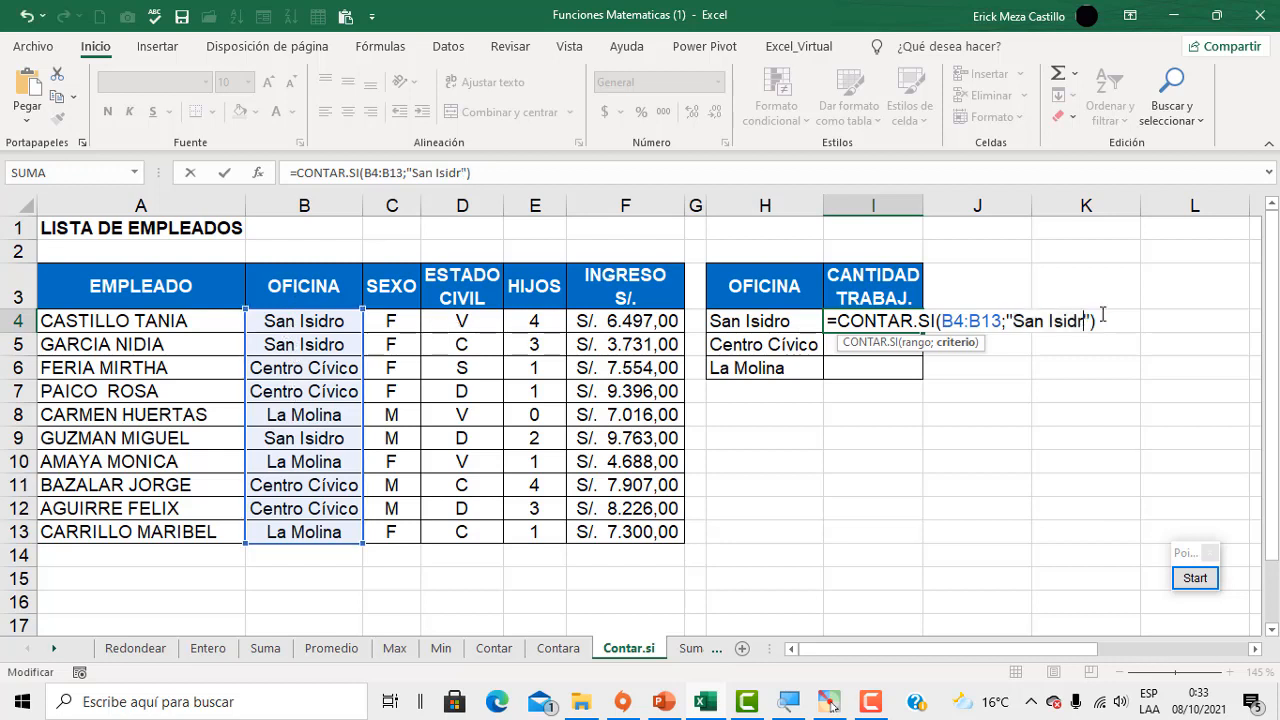
pyautogui.write('a')
pyautogui.press('Return')
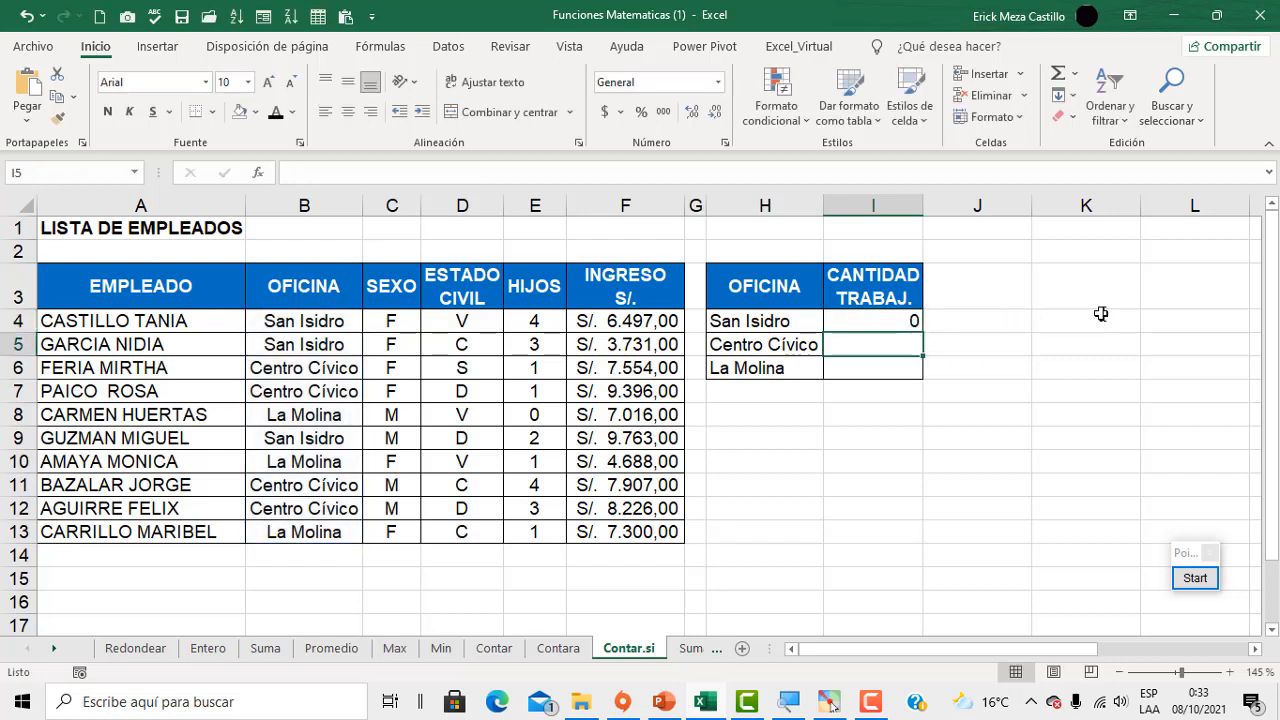
# Correct the criterion of the CONTAR.SI formula in I4 to "San Isidro".
pyautogui.click(908, 321)
pyautogui.doubleClick(908, 321)
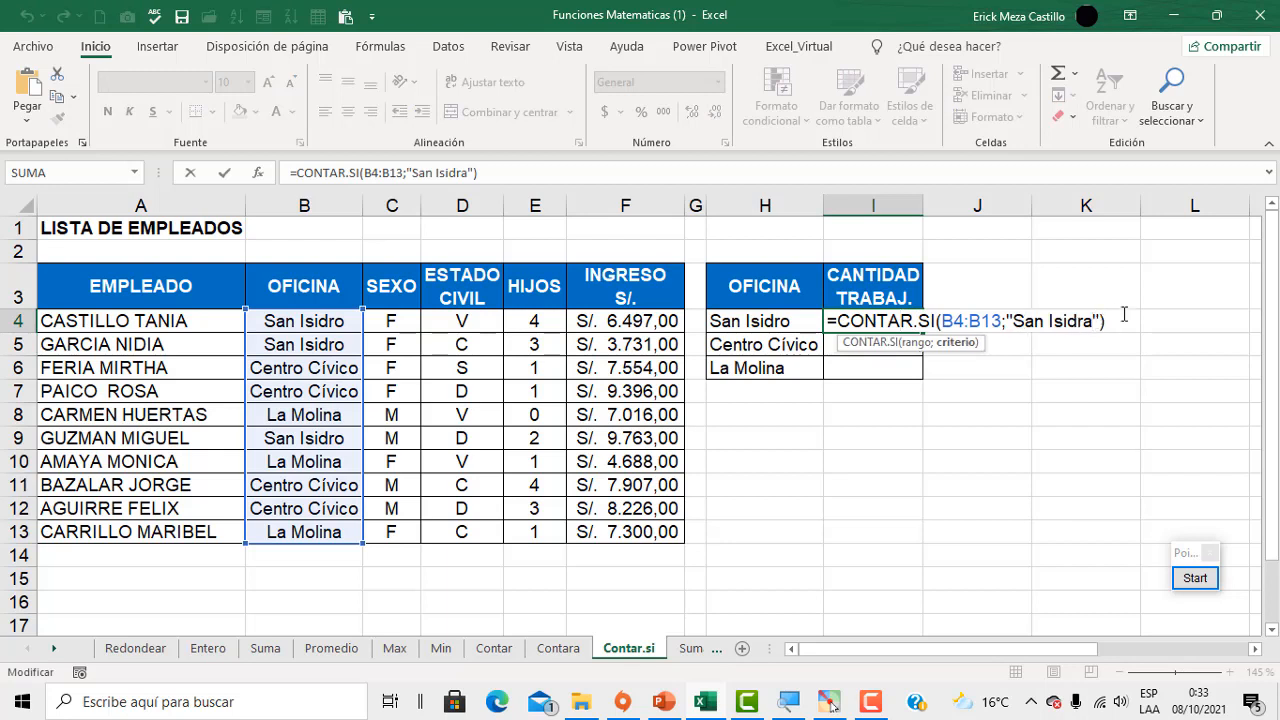
pyautogui.press('BackSpace')
pyautogui.write('o')
pyautogui.press('Return')
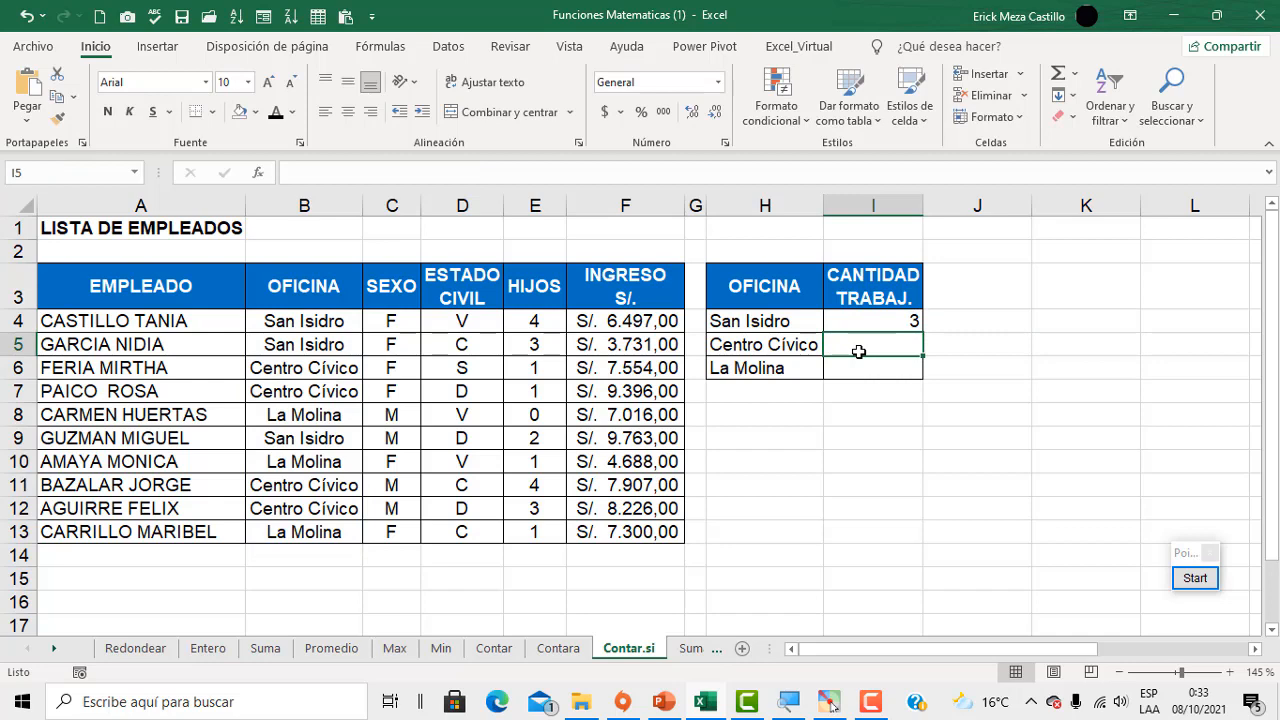
# Enter a CONTAR.SI formula in I5 that counts the offices in B4:B13 matching "Centro Cívico".
pyautogui.write('=conta')
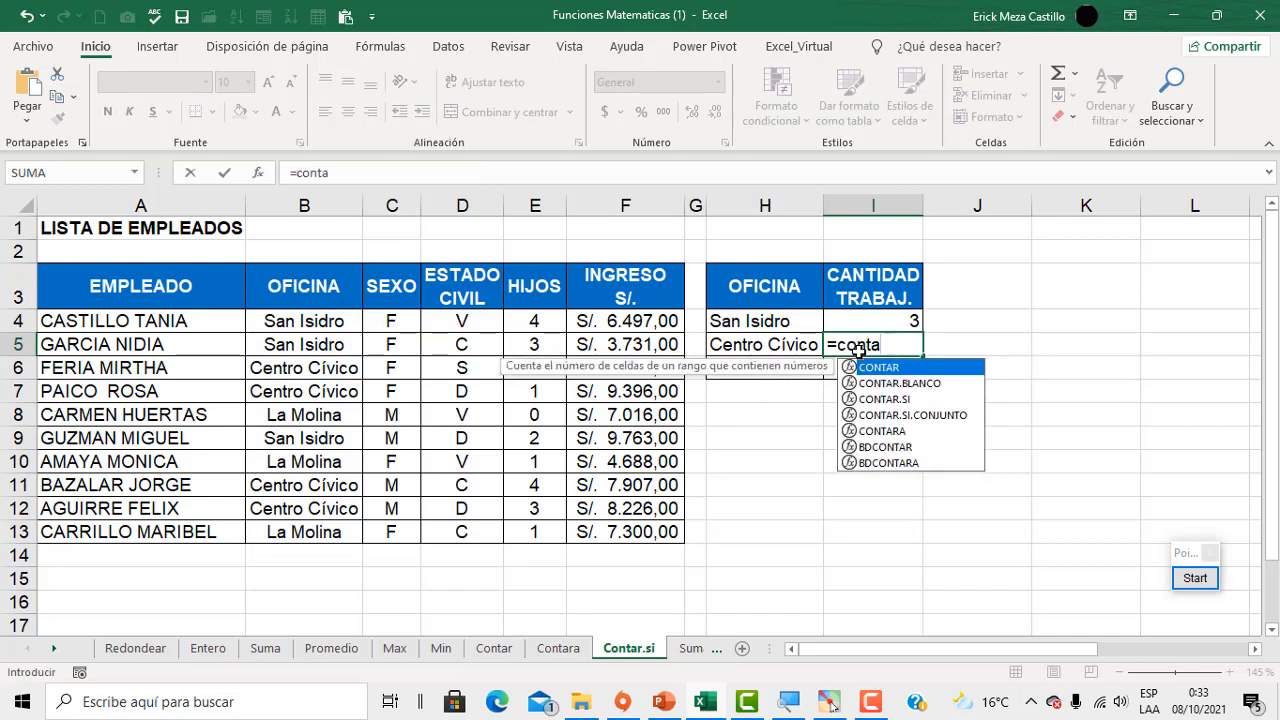
pyautogui.doubleClick(890, 399)
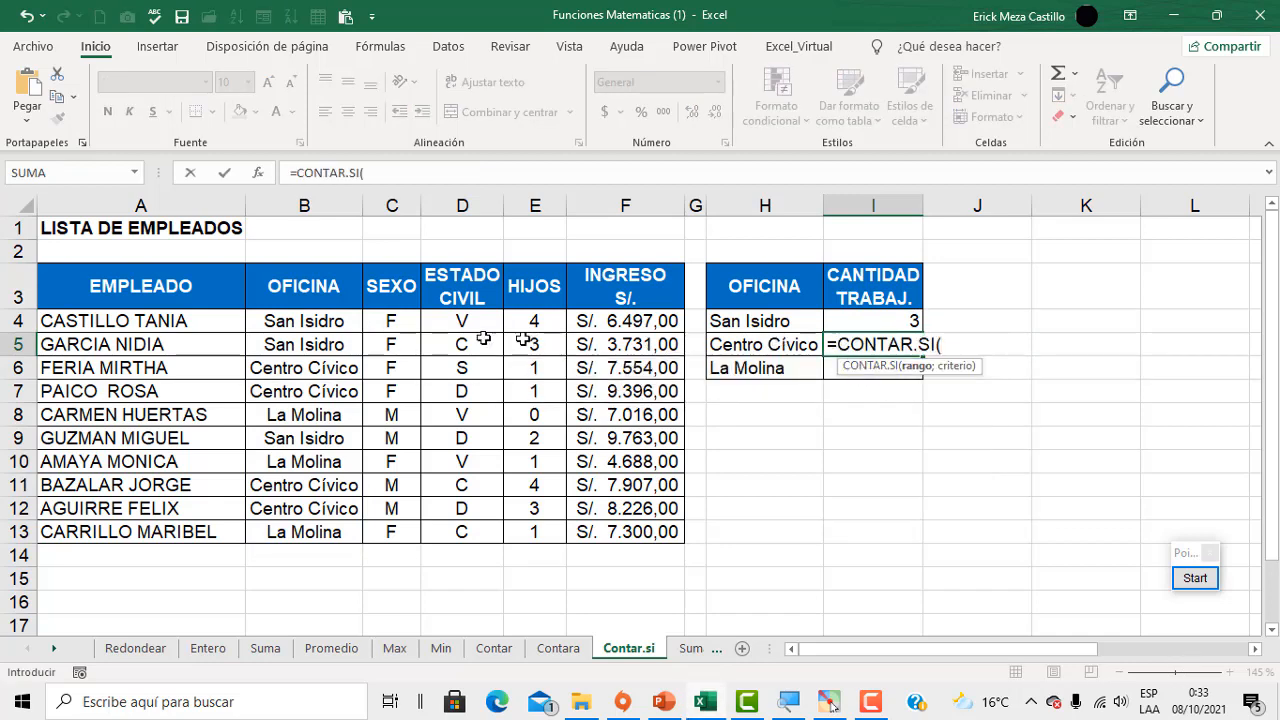
pyautogui.moveTo(331, 320); pyautogui.dragTo(337, 531)
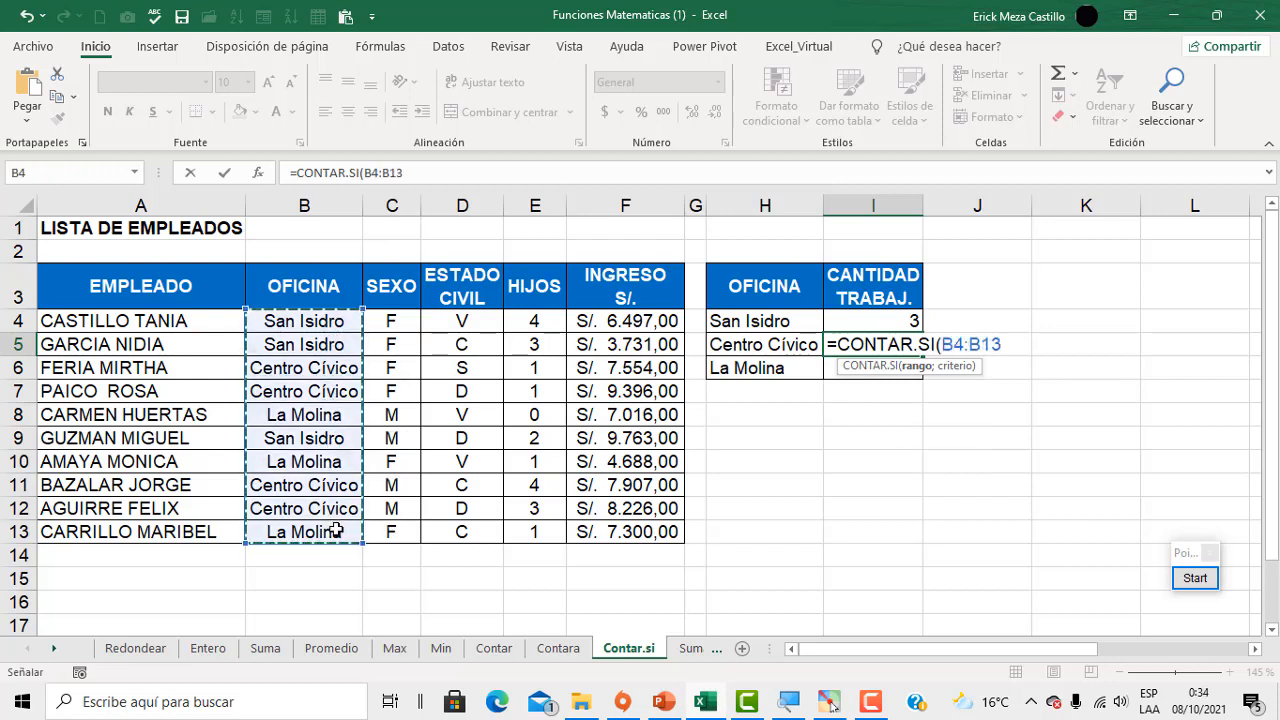
pyautogui.write(';"')
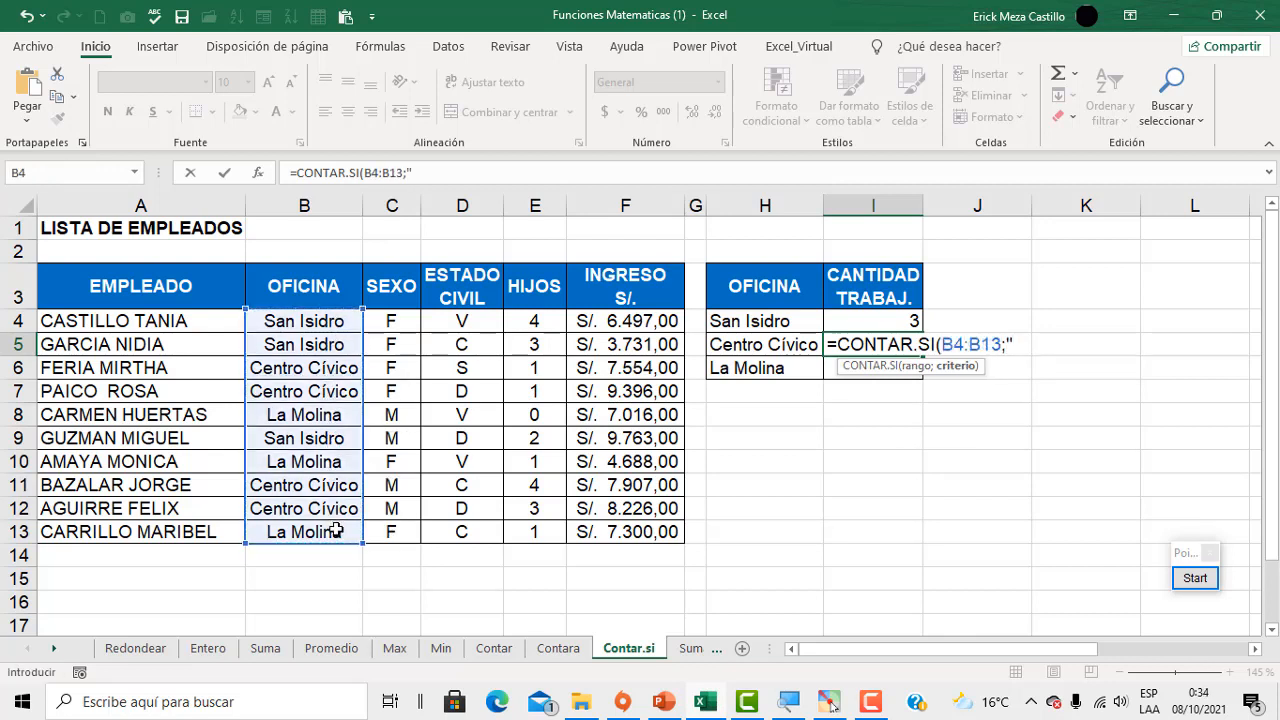
pyautogui.write('Centro Cí')
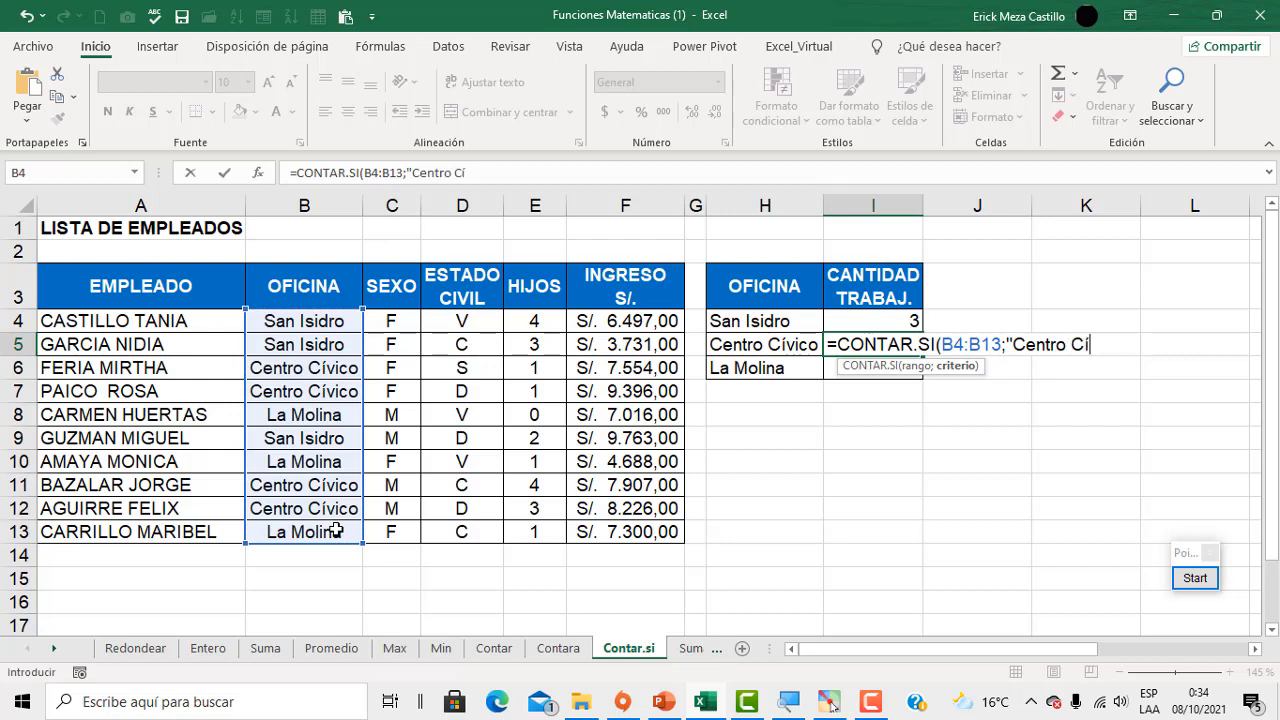
pyautogui.write('vico"')
pyautogui.press('Return')
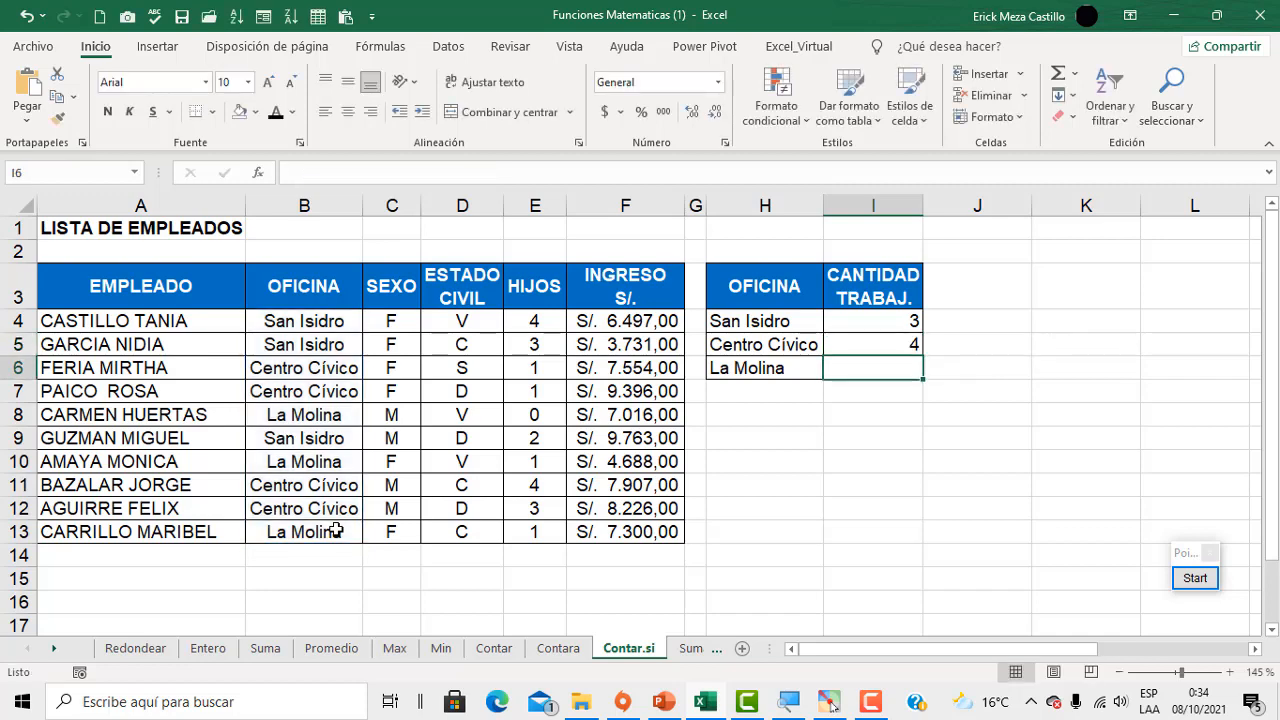
# Enter the formula =CONTAR.SI(B4:B13;"La Molina") in I6 to count La Molina's workers.
pyautogui.write('=con')
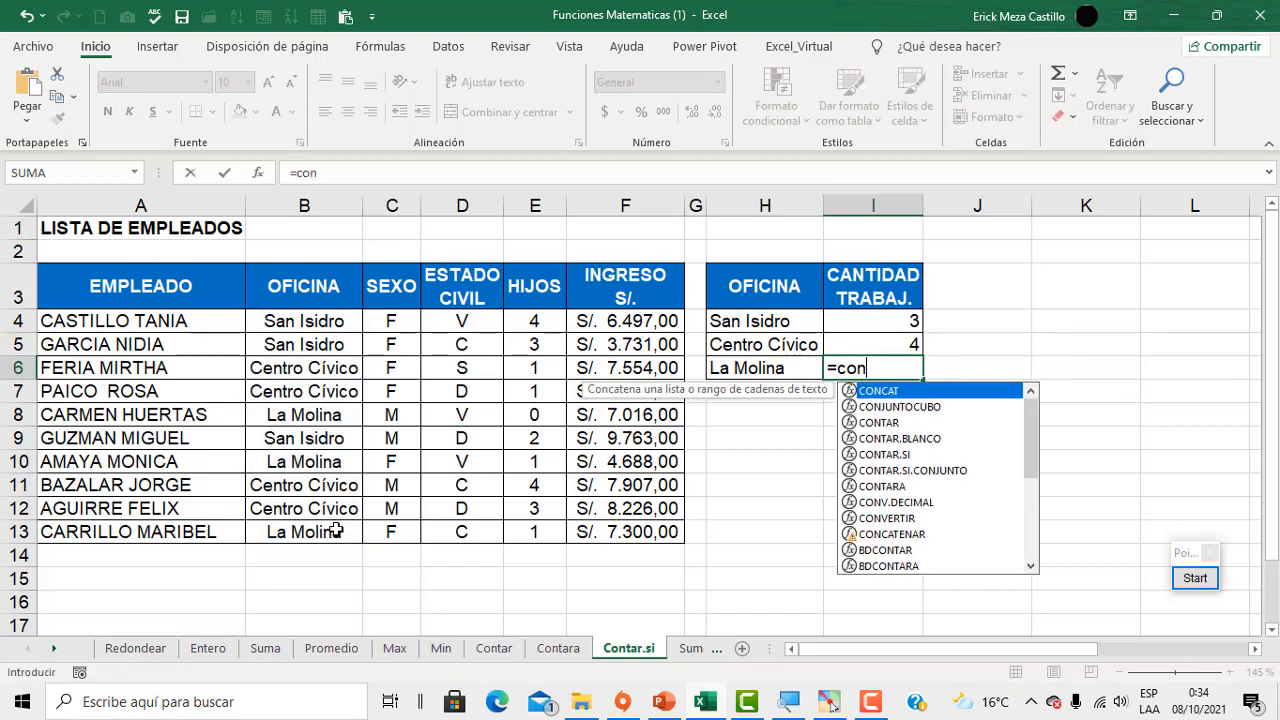
pyautogui.write('ta')
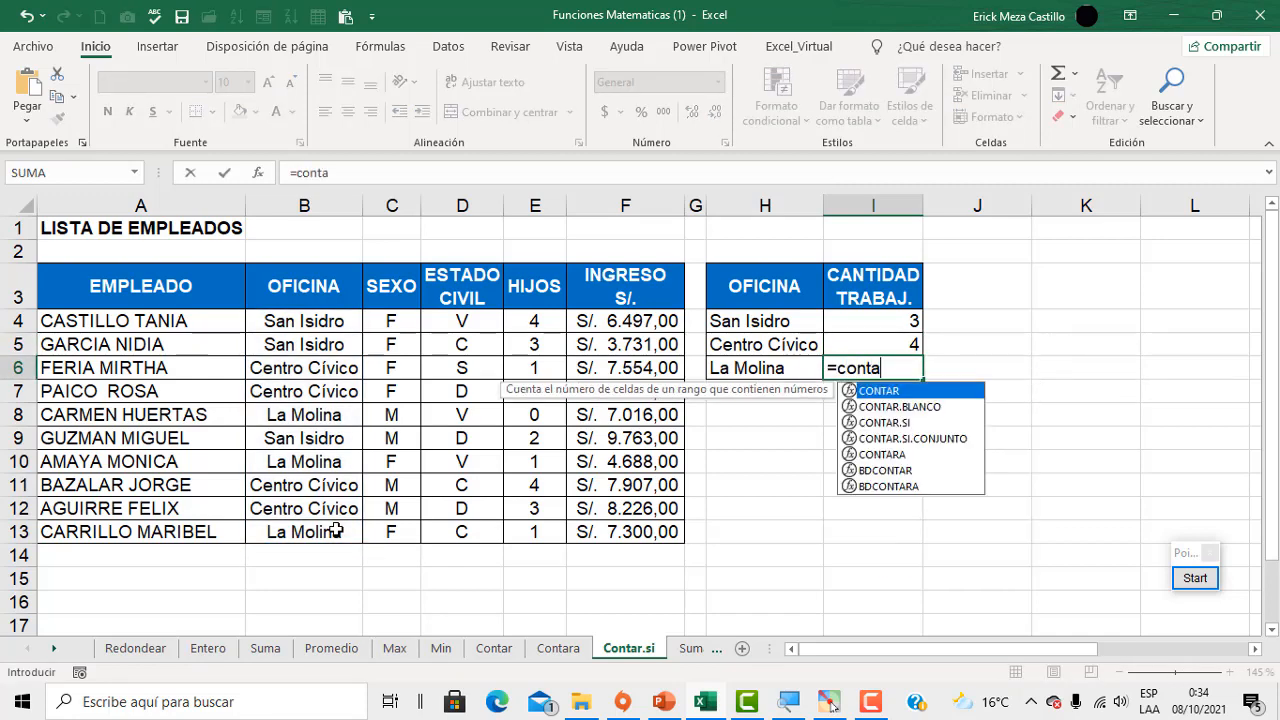
pyautogui.doubleClick(911, 424)
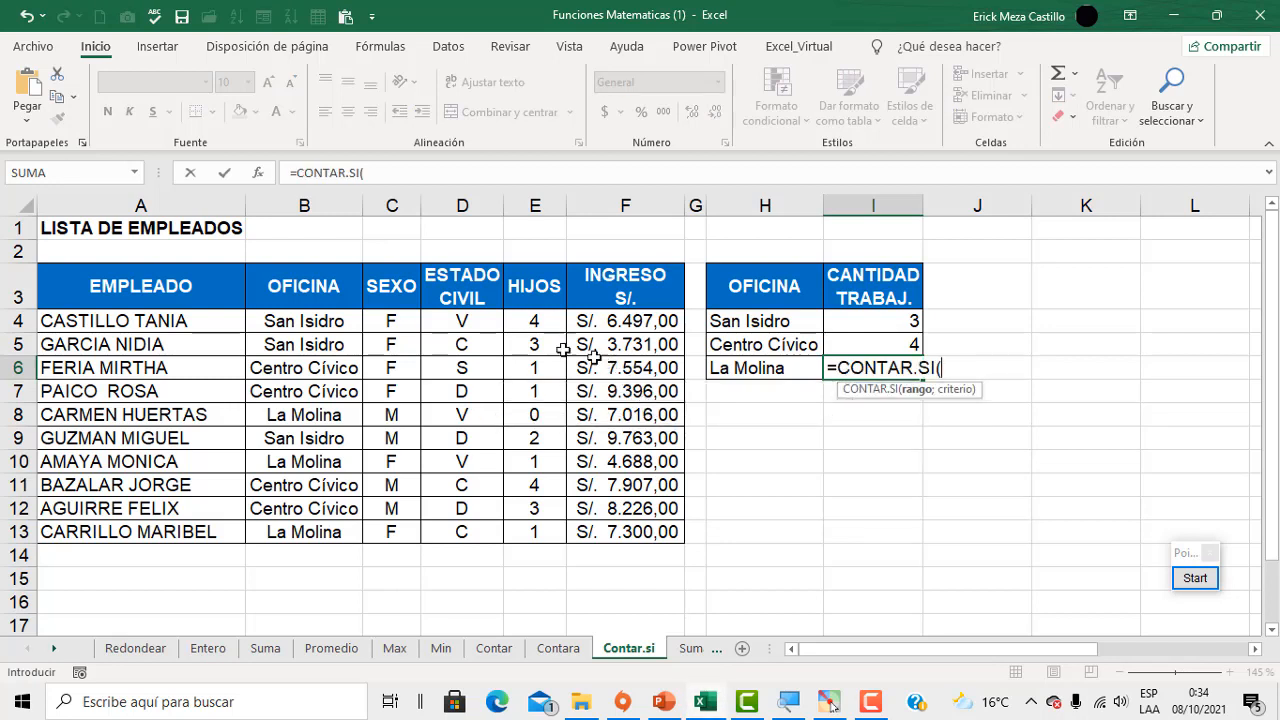
pyautogui.moveTo(350, 320); pyautogui.dragTo(328, 534)
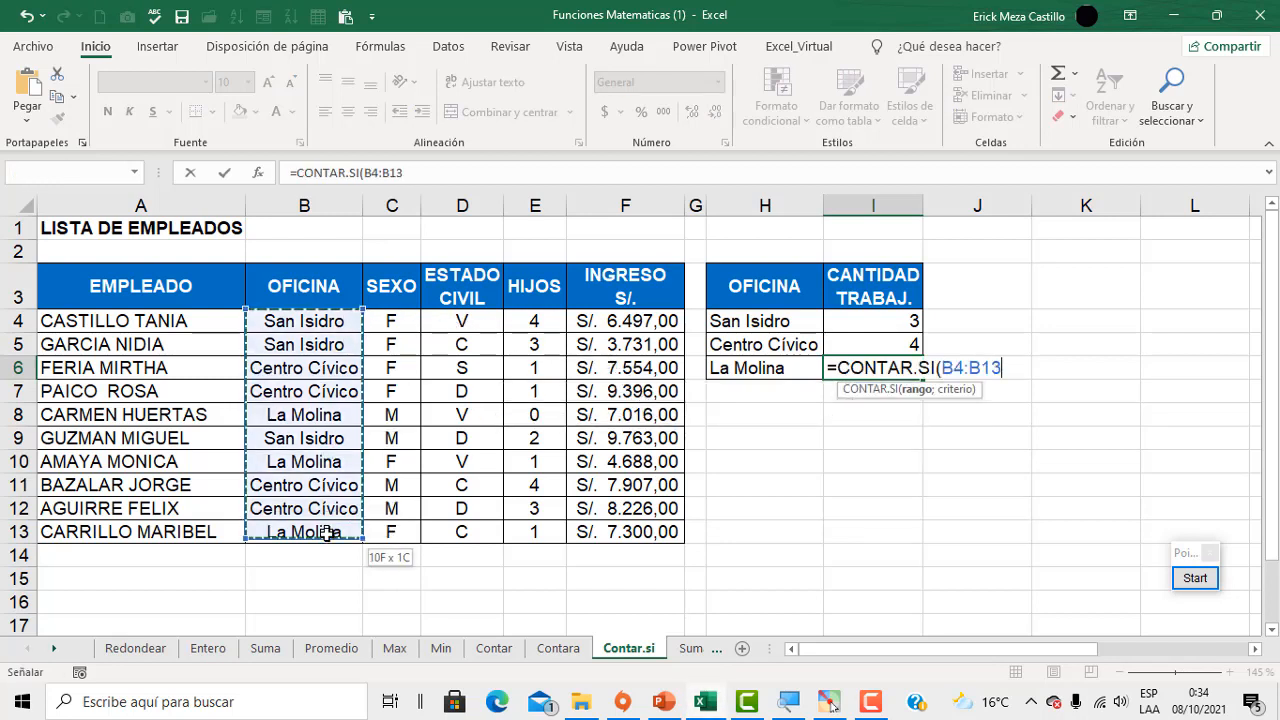
pyautogui.write(';')
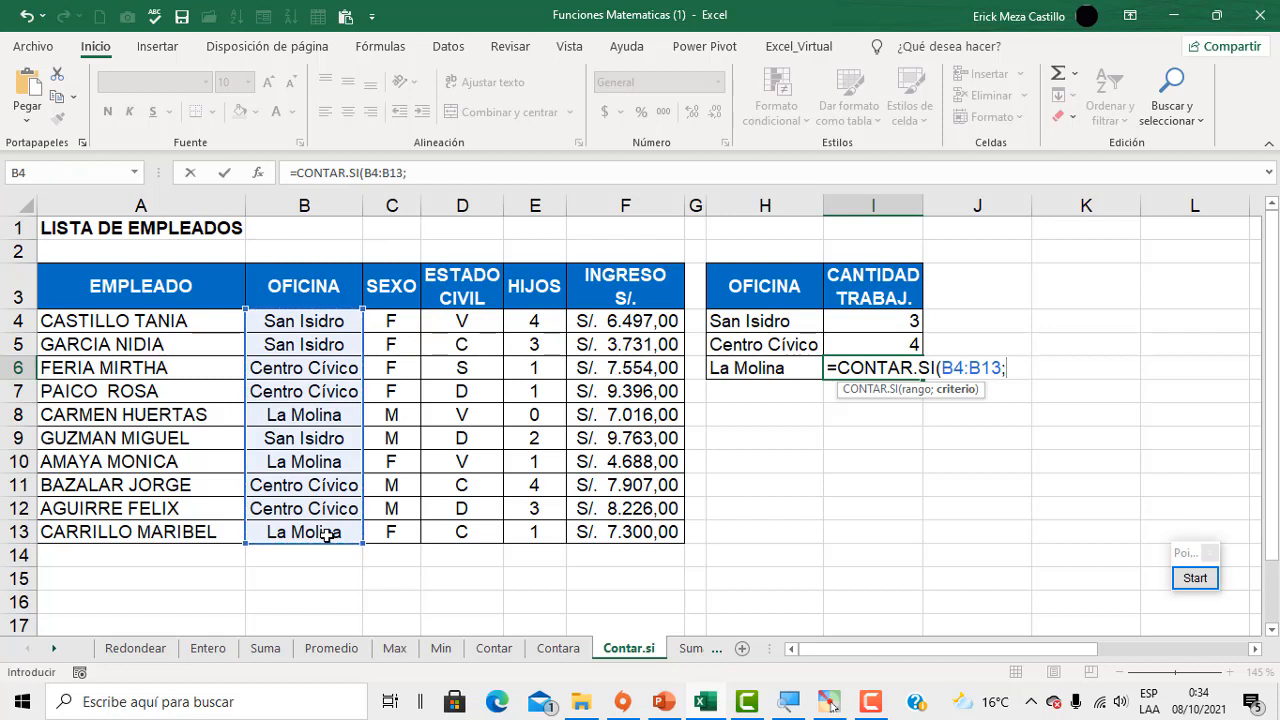
pyautogui.write('"La Molina')
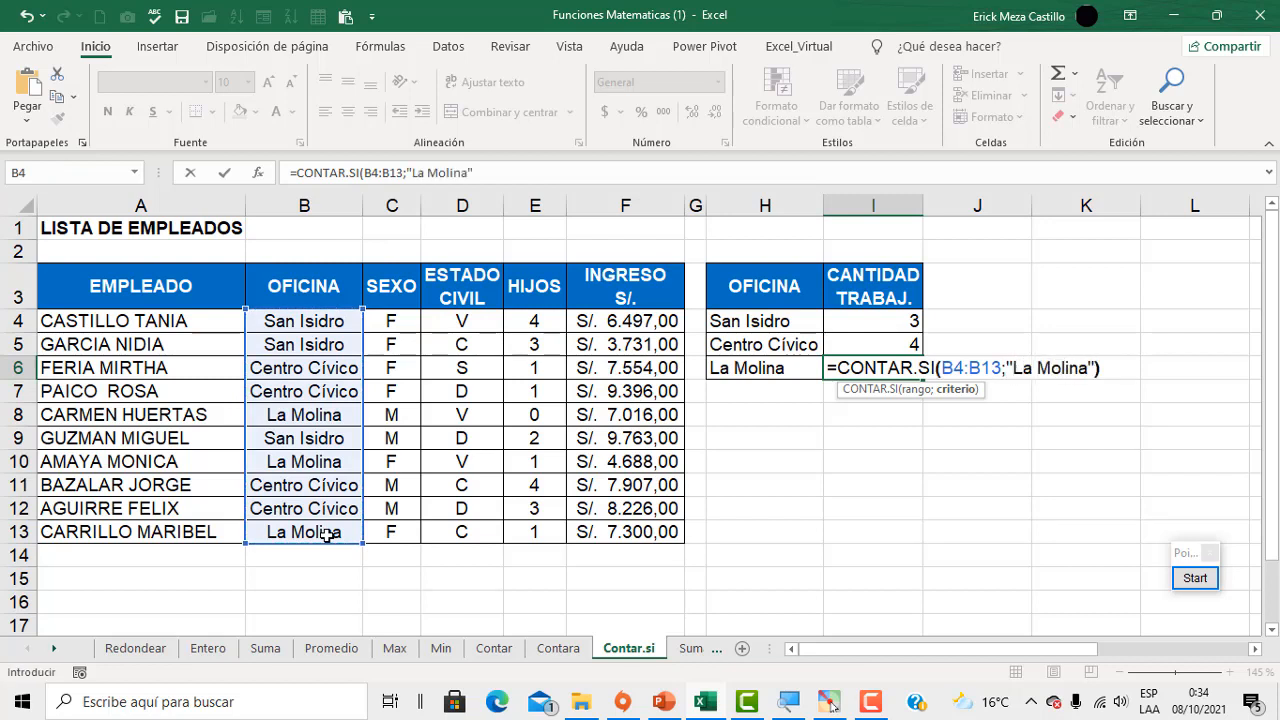
pyautogui.write('")')
pyautogui.press('Return')
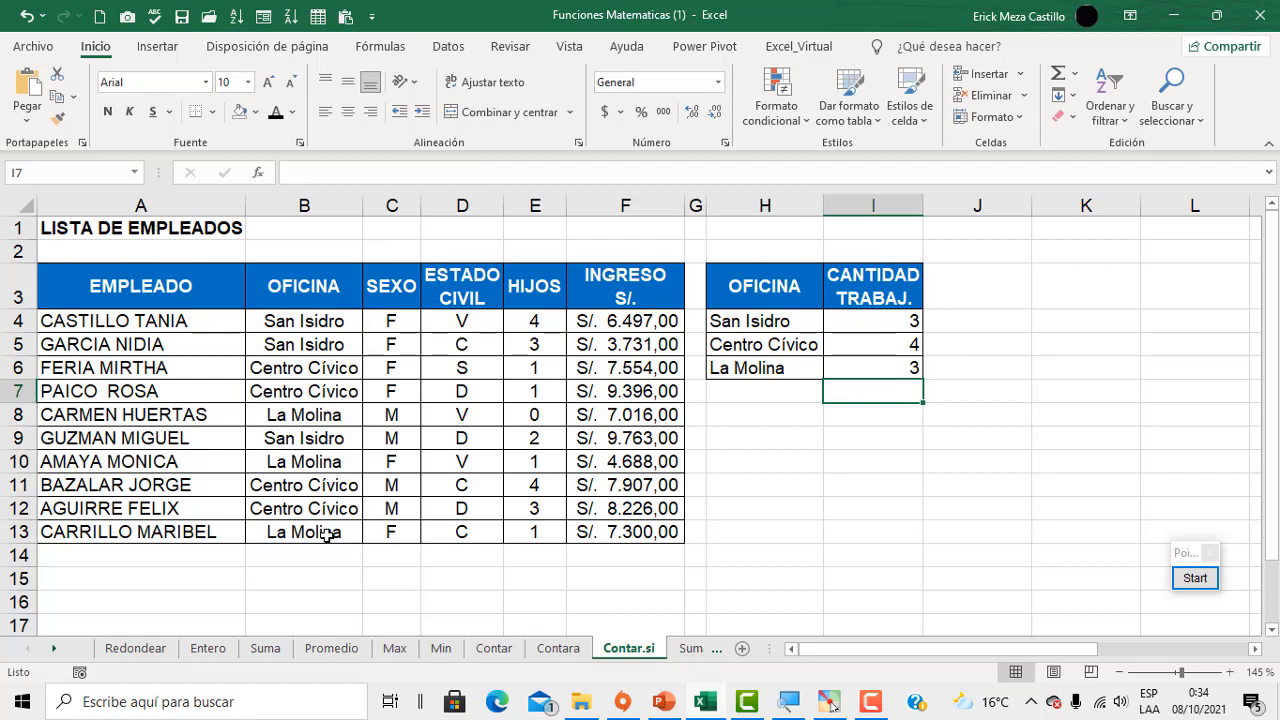
# Review the range and criterion of the La Molina count formula in I6 without editing it.
pyautogui.click(836, 371)
pyautogui.doubleClick(838, 370)
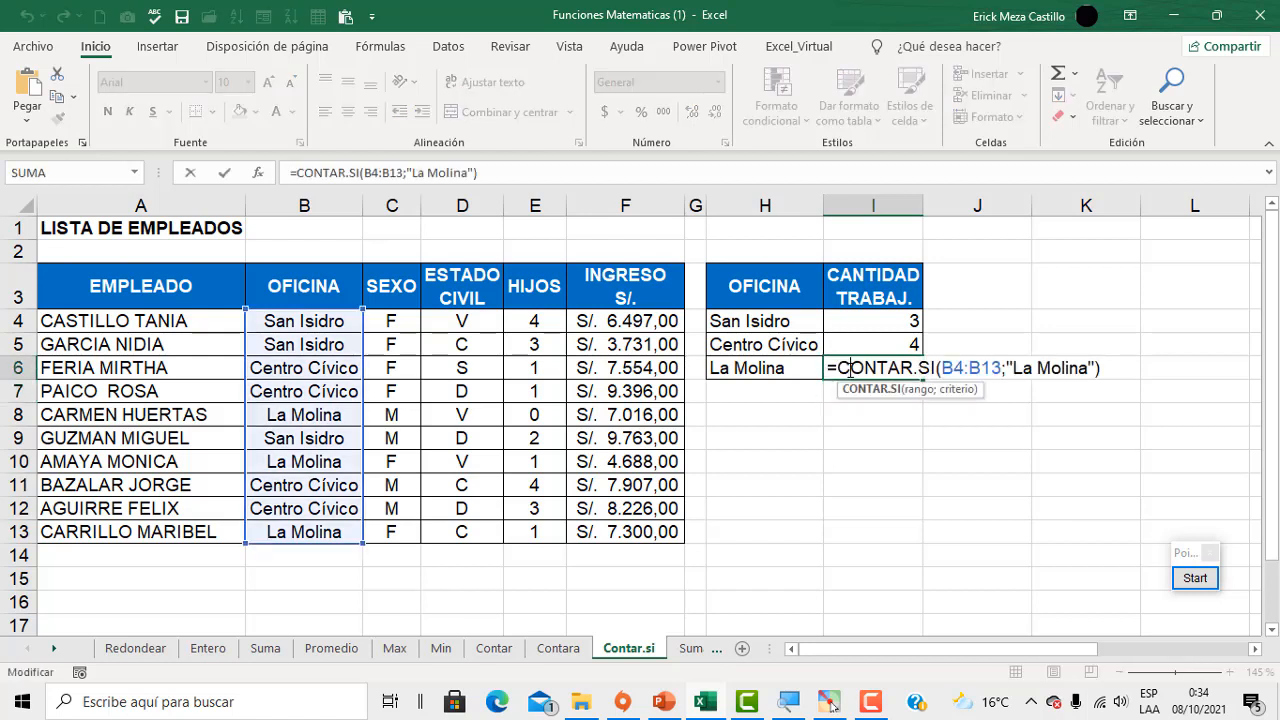
pyautogui.press('Escape')
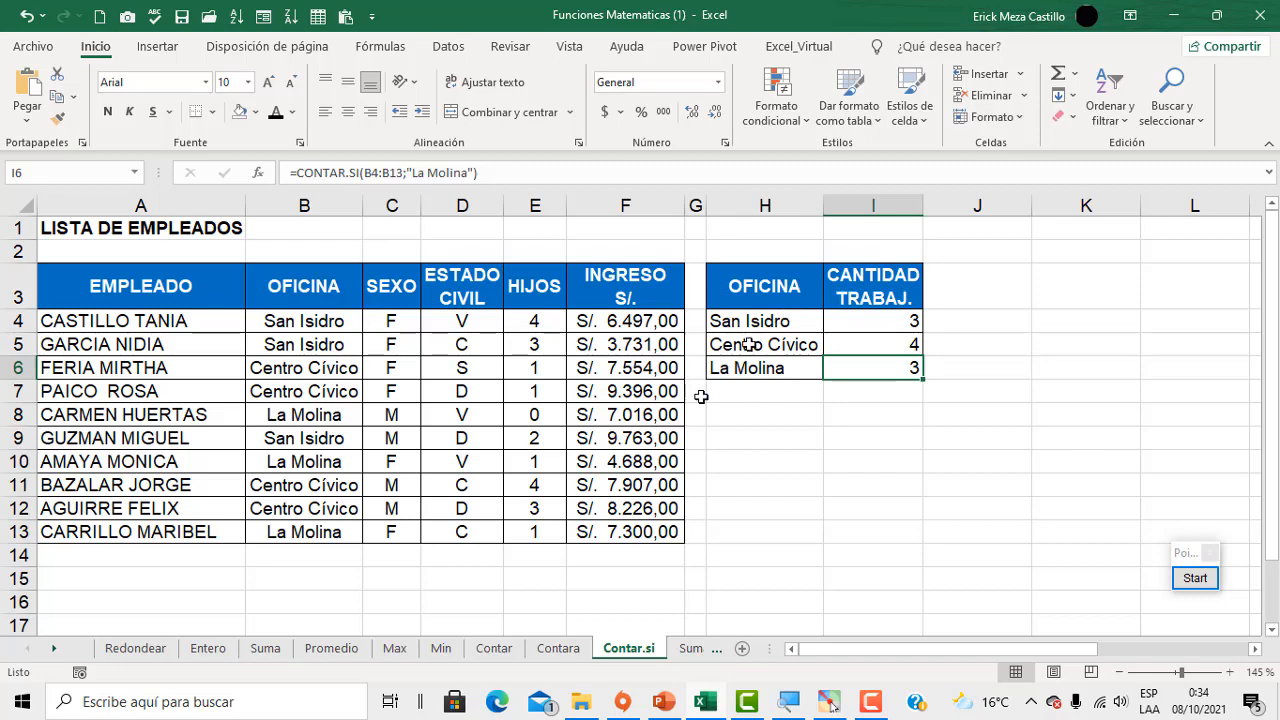
# Open the Sumar.si sheet and select I4, the SUMA INGRESO cell for SEXO F.
pyautogui.click(688, 650)
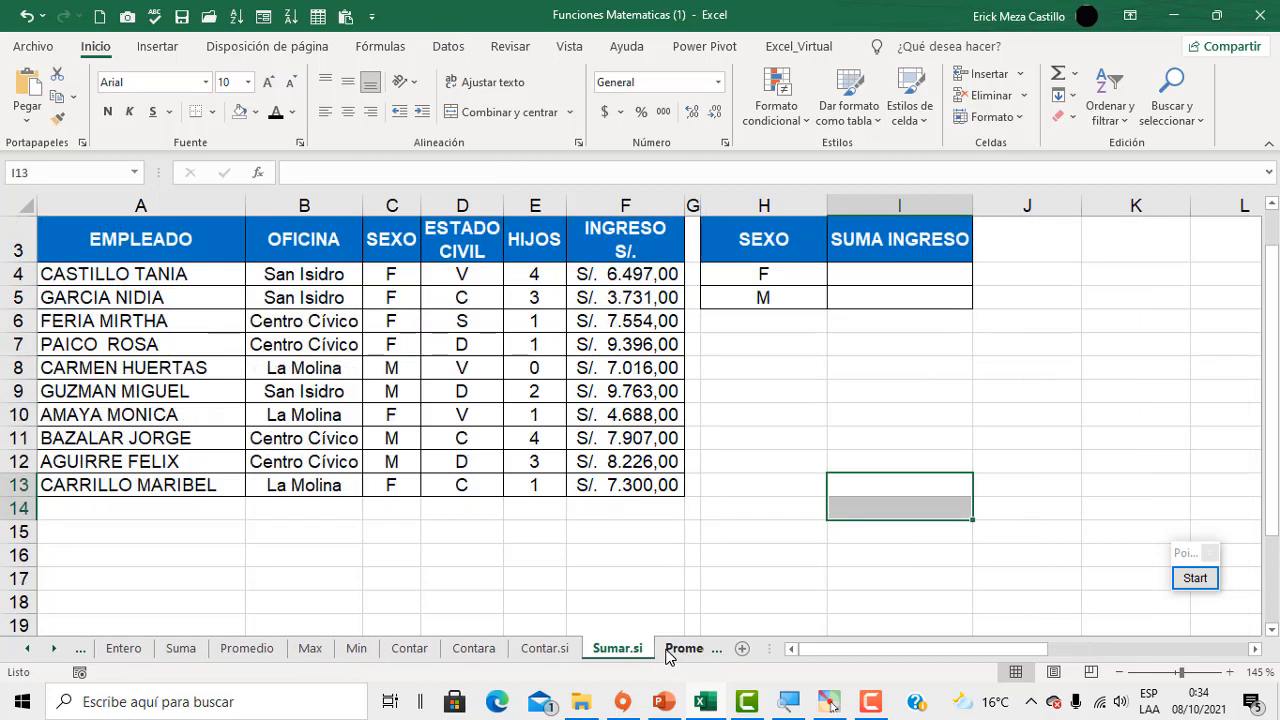
pyautogui.click(684, 652)
pyautogui.click(570, 655)
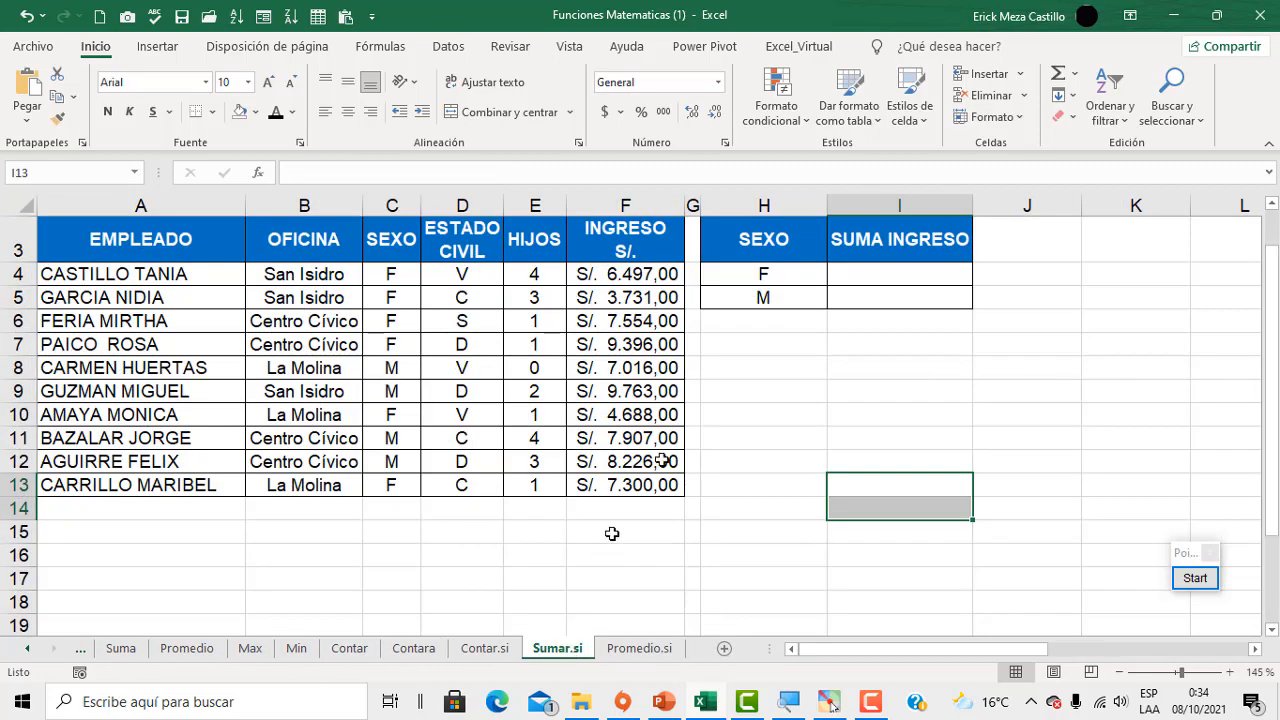
pyautogui.click(860, 280)
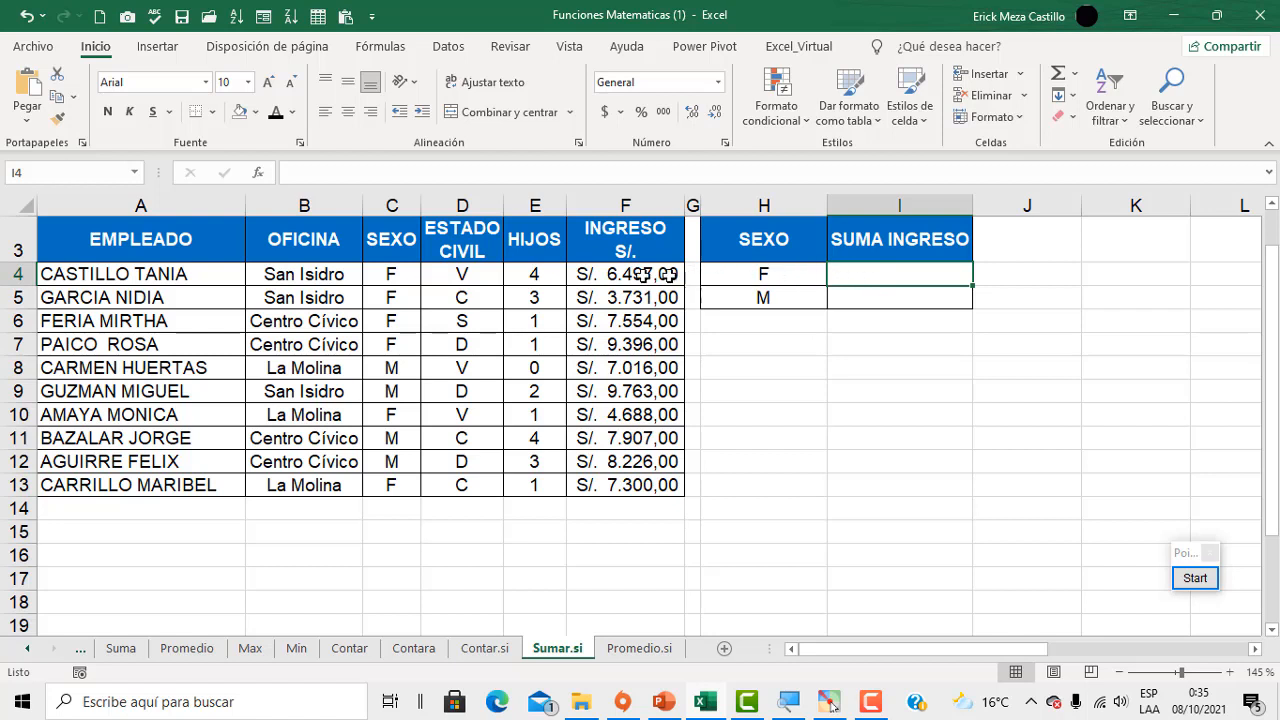
# Compare the INGRESO amounts in column F with the F criterion in H4 and the SEXO codes in column C, ending on I4.
pyautogui.moveTo(651, 277); pyautogui.dragTo(662, 485)
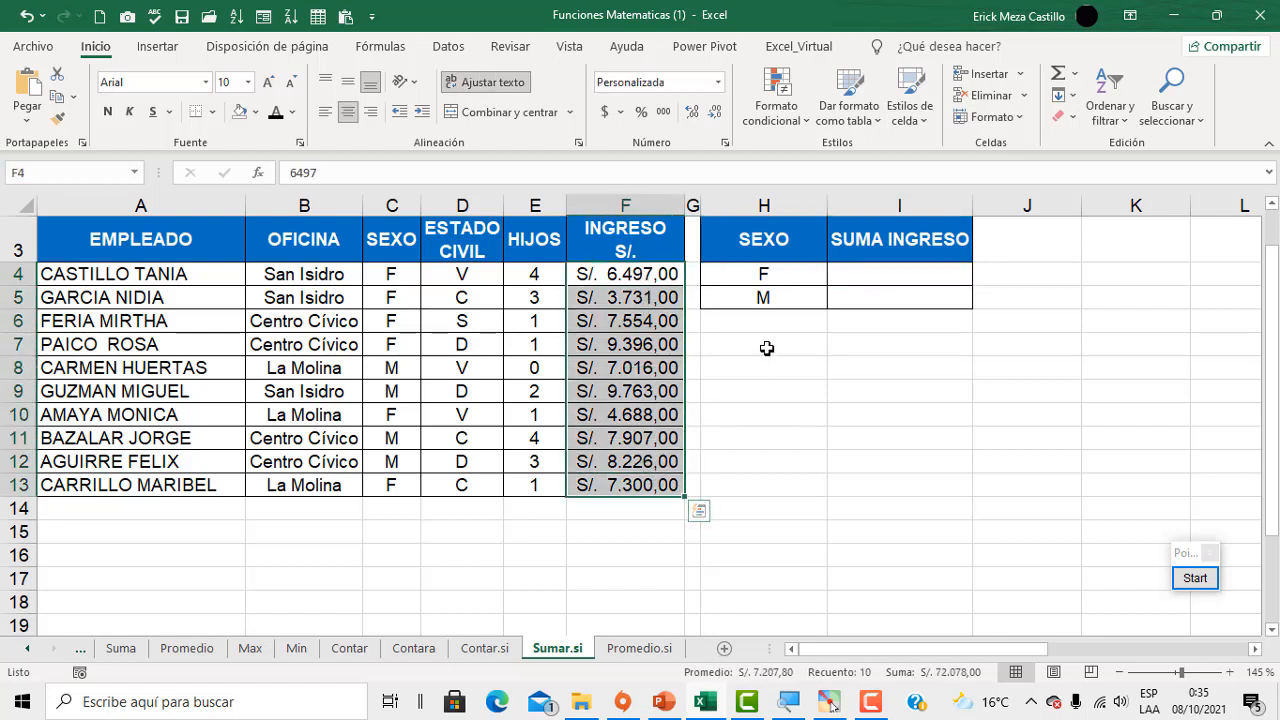
pyautogui.click(768, 272)
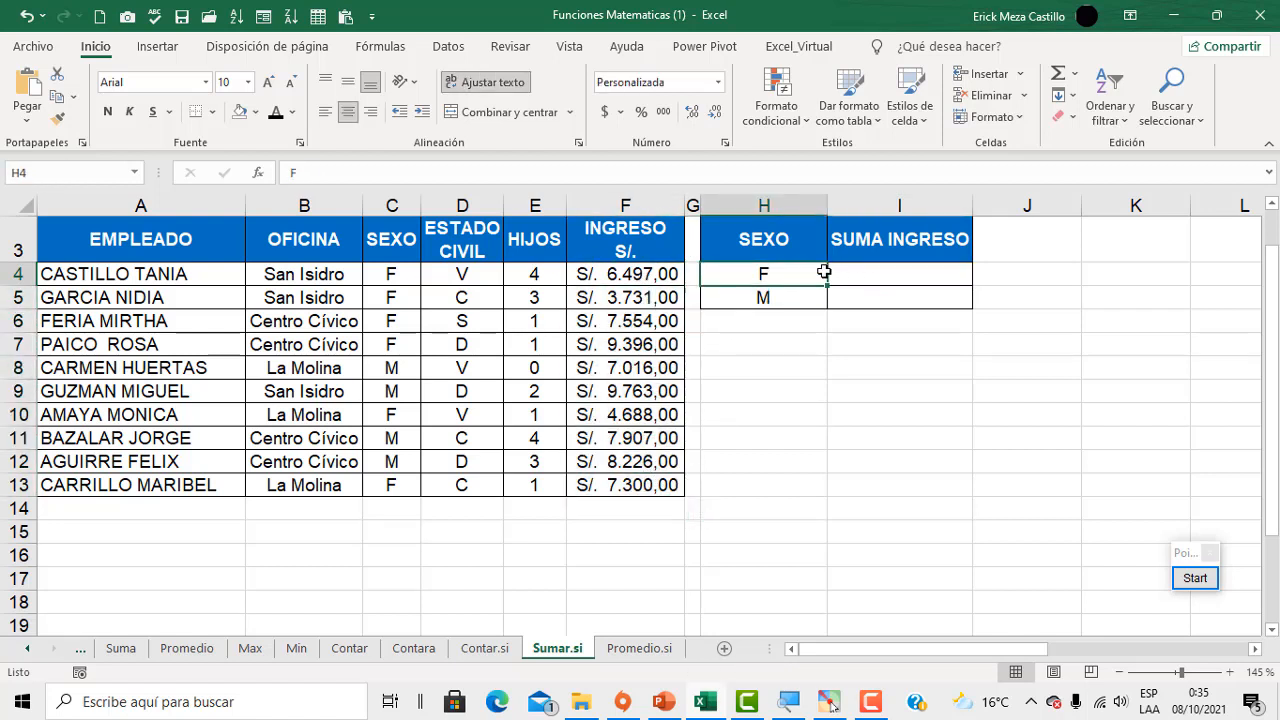
pyautogui.moveTo(395, 273); pyautogui.dragTo(400, 320)
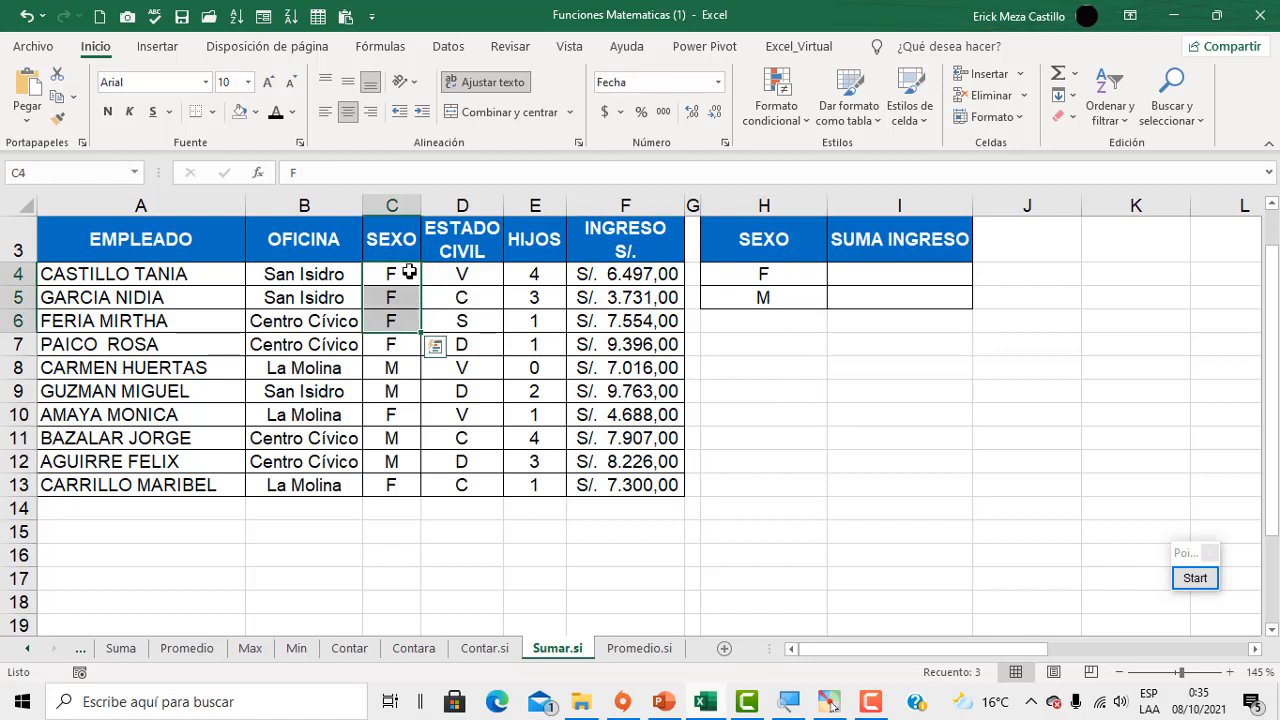
pyautogui.moveTo(412, 277); pyautogui.dragTo(410, 344)
pyautogui.moveTo(607, 275); pyautogui.dragTo(624, 354)
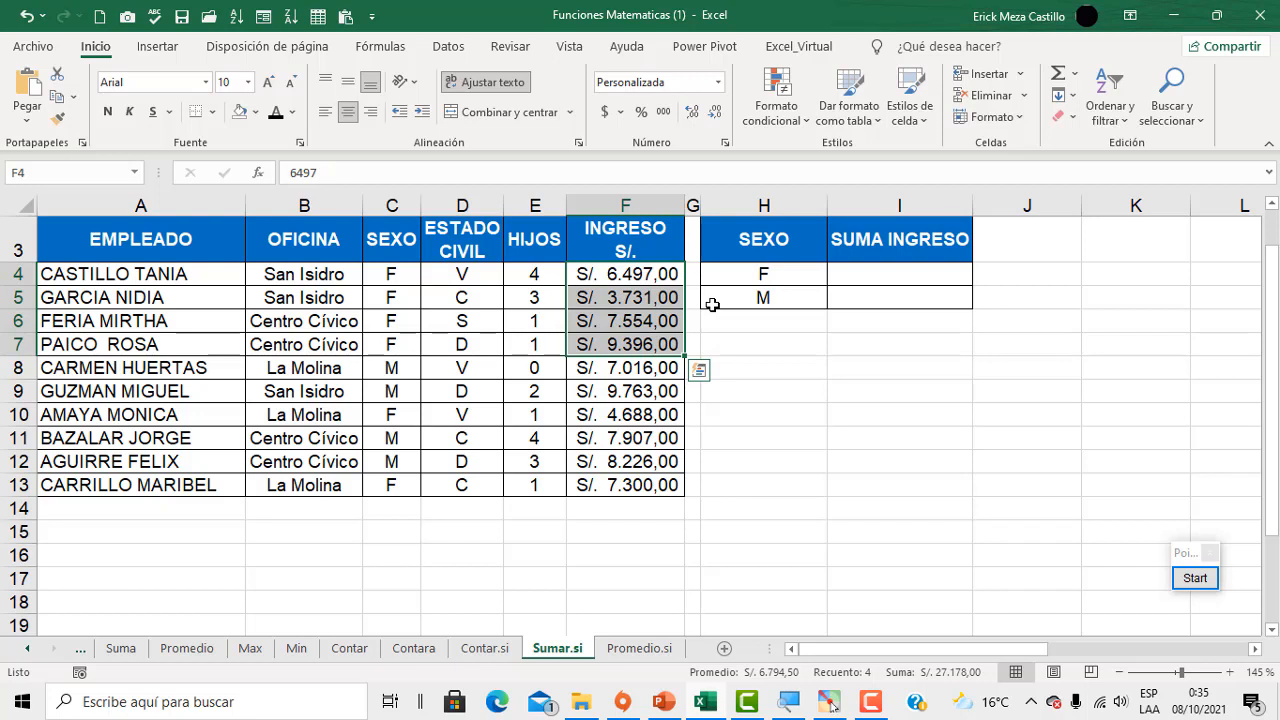
pyautogui.click(865, 278)
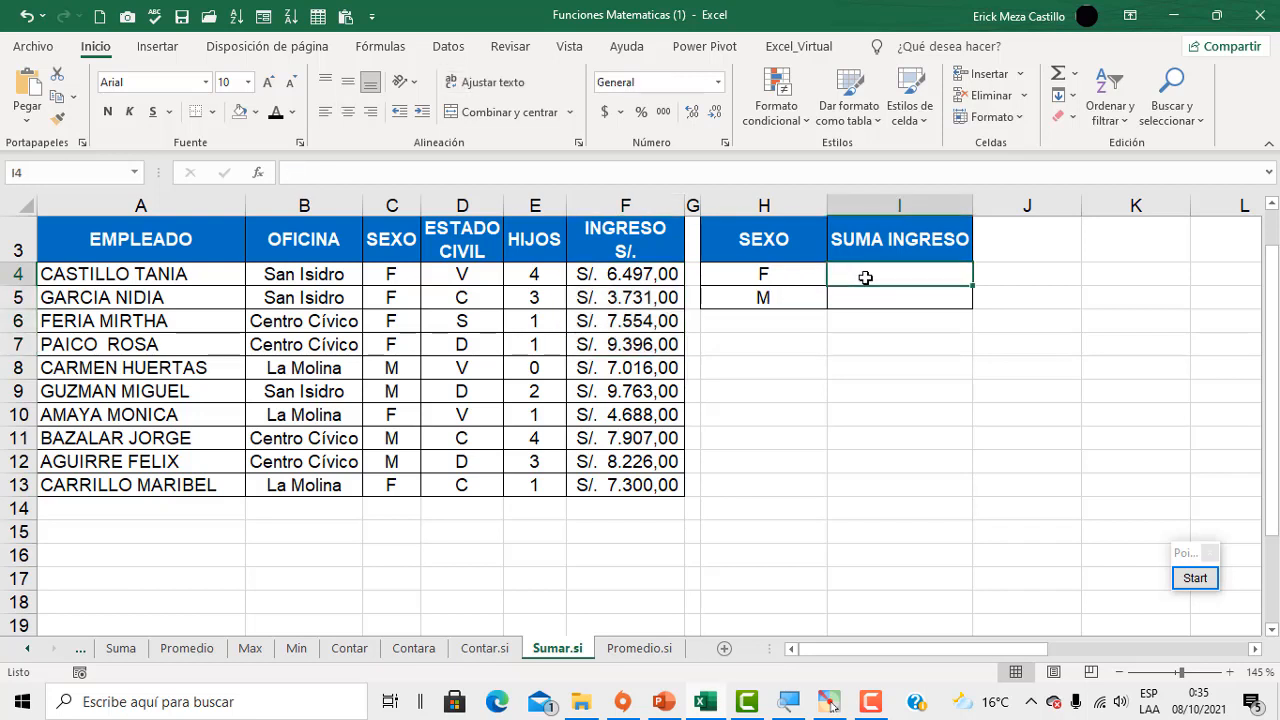
# Enter the formula =SUMAR.SI(C4:C13;"f";F4:F13) in I4 to sum the income of SEXO F.
pyautogui.write('=sum')
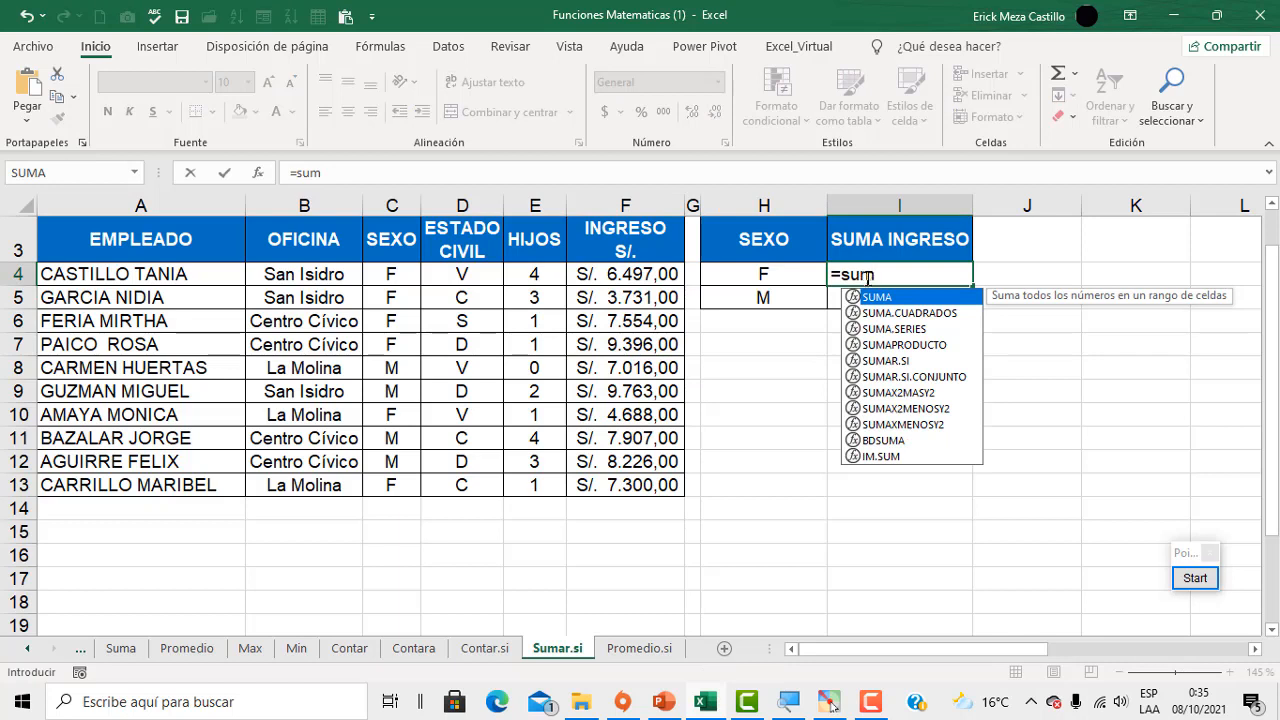
pyautogui.doubleClick(905, 360)
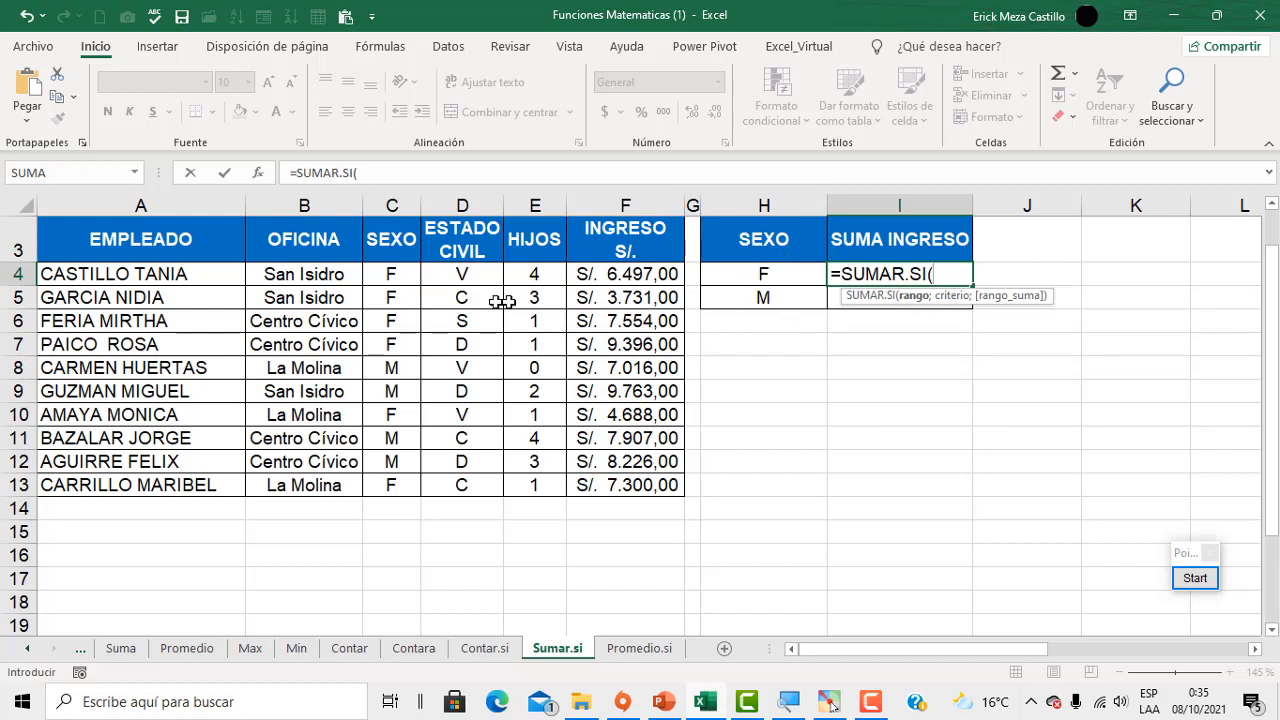
pyautogui.moveTo(402, 272); pyautogui.dragTo(404, 484)
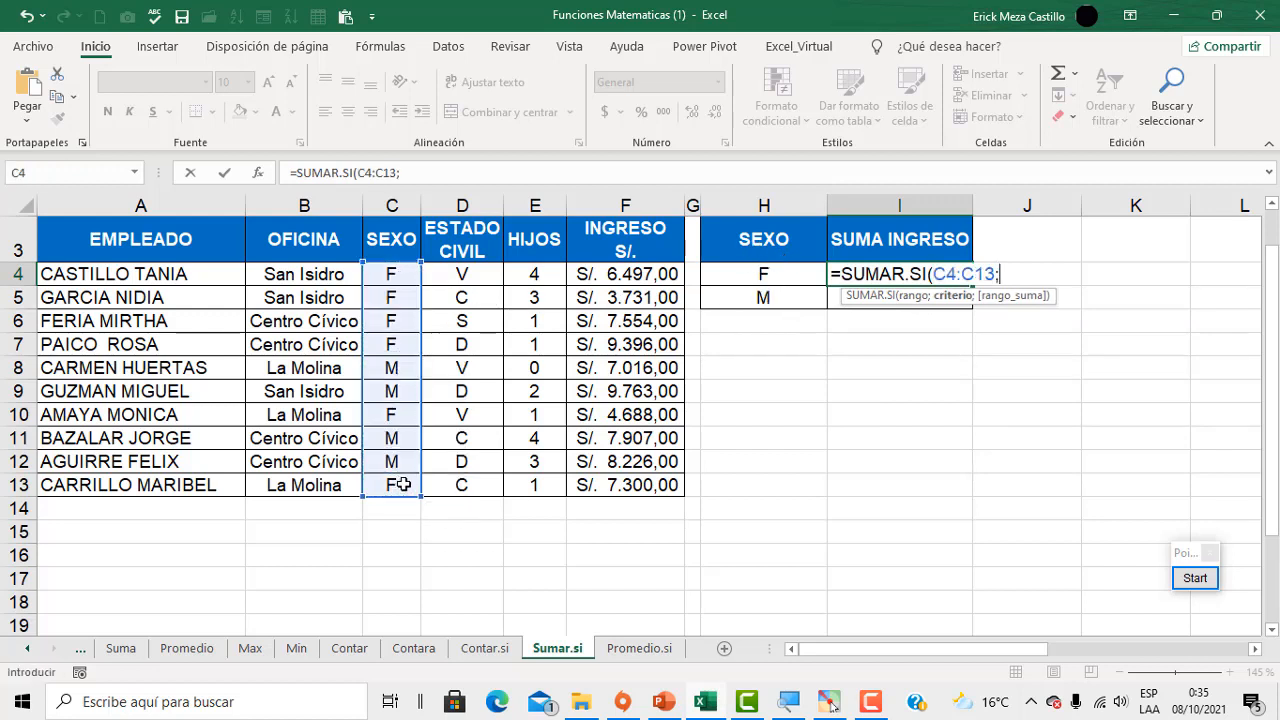
pyautogui.write(';')
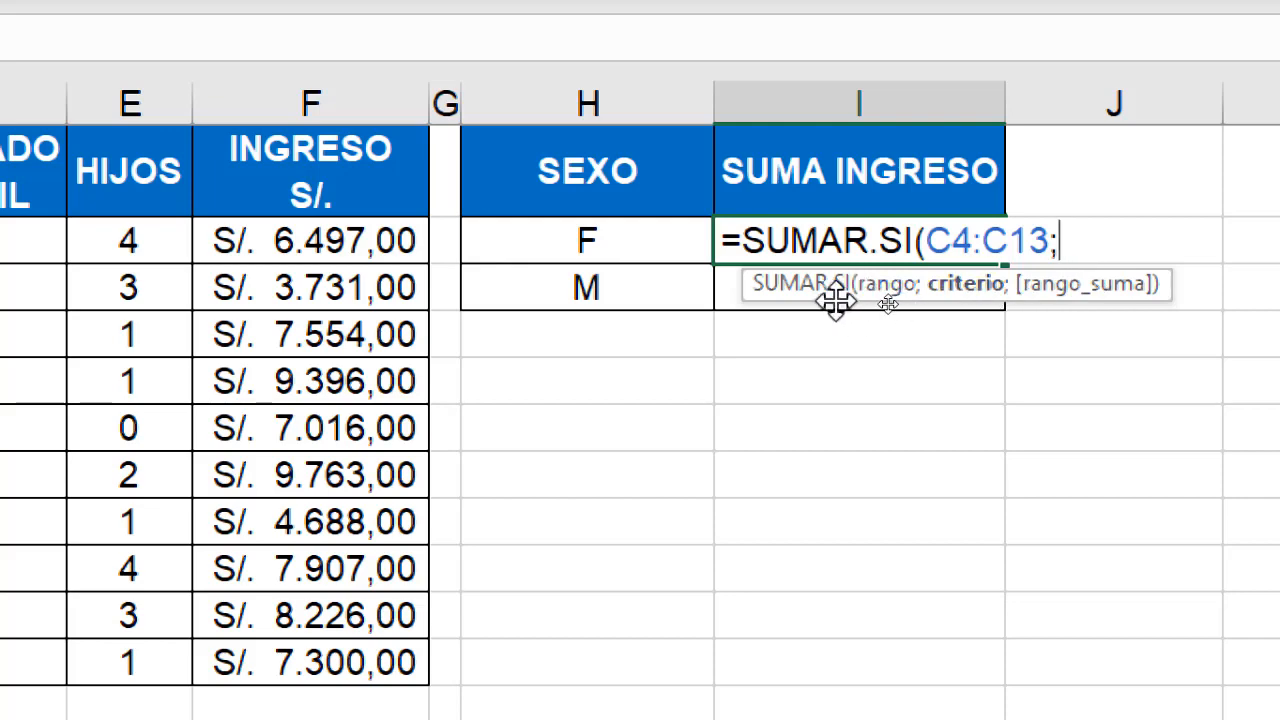
pyautogui.write('"f"')
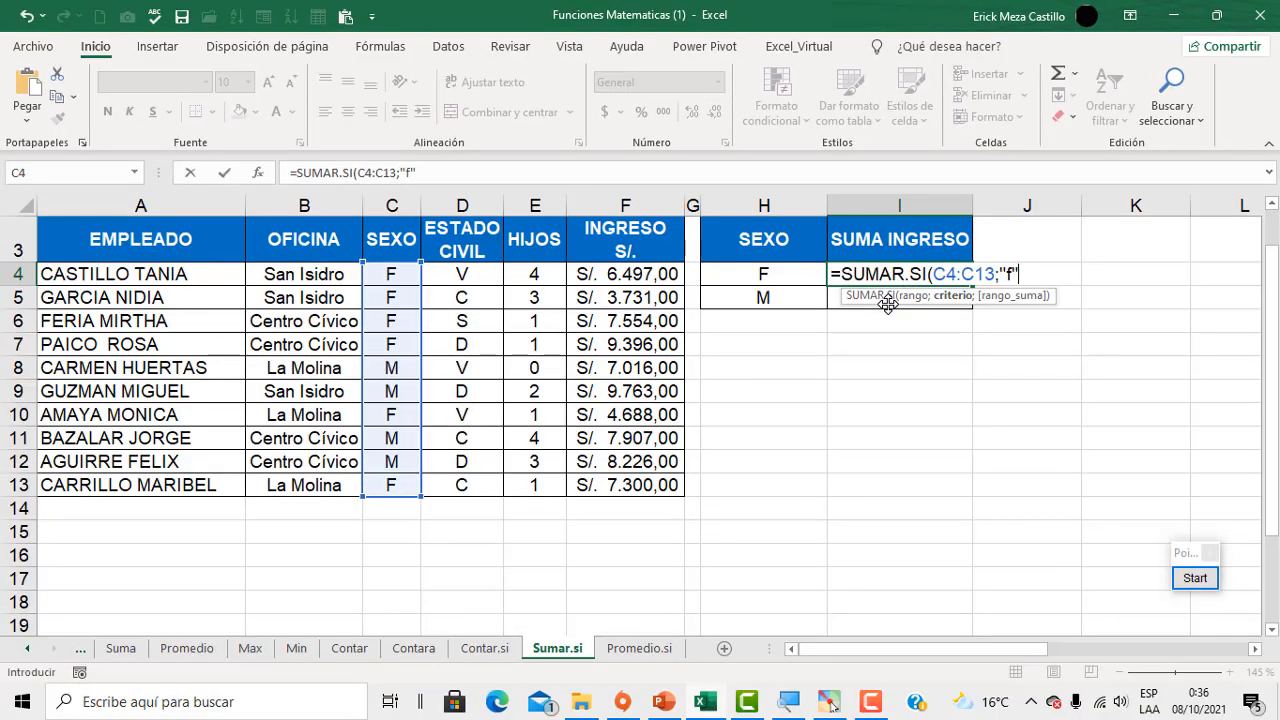
pyautogui.write(';')
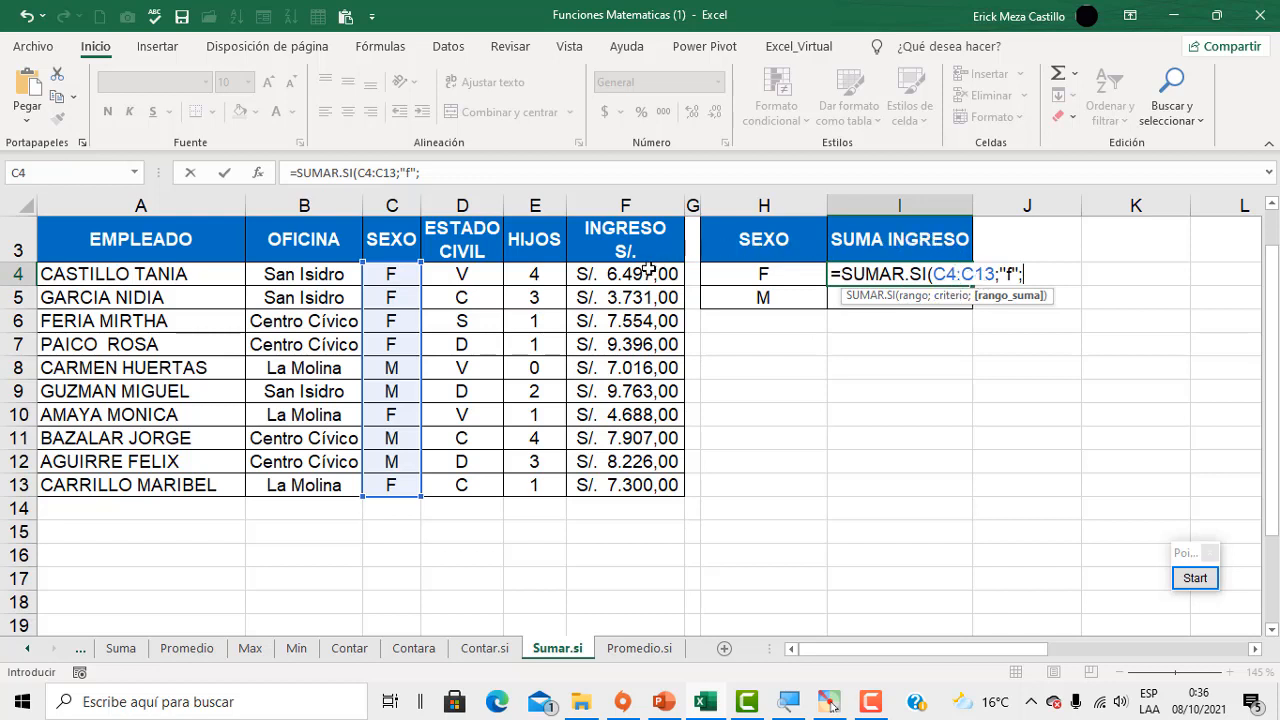
pyautogui.moveTo(637, 274); pyautogui.dragTo(637, 484)
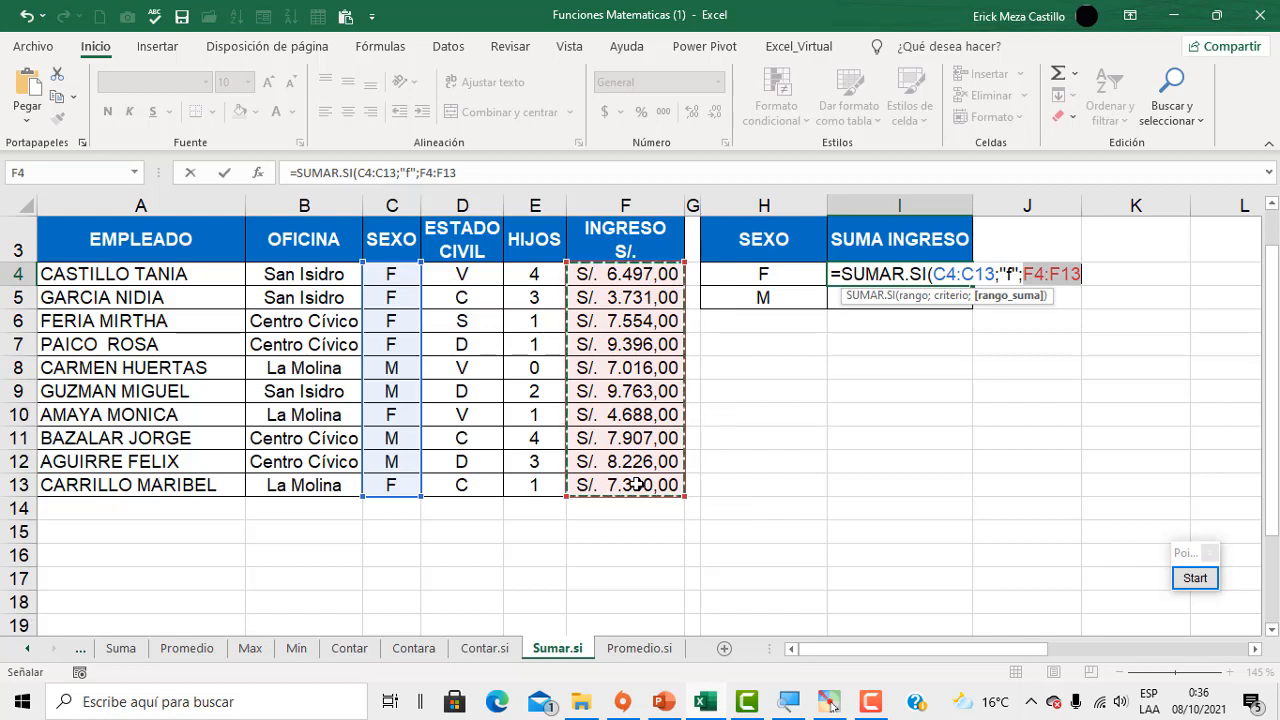
pyautogui.write(')')
pyautogui.press('Return')
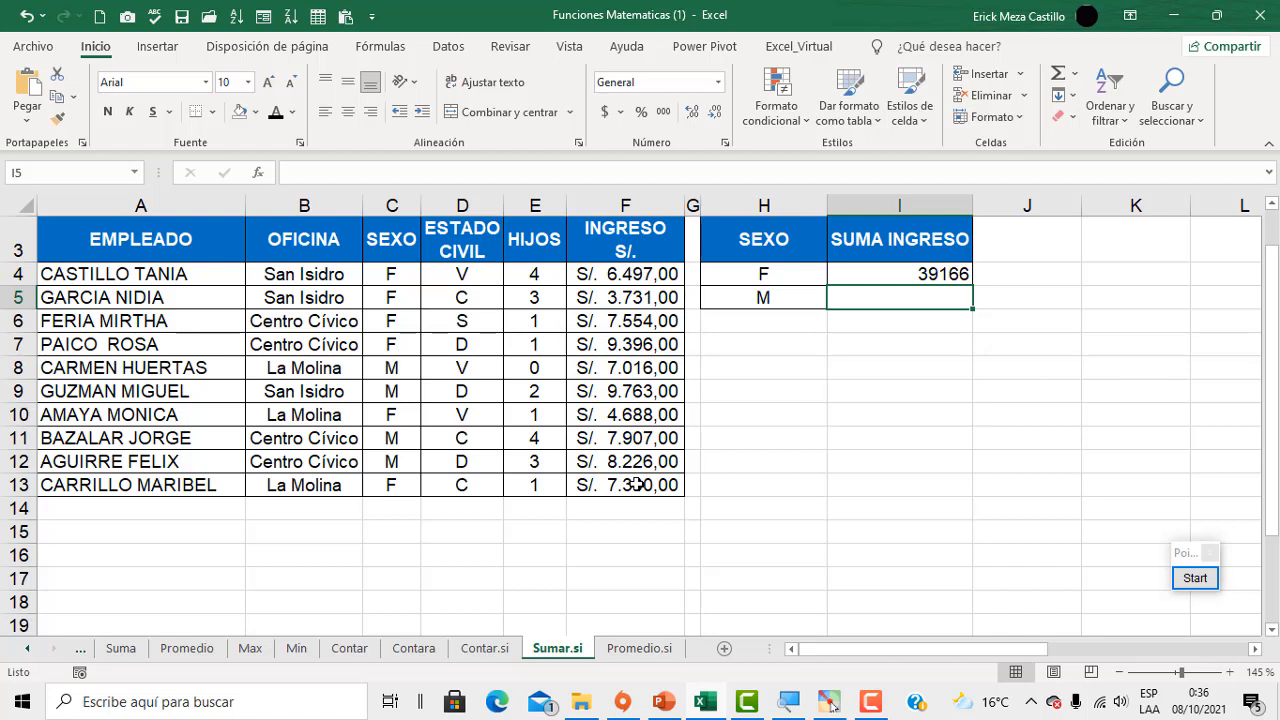
# Enter the formula =SUMAR.SI(C4:C13;"m";F4:F13) in I5 to sum the income of SEXO M.
pyautogui.doubleClick(878, 274)
pyautogui.press('Return')
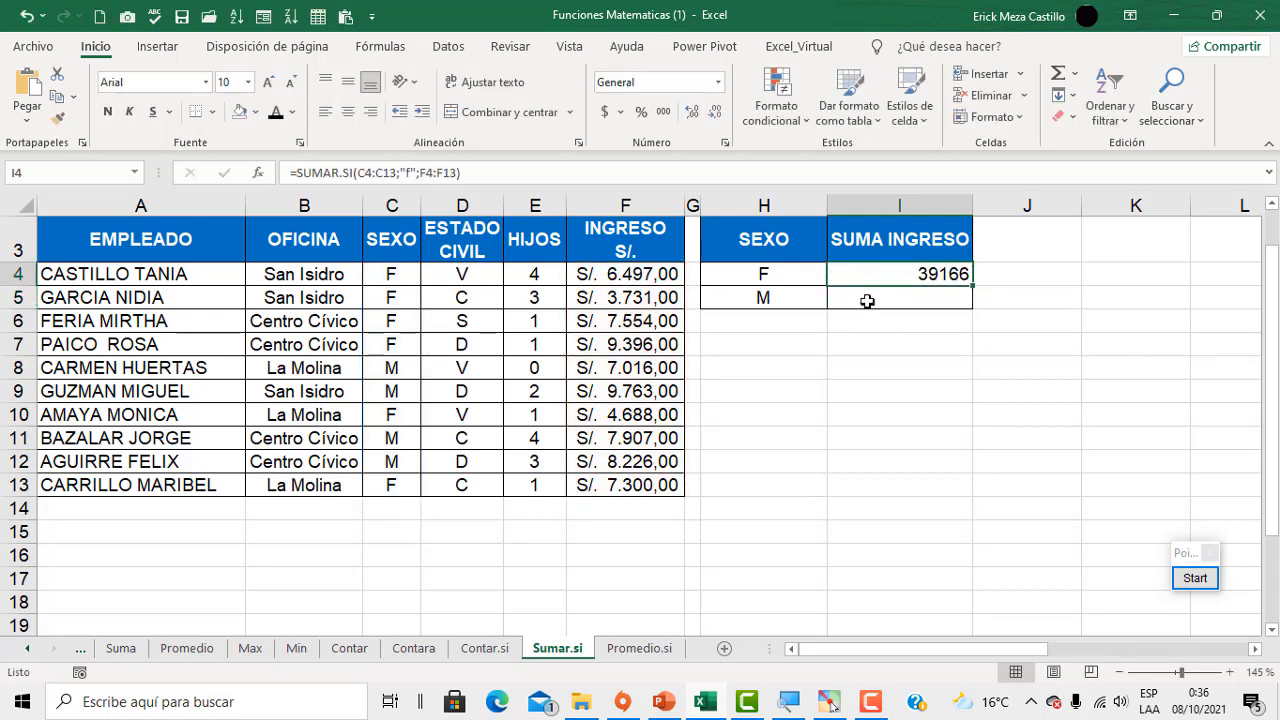
pyautogui.write('=suma')
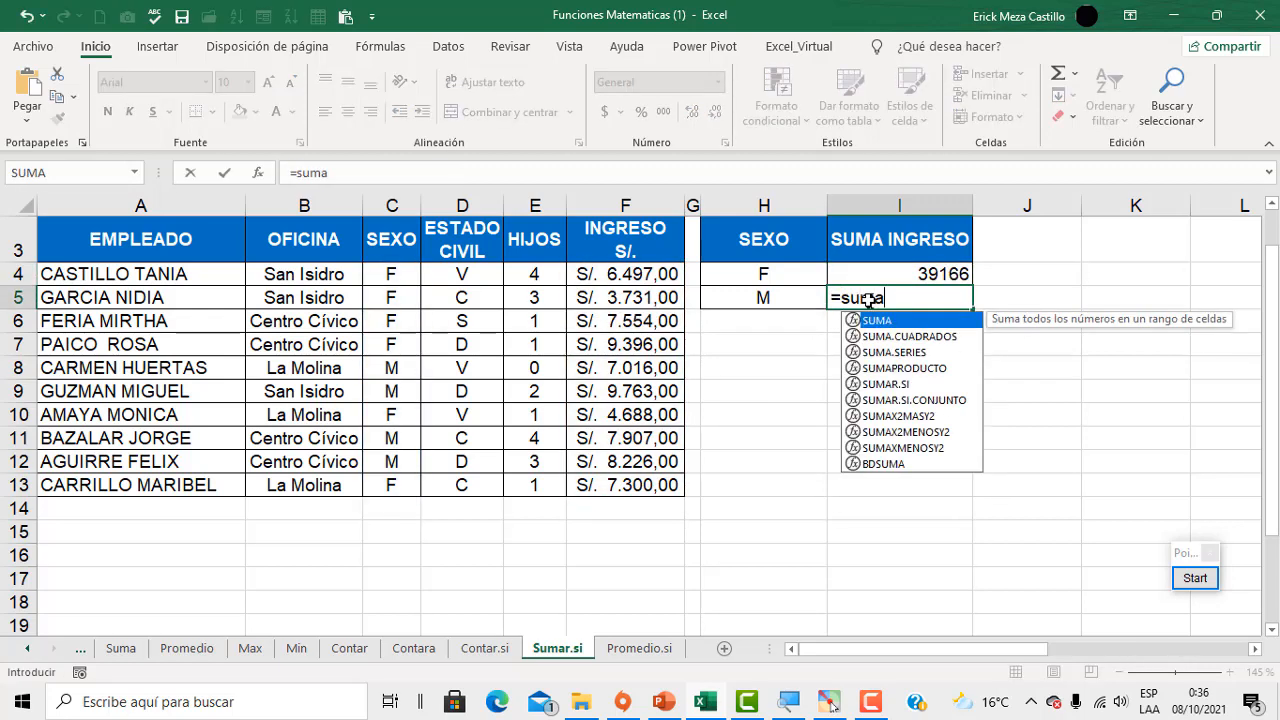
pyautogui.doubleClick(886, 384)
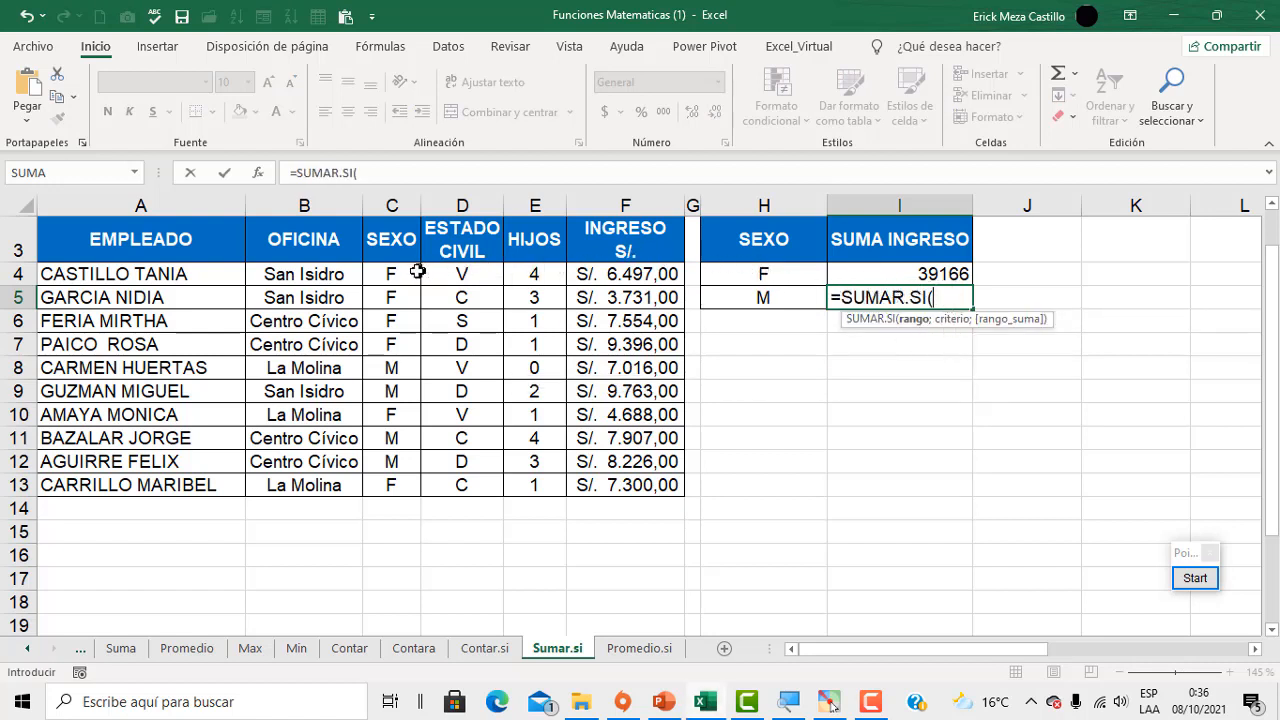
pyautogui.moveTo(391, 274); pyautogui.dragTo(391, 489)
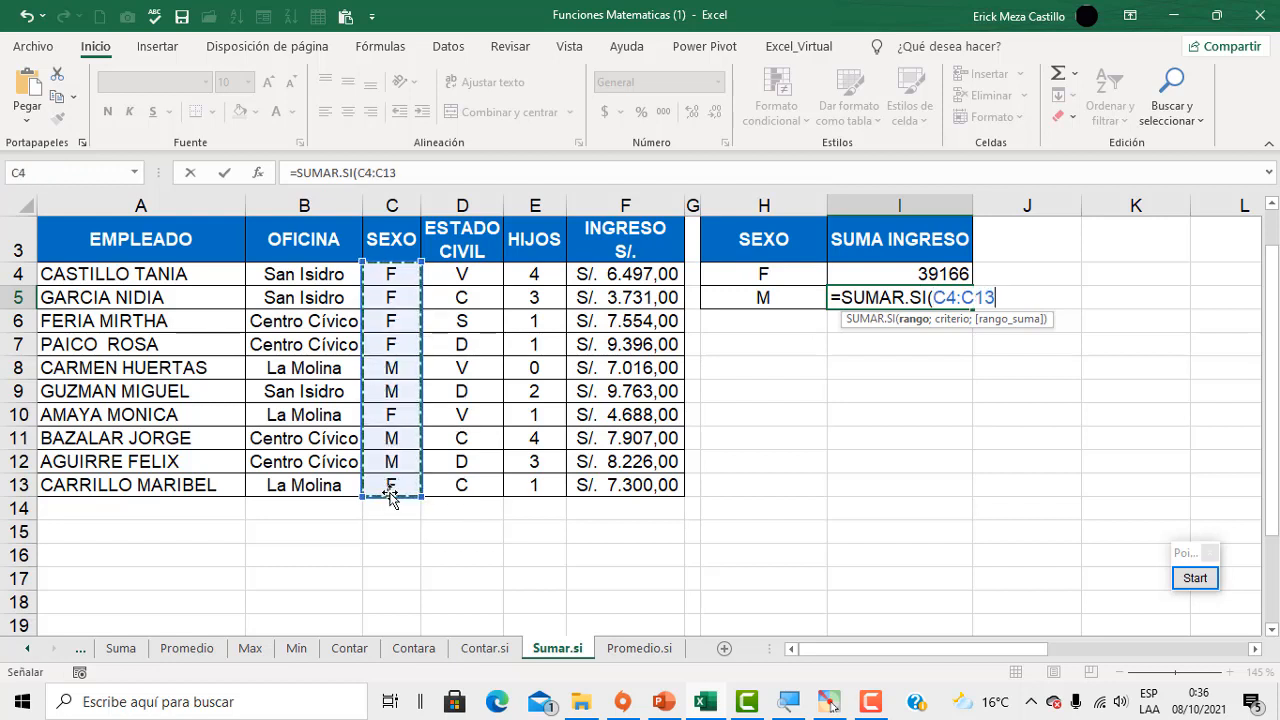
pyautogui.write(';"')
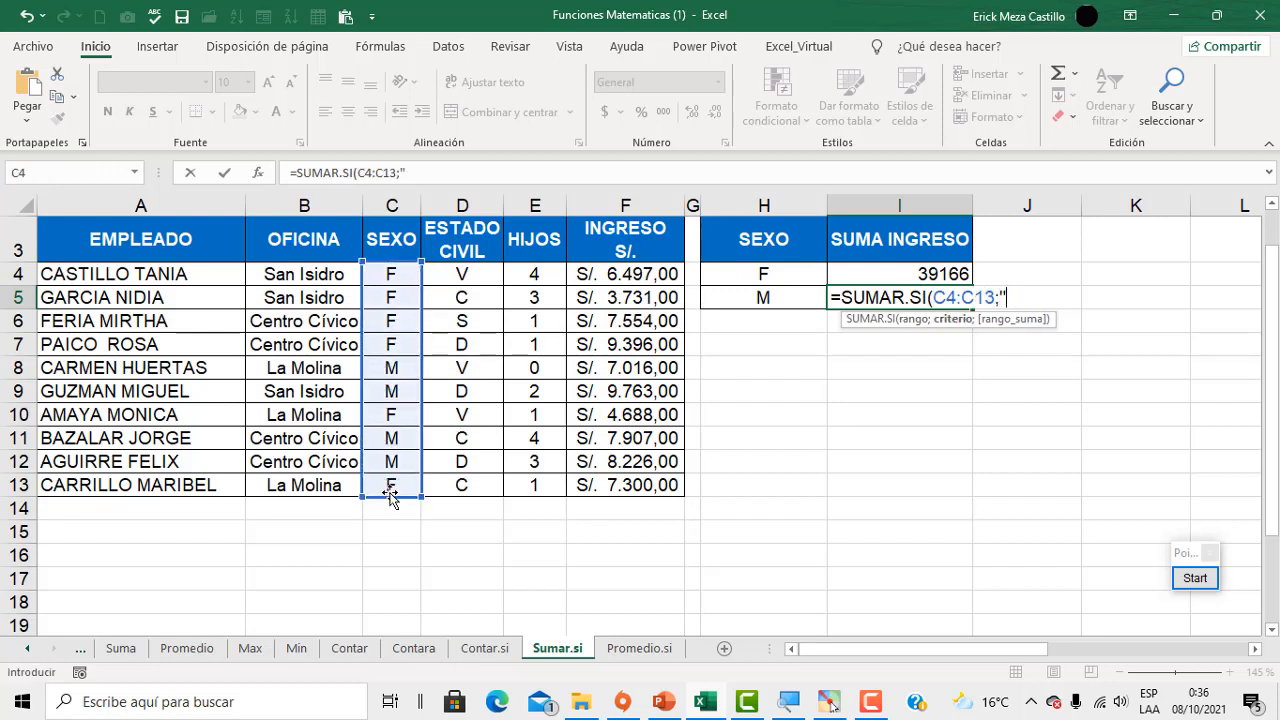
pyautogui.write('m";')
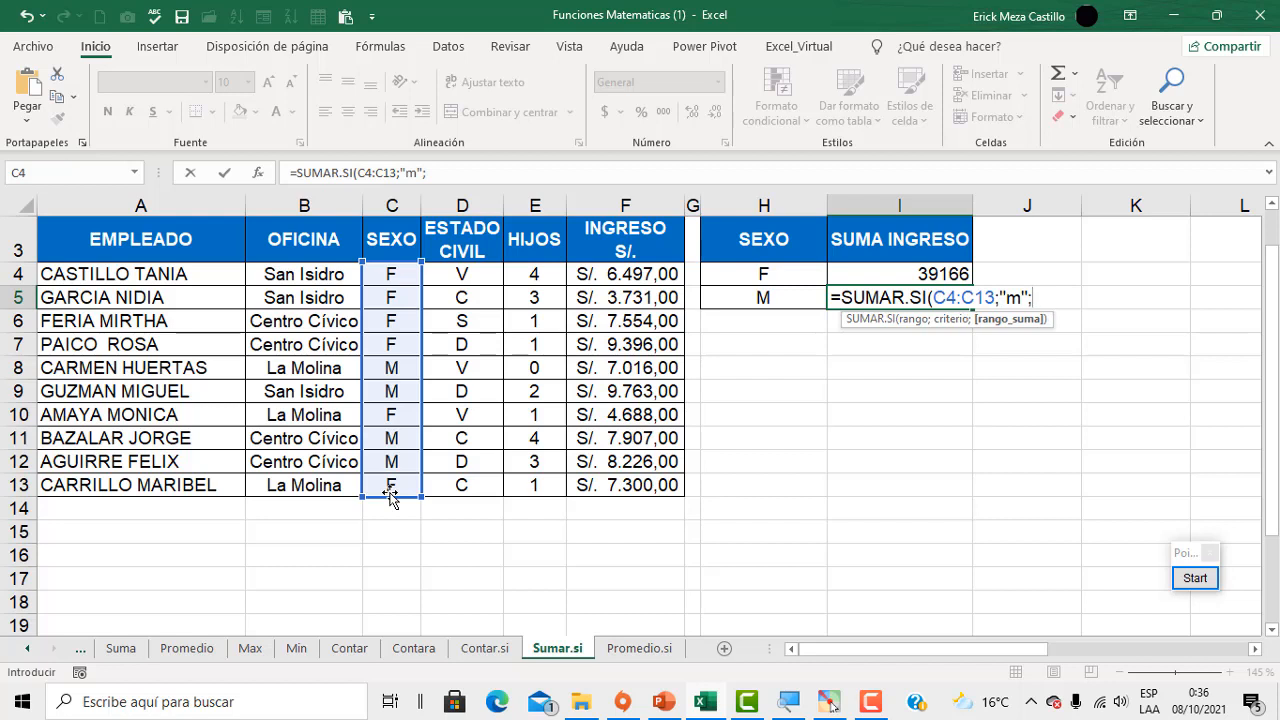
pyautogui.moveTo(627, 272); pyautogui.dragTo(627, 477)
pyautogui.press('Return')
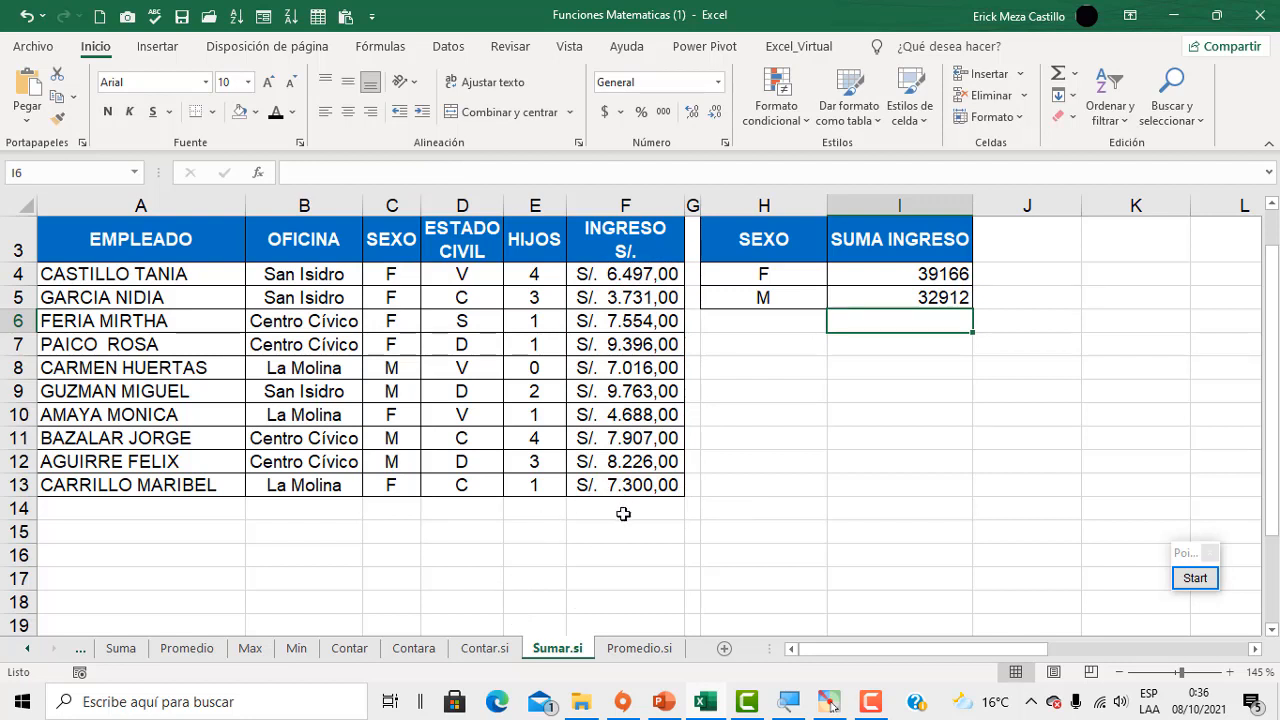
# Add an AutoSum total of the INGRESO amounts in F14 and the total =SUMA(I4:I5) in I6.
pyautogui.click(623, 514)
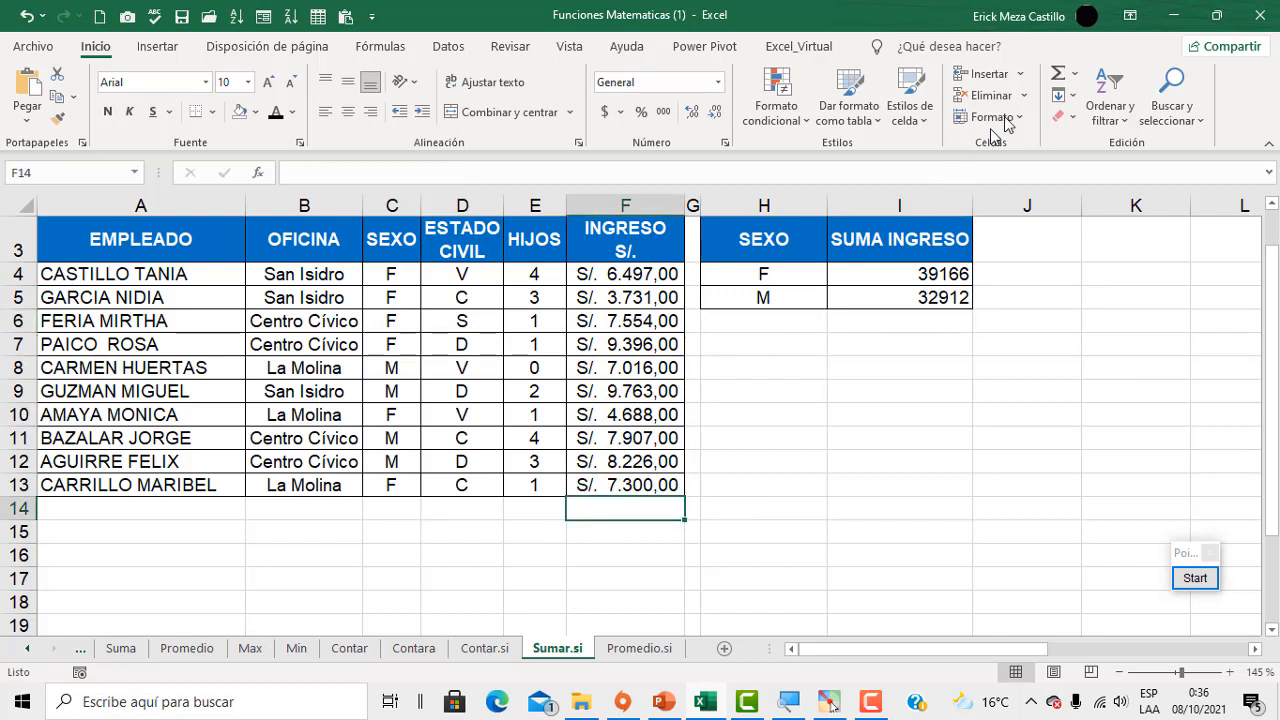
pyautogui.click(1057, 73)
pyautogui.press('Return')
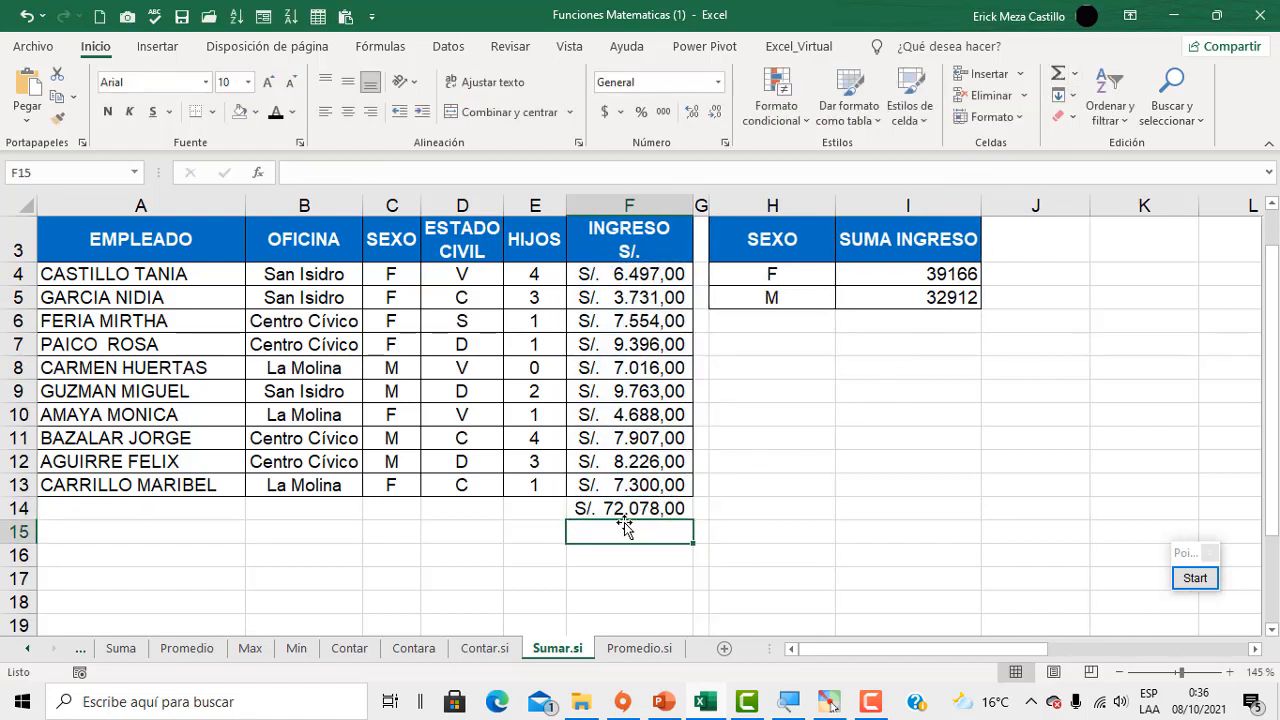
pyautogui.click(919, 328)
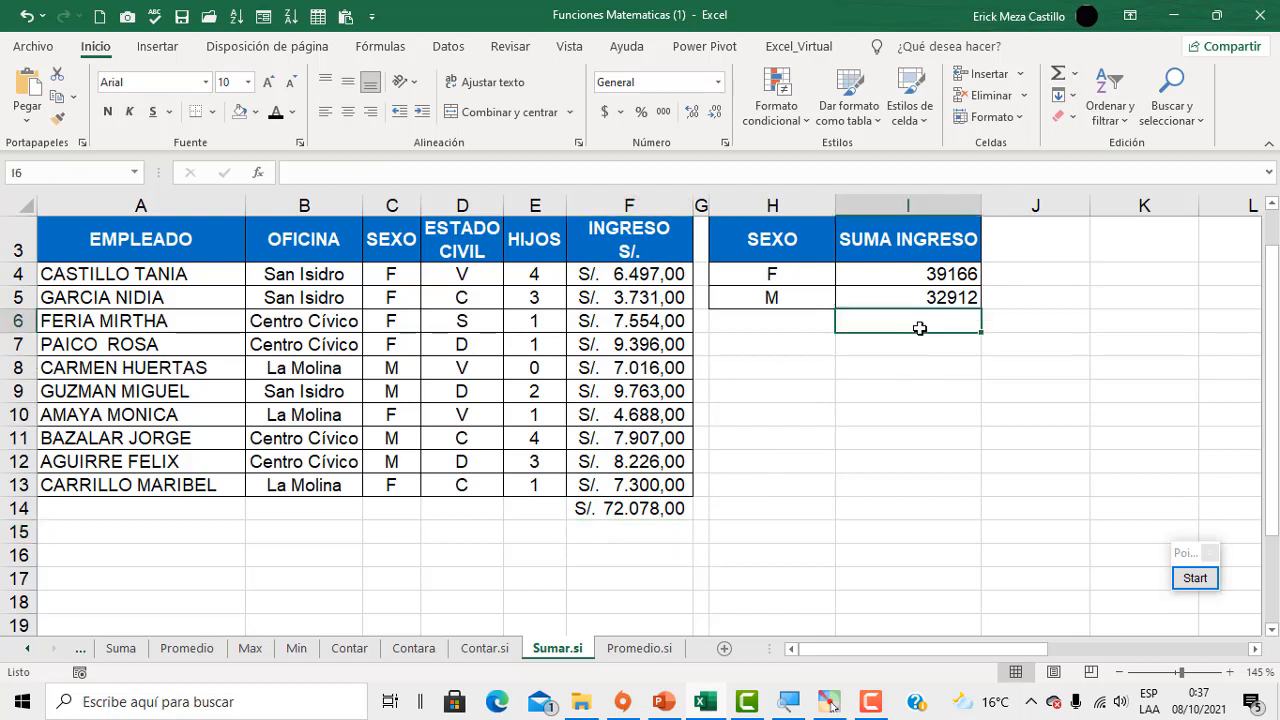
pyautogui.click(1057, 73)
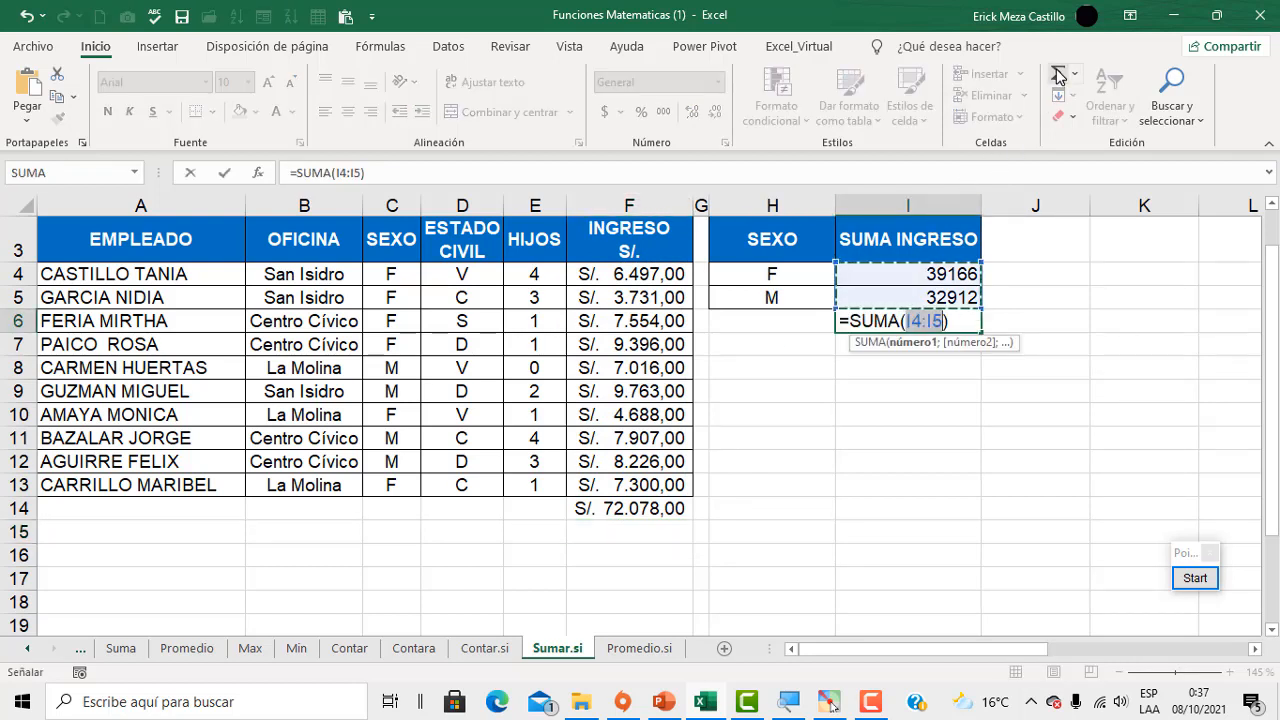
pyautogui.press('Return')
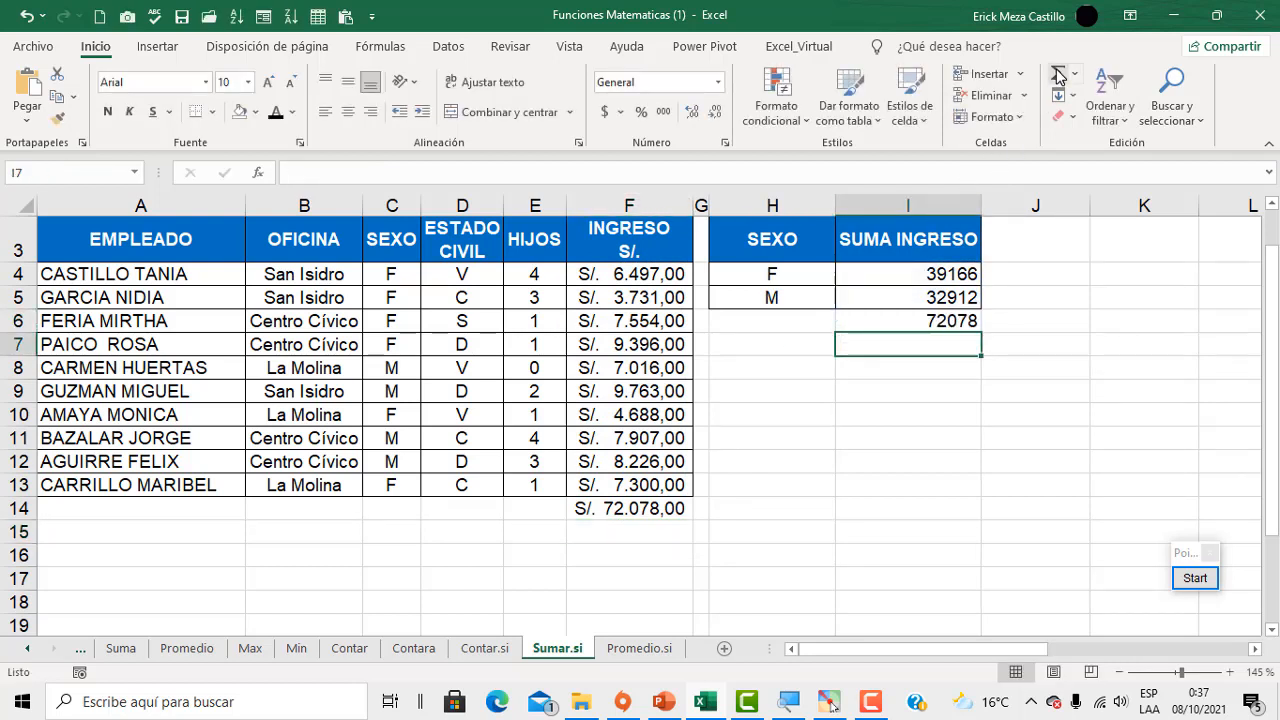
# Review the total formula in I6 and the SUMAR.SI arguments in I4 without editing them.
pyautogui.click(935, 320)
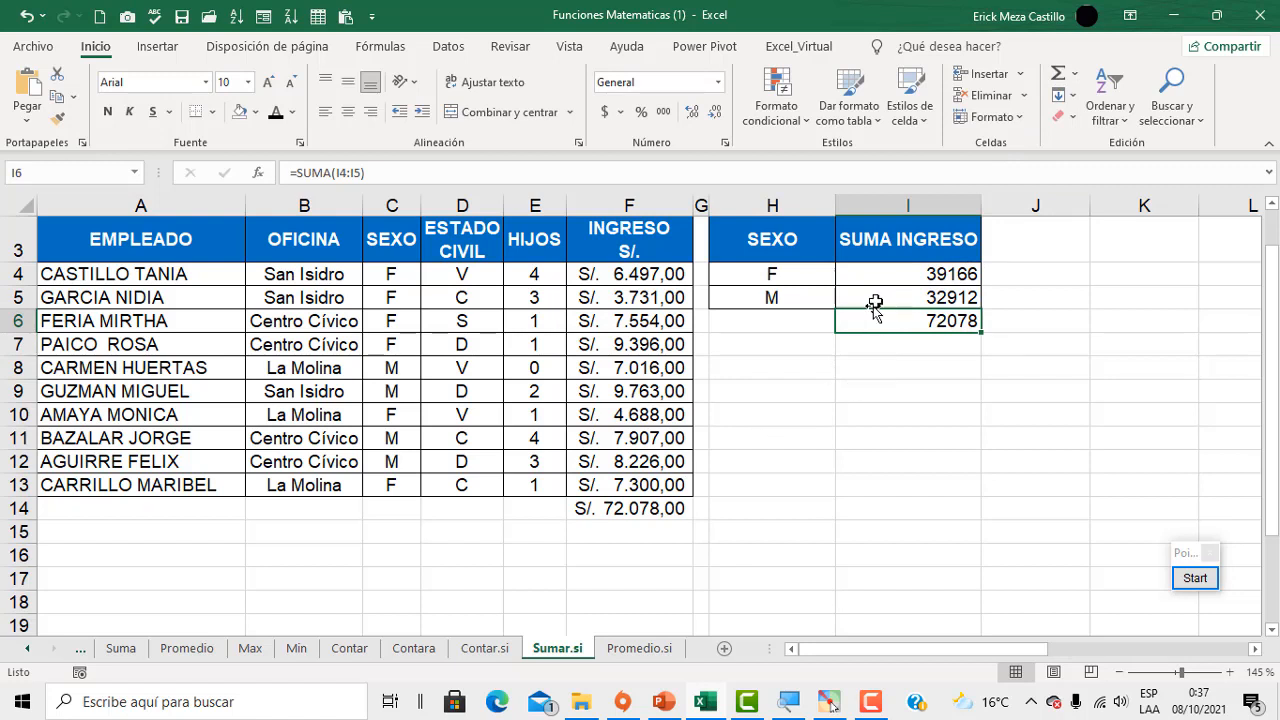
pyautogui.doubleClick(892, 273)
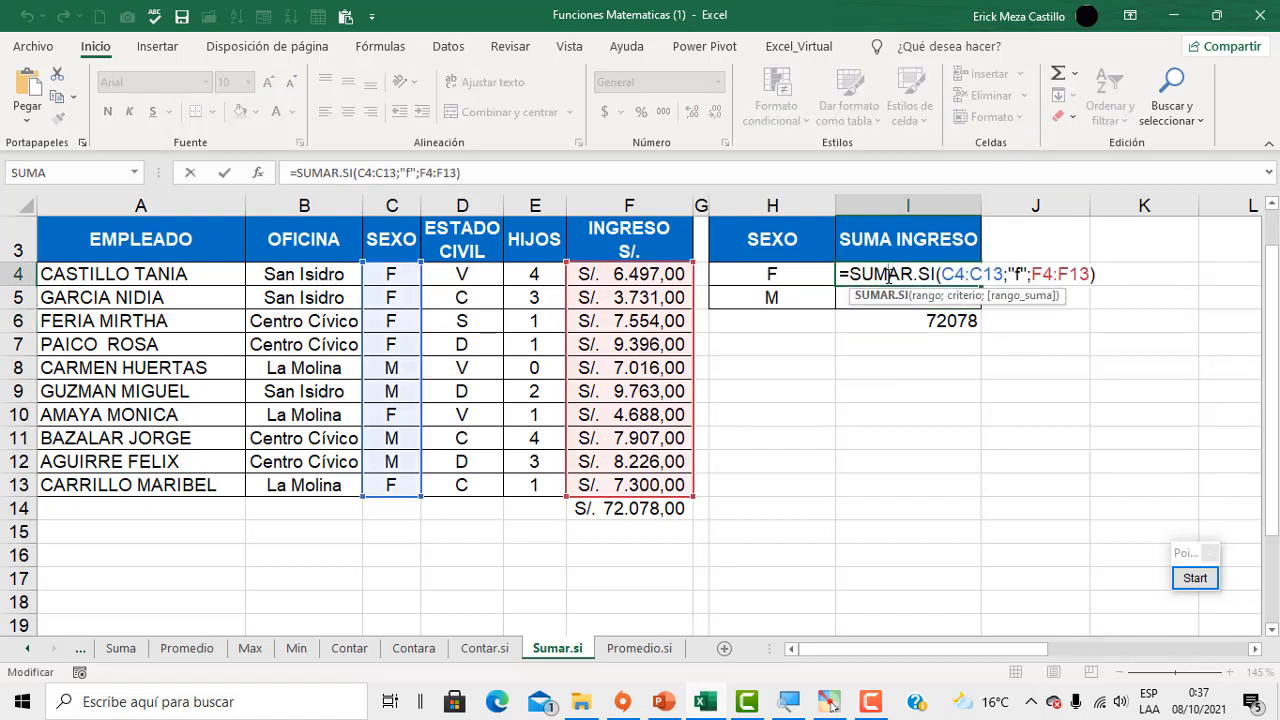
pyautogui.press('Escape')
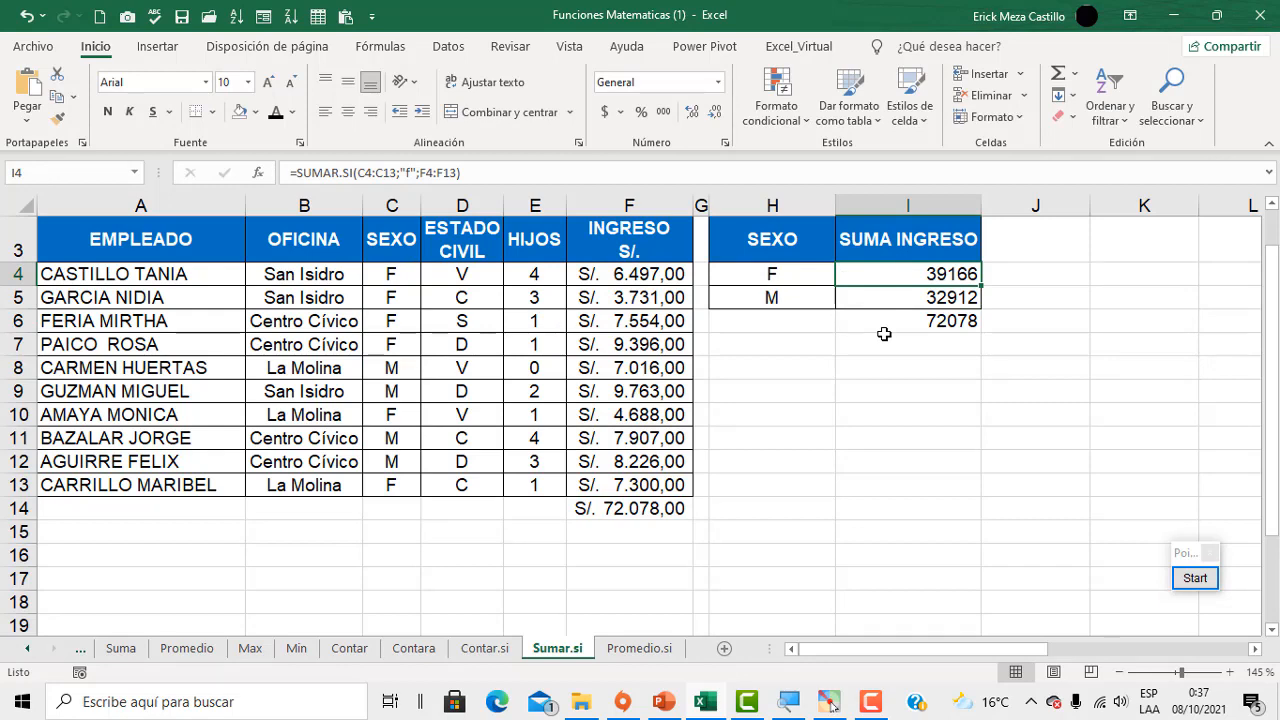
# On the Promedio.si sheet, enter =PROMEDIO.SI(D4:D13;"S";E4:E13) in I4 to average the HIJOS for ESTADO CIVIL S.
pyautogui.click(655, 648)
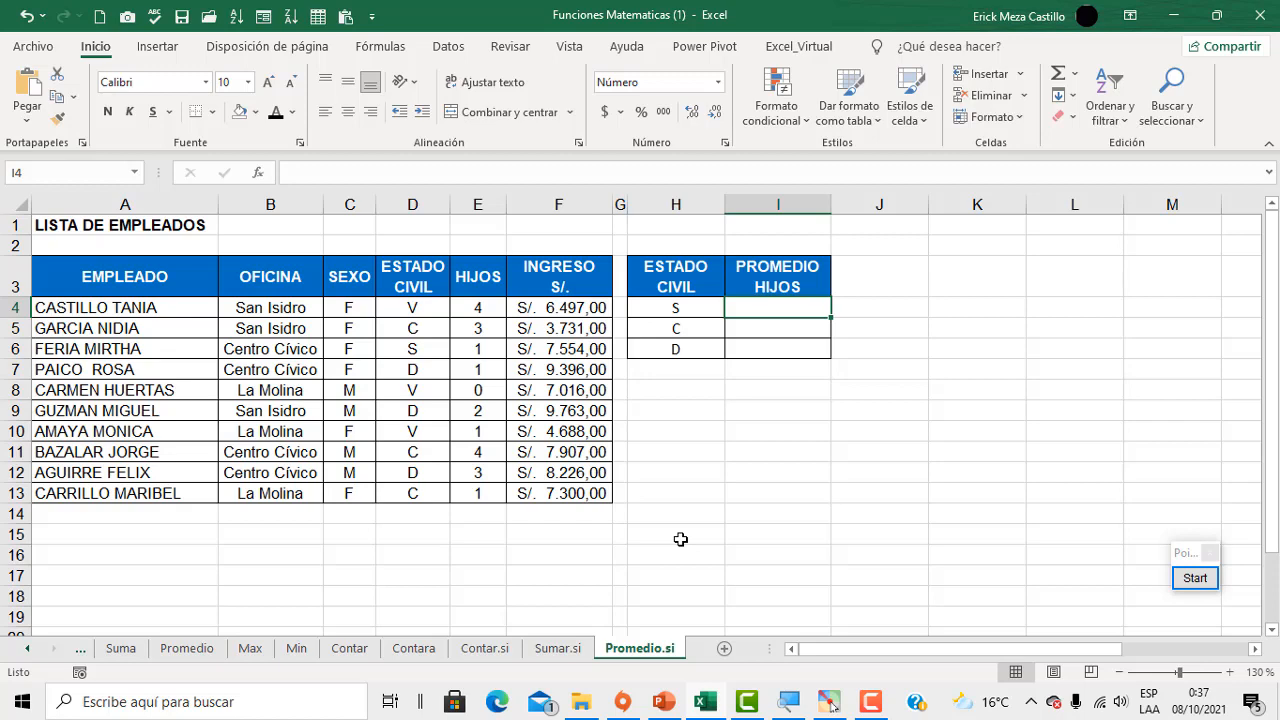
pyautogui.write('=promed')
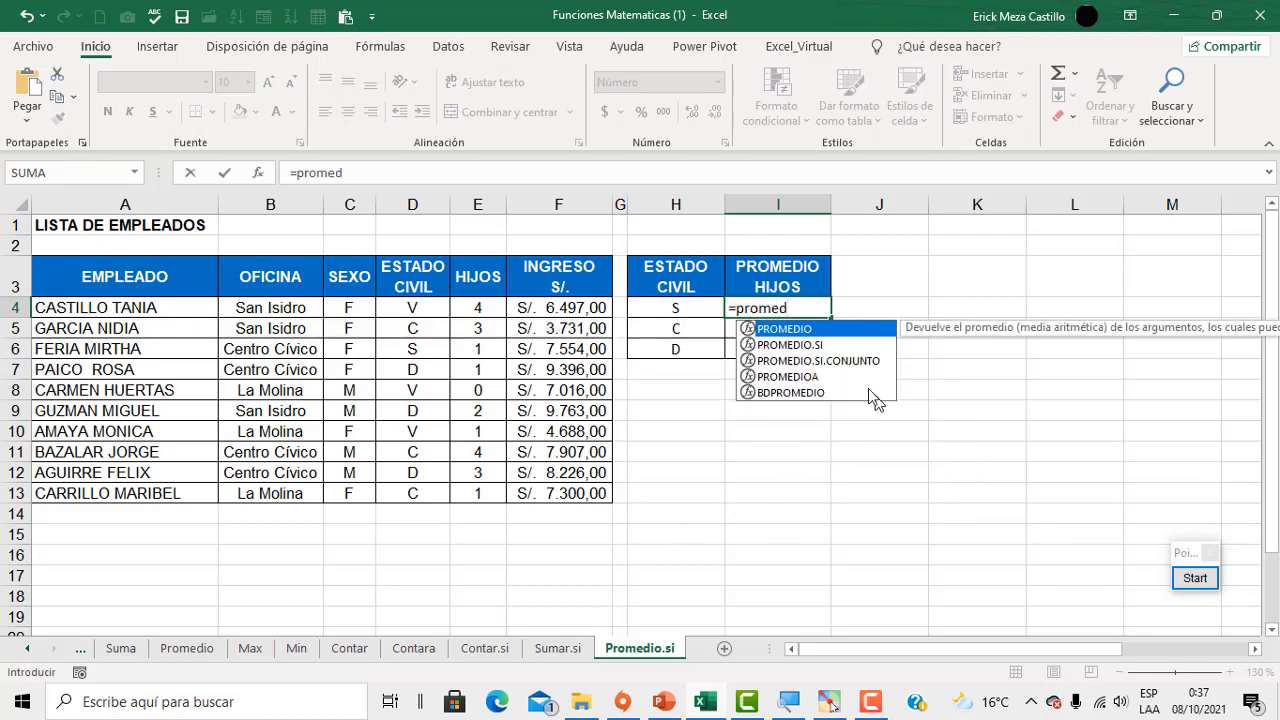
pyautogui.doubleClick(814, 344)
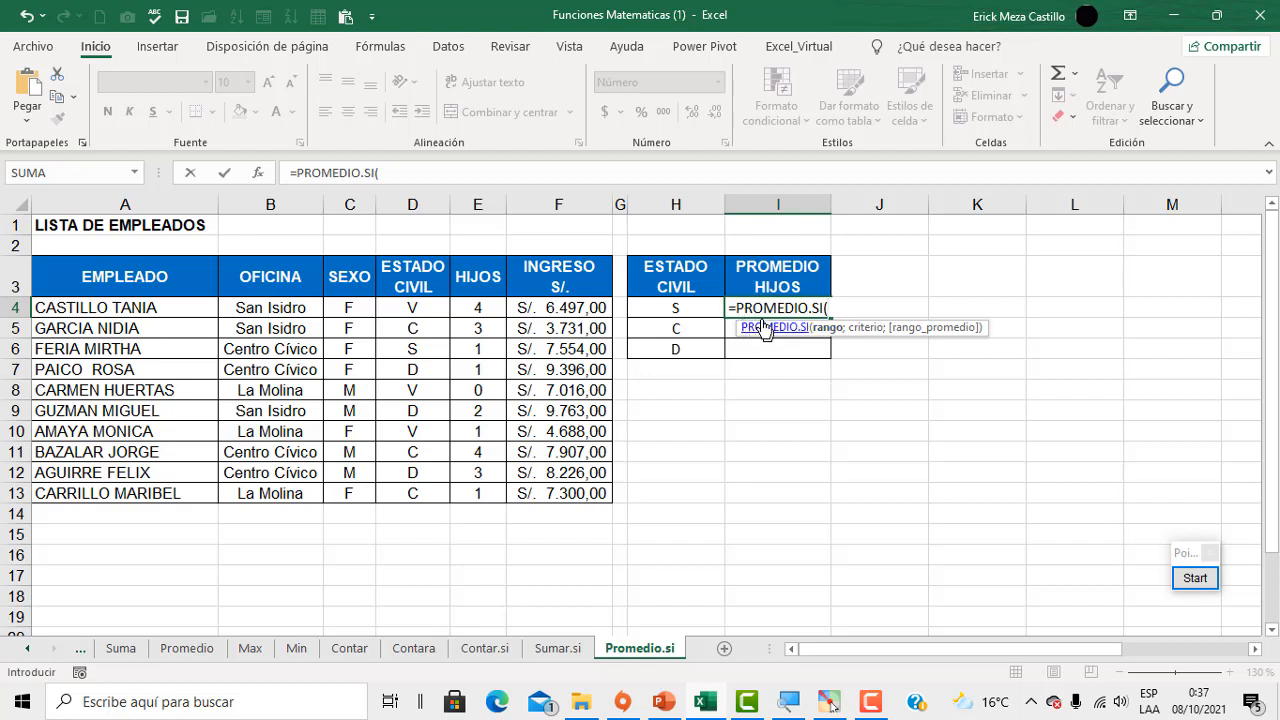
pyautogui.moveTo(417, 310); pyautogui.dragTo(425, 493)
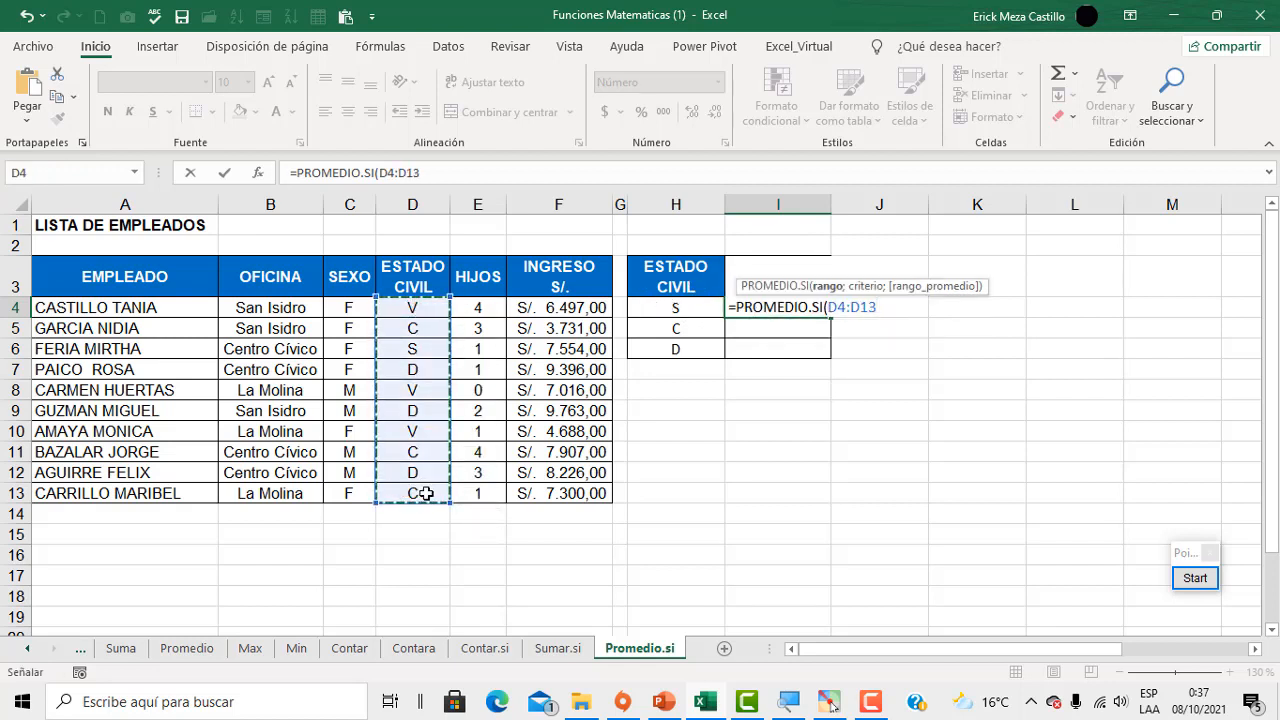
pyautogui.write(';"s')
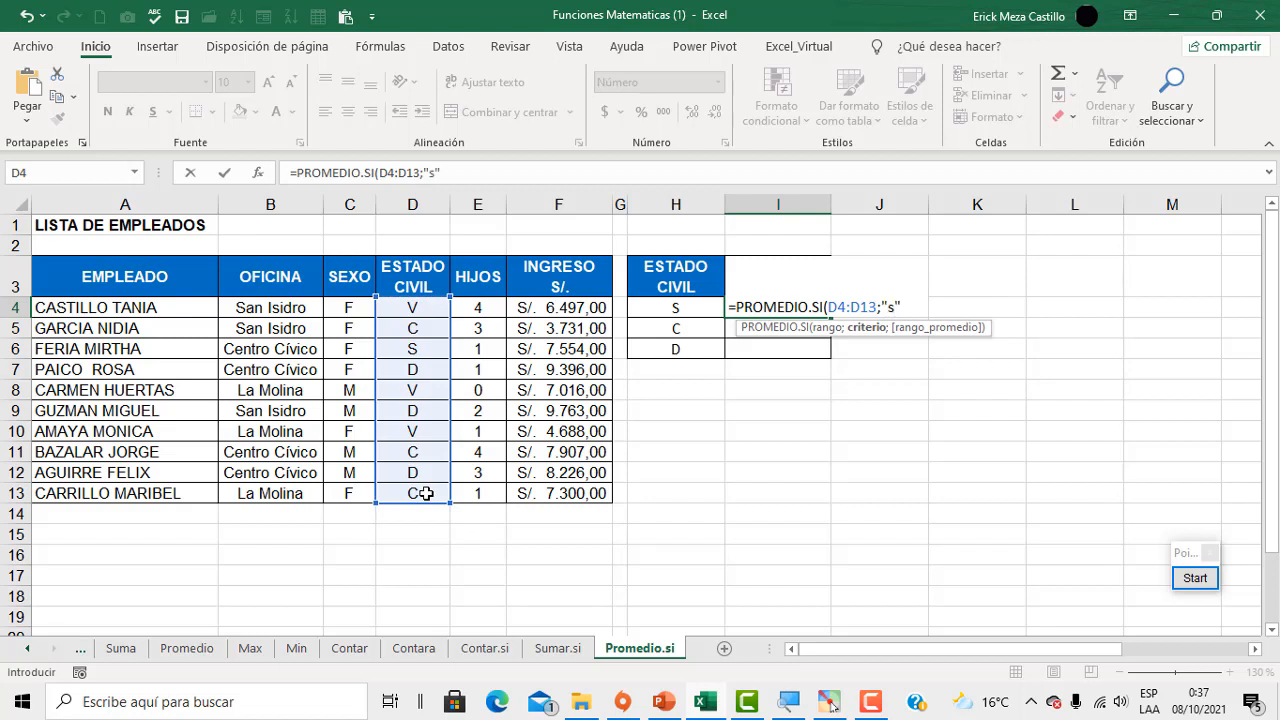
pyautogui.press('BackSpace')
pyautogui.press('BackSpace')
pyautogui.write('S";')
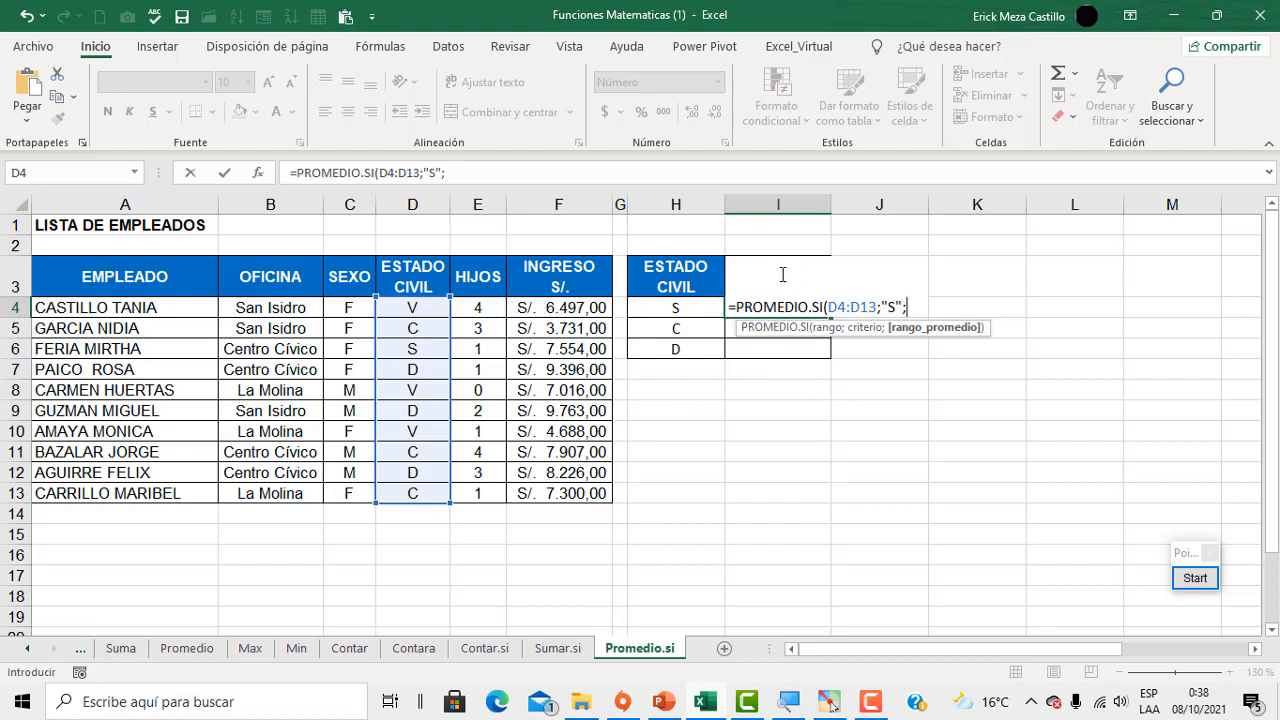
pyautogui.moveTo(482, 308); pyautogui.dragTo(482, 504)
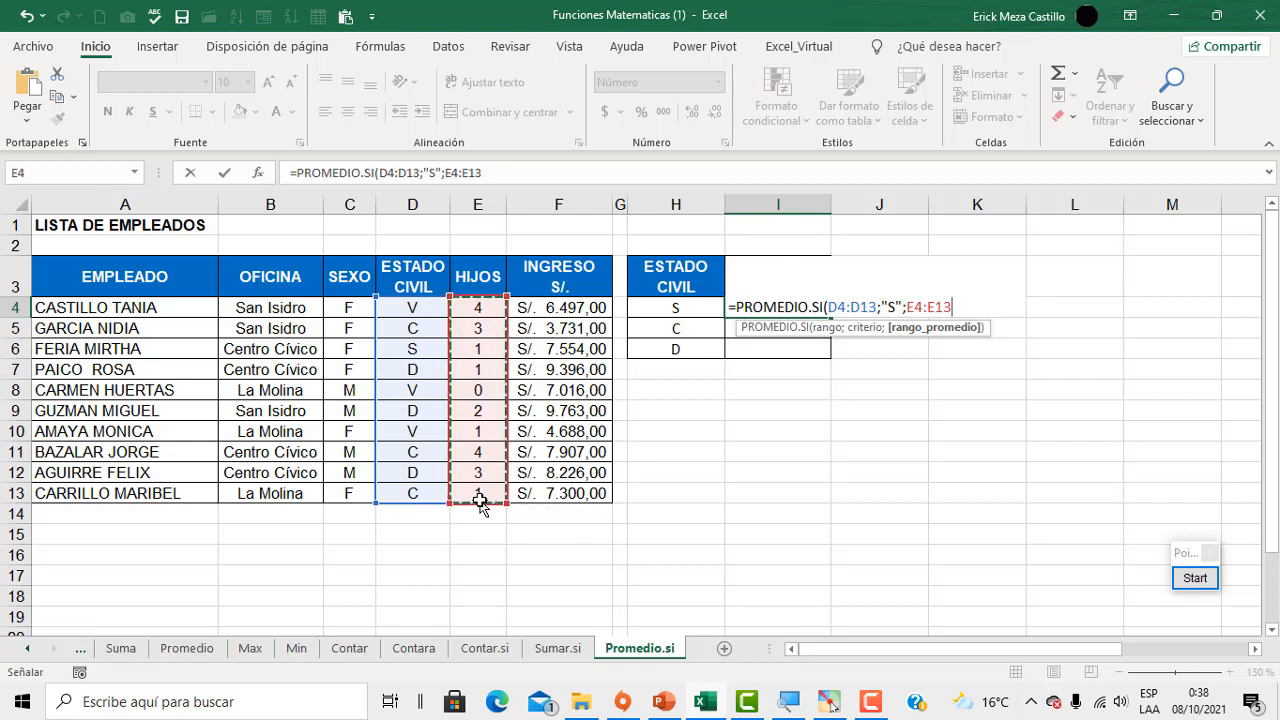
pyautogui.write(')')
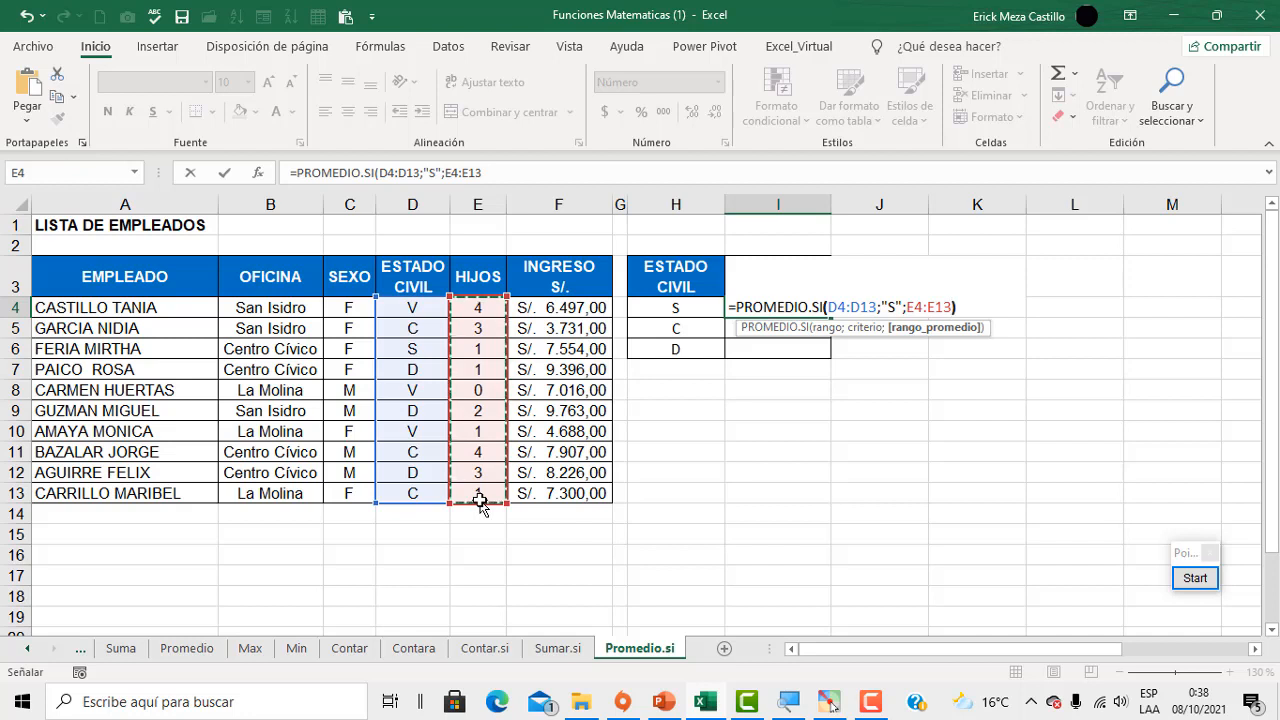
pyautogui.press('Return')
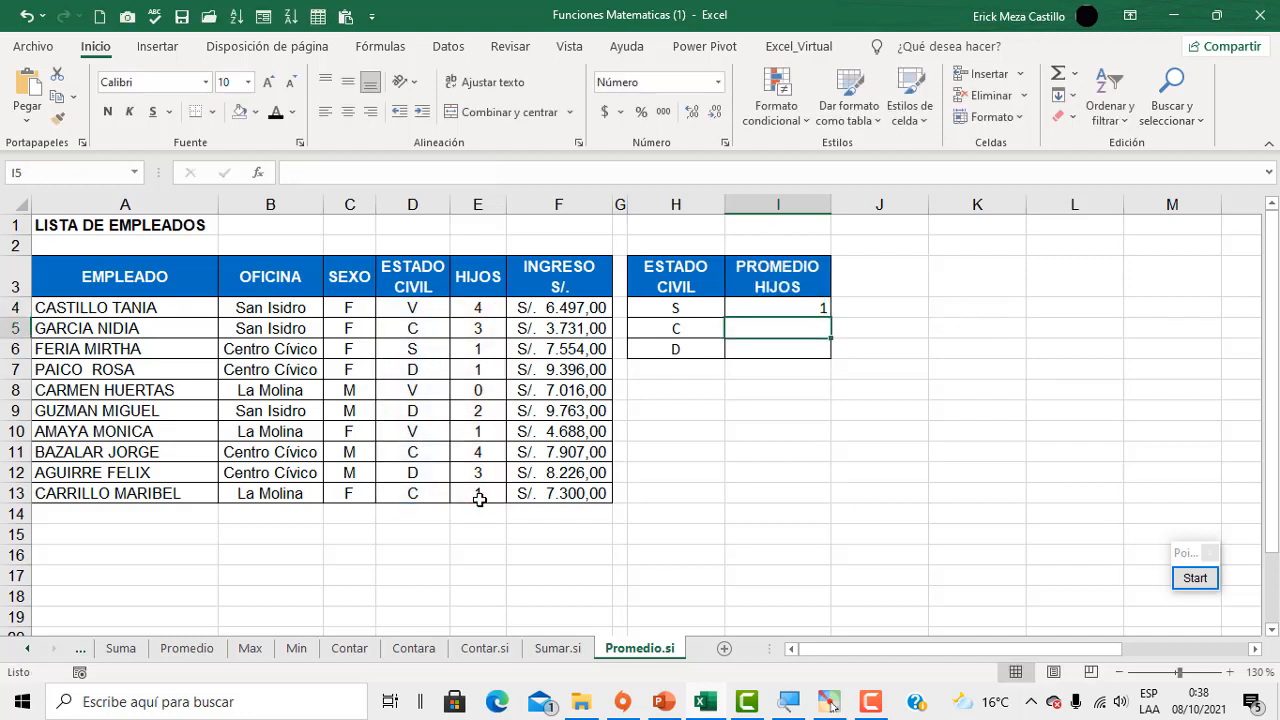
# Review the ranges and criterion of the PROMEDIO.SI formula in I4, leaving it unedited and ending on I5.
pyautogui.click(781, 307)
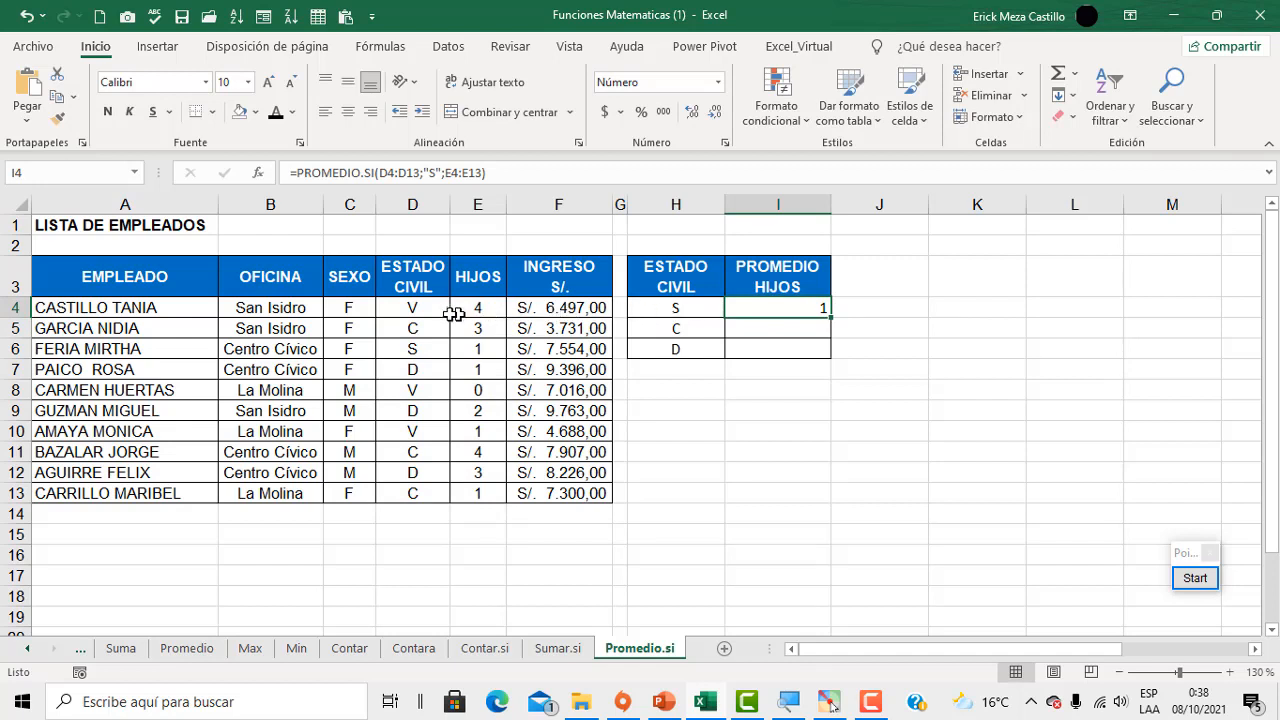
pyautogui.doubleClick(754, 309)
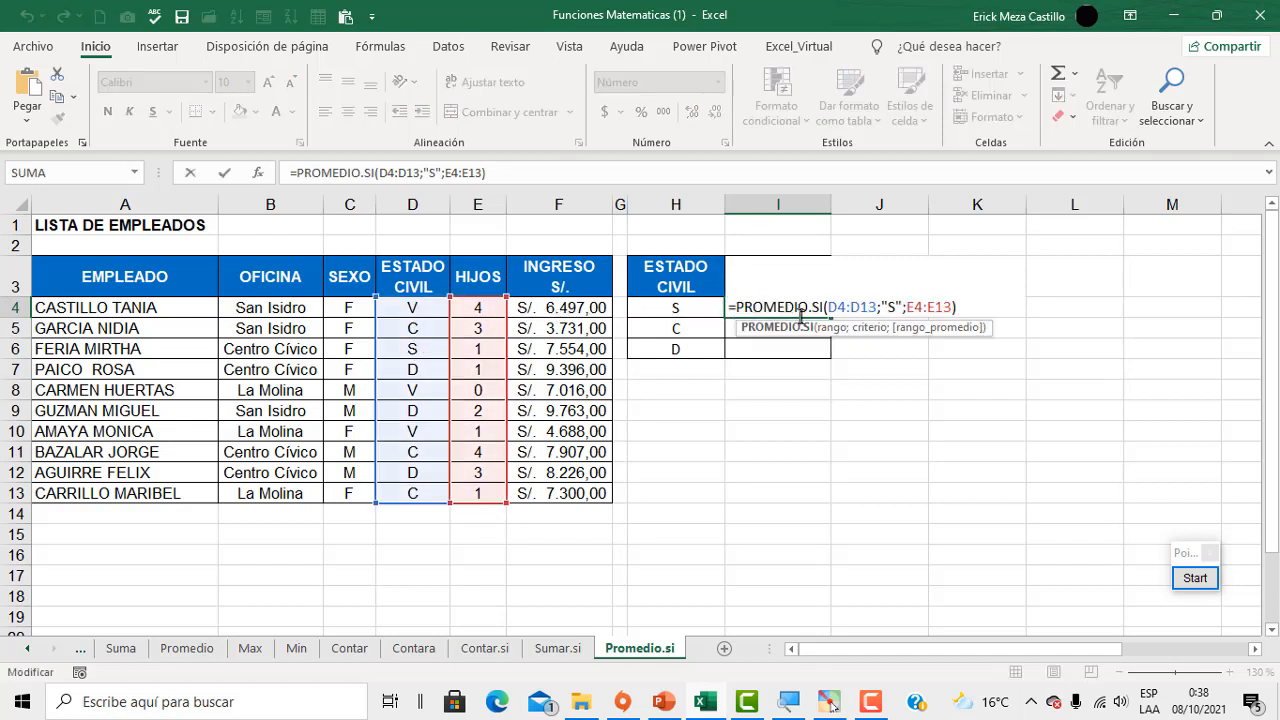
pyautogui.press('Return')
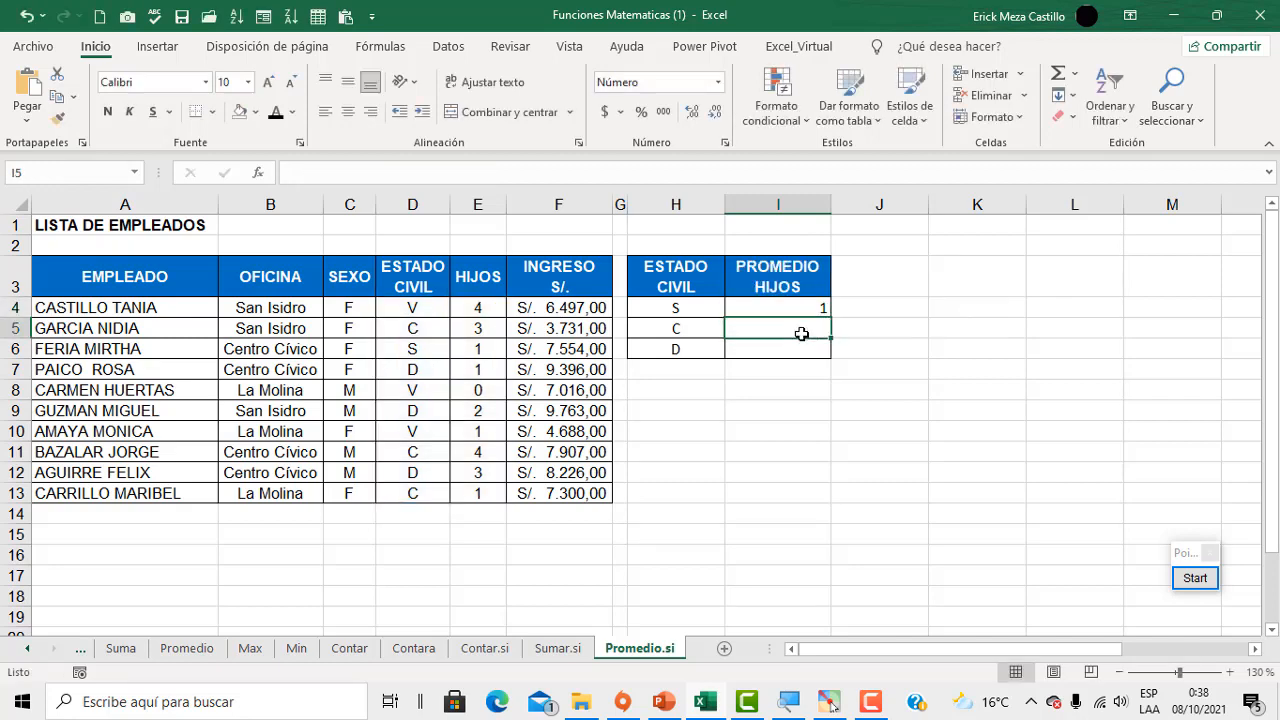
# Enter =PROMEDIO.SI(D4:D13;"c";E4:E13) in I5 to average the HIJOS for ESTADO CIVIL C.
pyautogui.write('=promed')
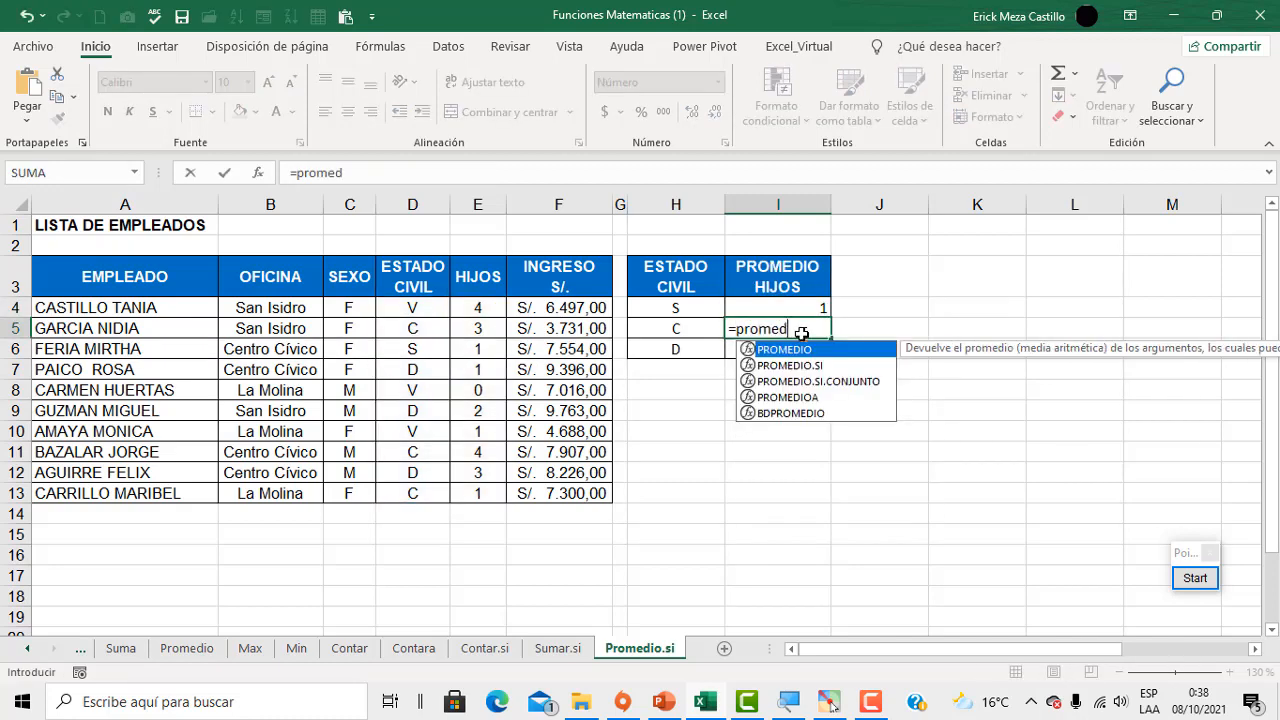
pyautogui.doubleClick(803, 366)
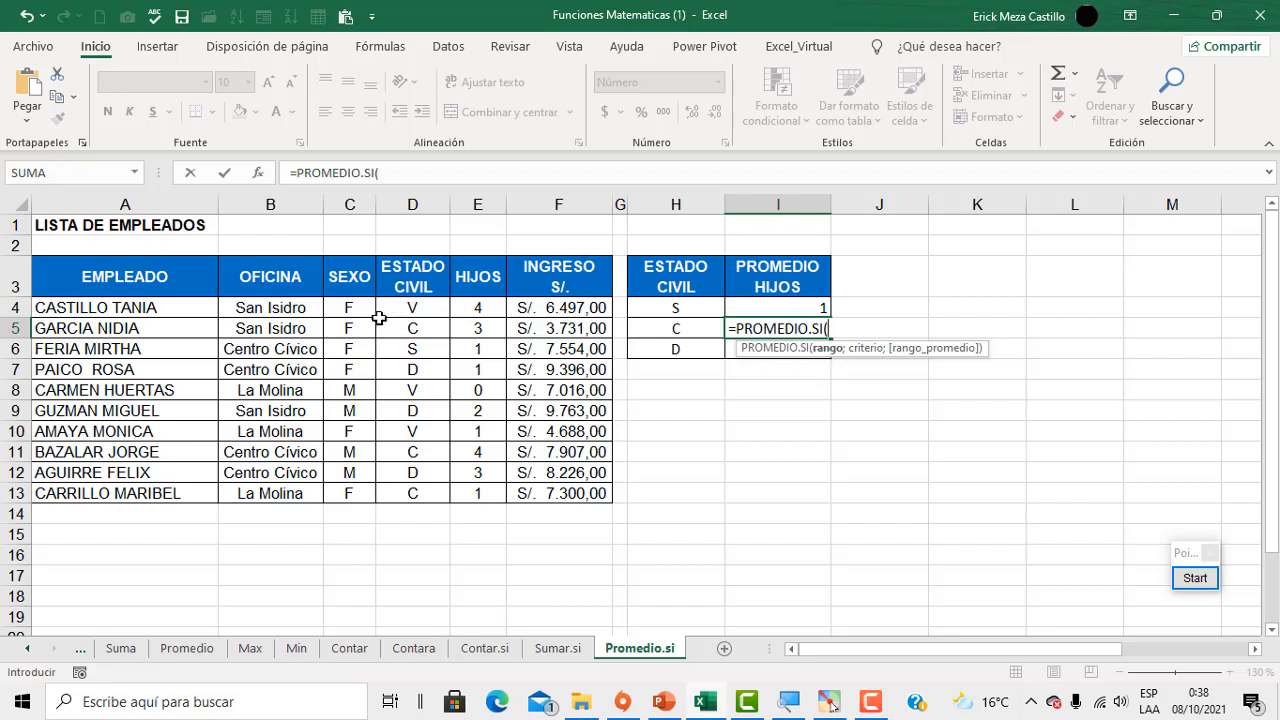
pyautogui.click(415, 310)
pyautogui.moveTo(419, 312); pyautogui.dragTo(430, 503)
pyautogui.write(';"c')
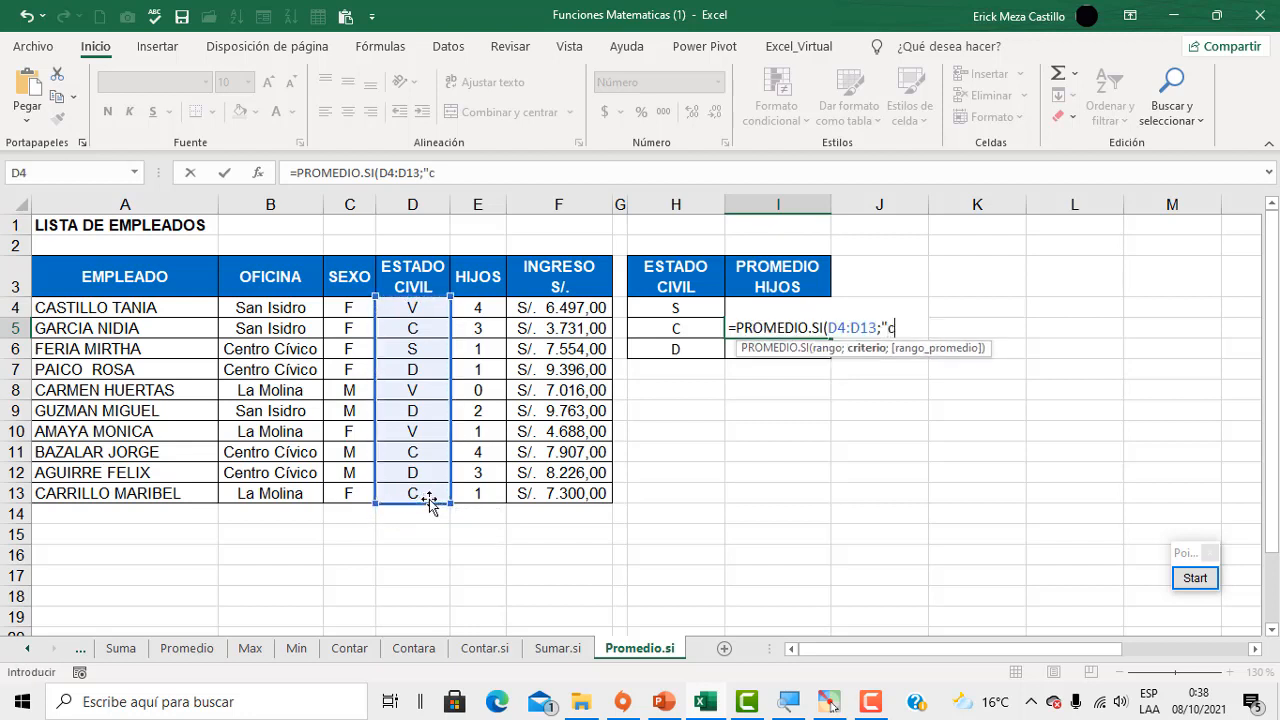
pyautogui.write('";')
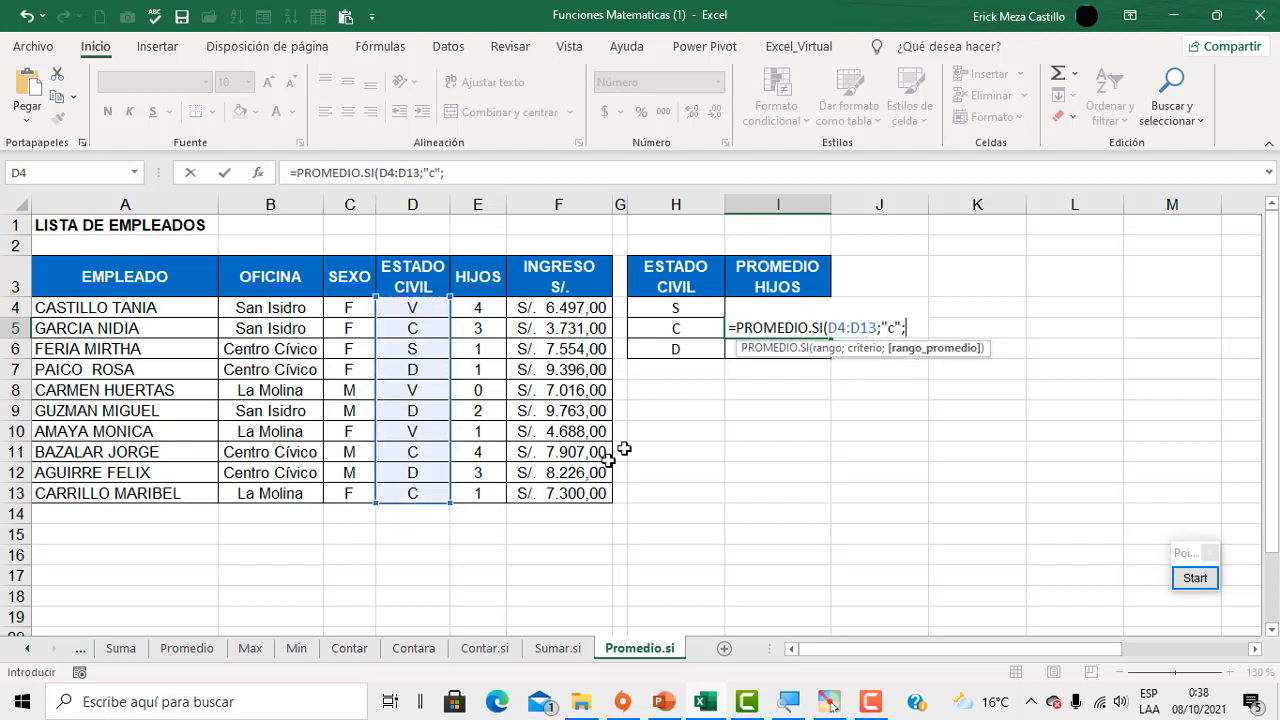
pyautogui.moveTo(480, 306); pyautogui.dragTo(485, 506)
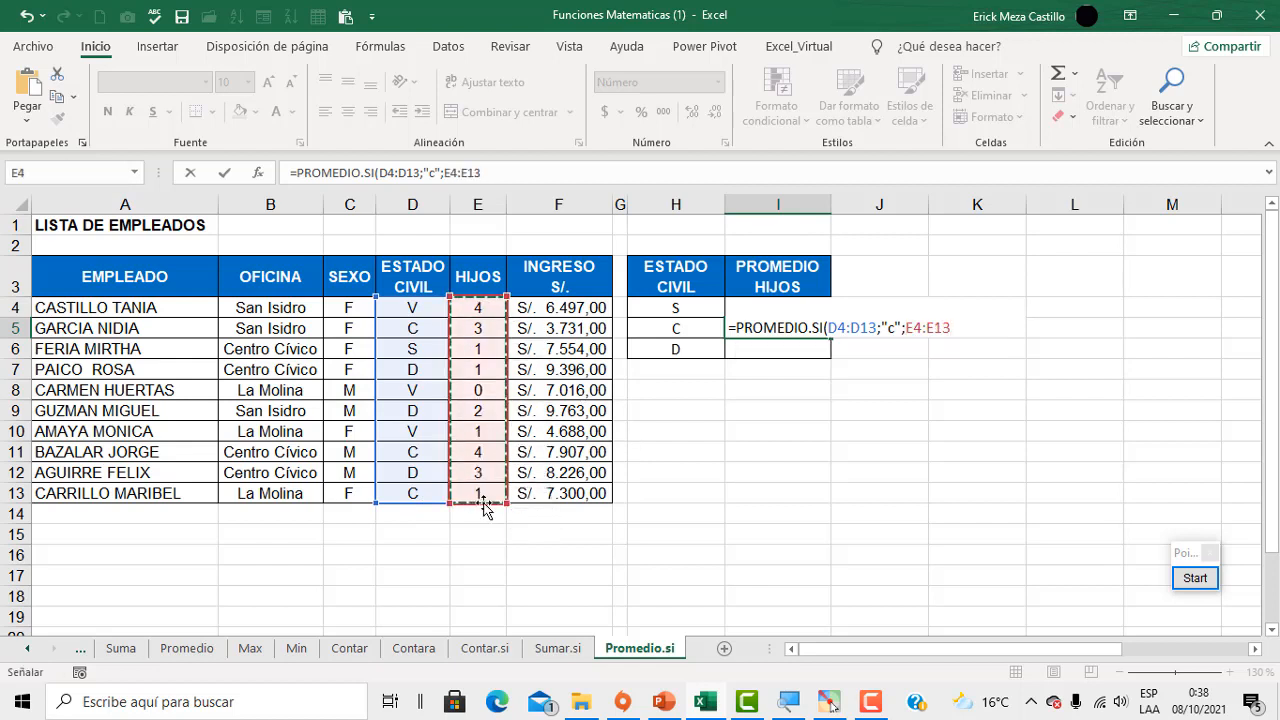
pyautogui.press('Return')
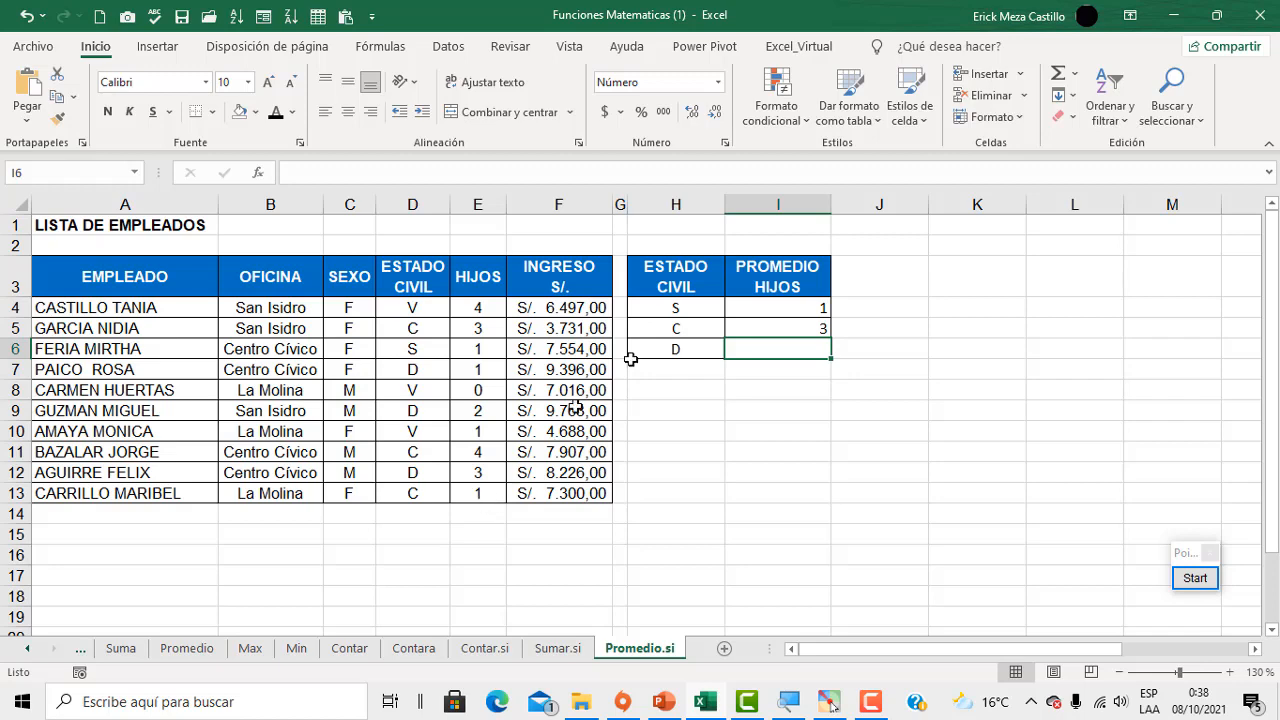
# Enter =PROMEDIO.SI(D4:D13;"d";E4:E13) in I6 to average the HIJOS for ESTADO CIVIL D.
pyautogui.write('=sp')
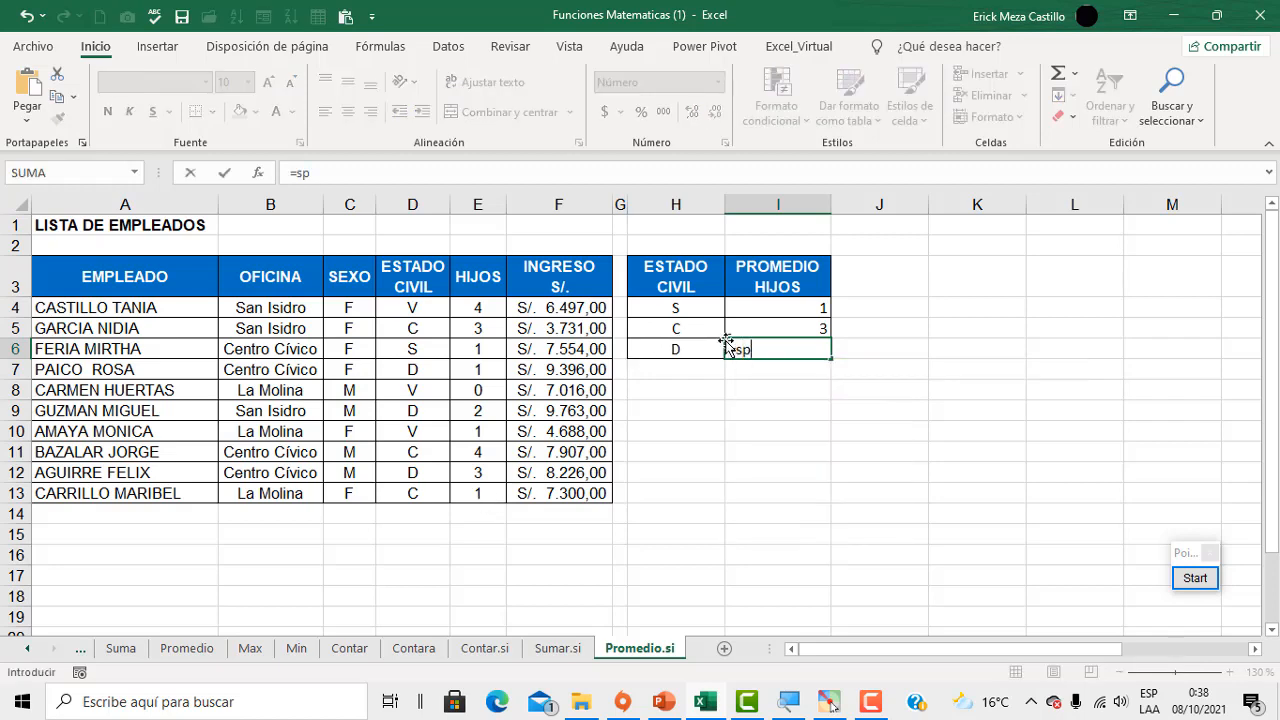
pyautogui.press('BackSpace')
pyautogui.press('BackSpace')
pyautogui.write('promed')
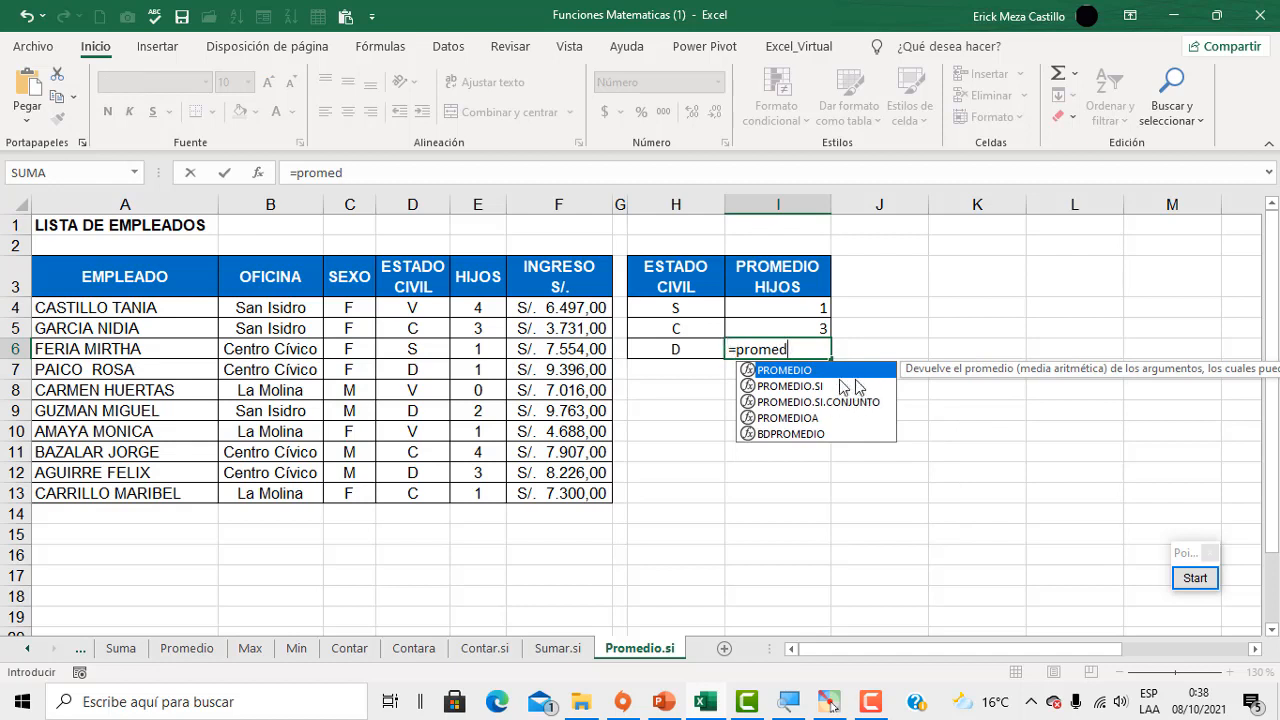
pyautogui.click(830, 388)
pyautogui.doubleClick(829, 387)
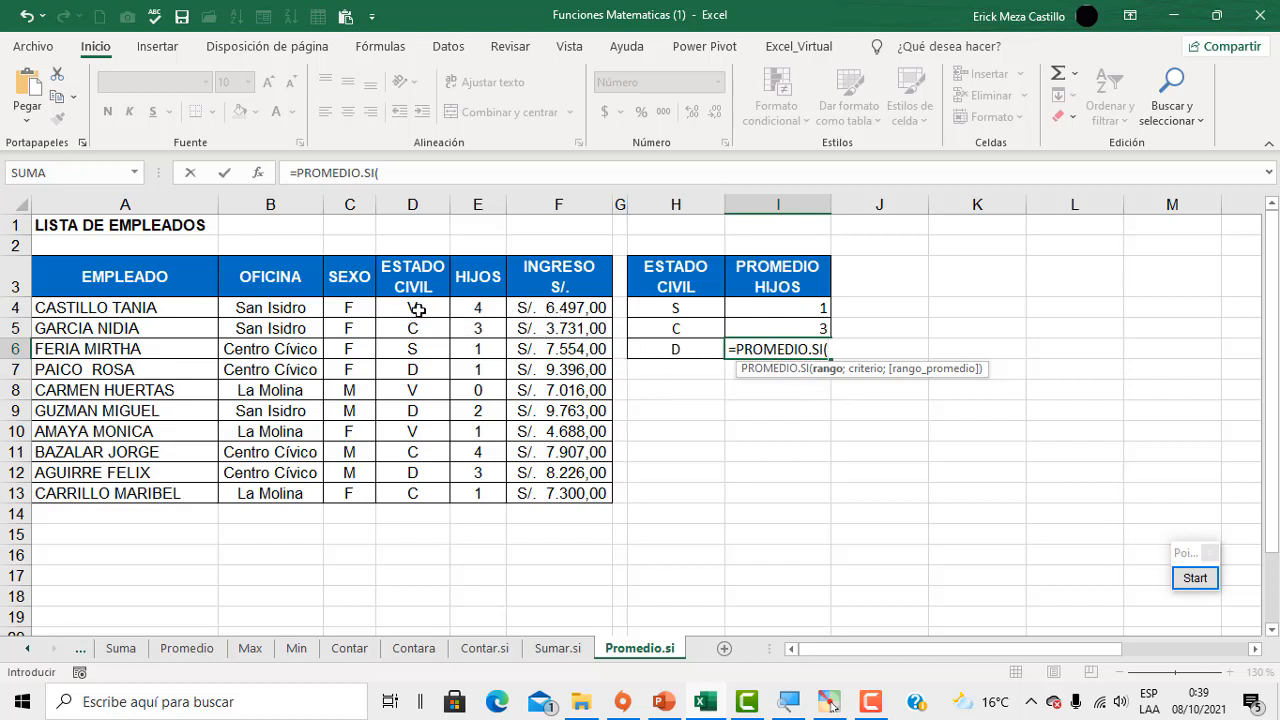
pyautogui.moveTo(413, 310); pyautogui.dragTo(450, 495)
pyautogui.write(';')
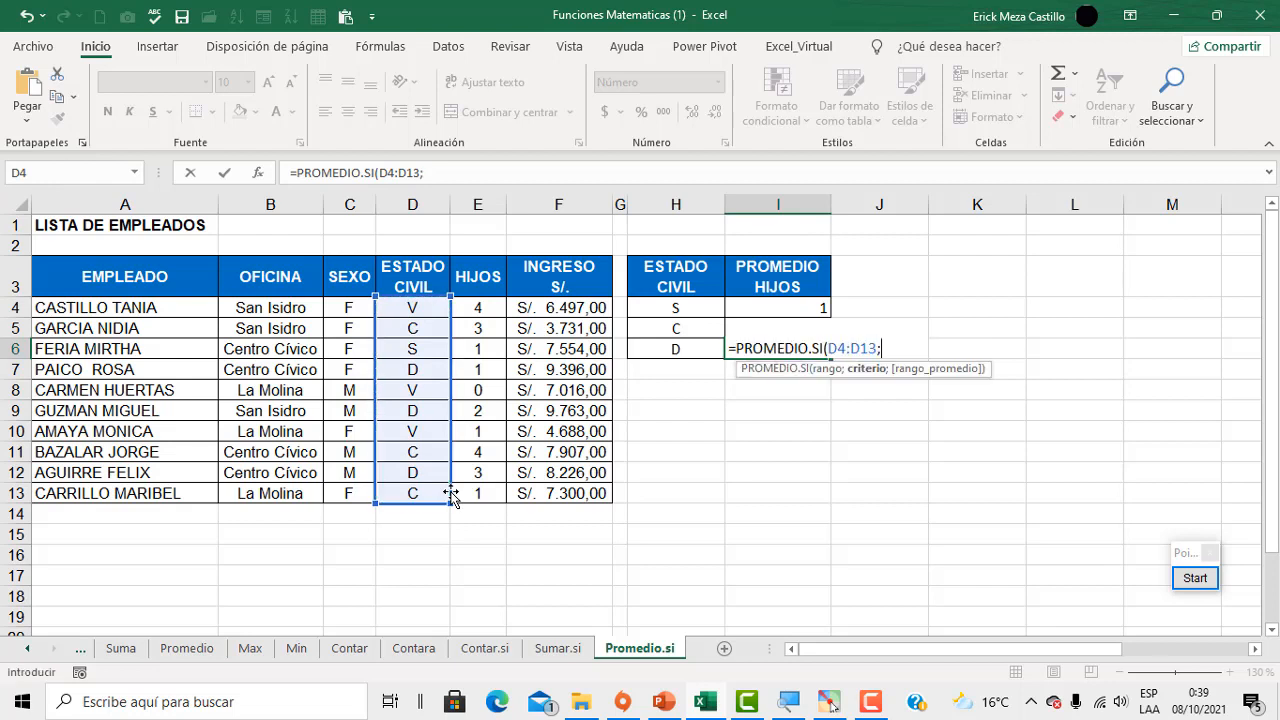
pyautogui.write('"d";')
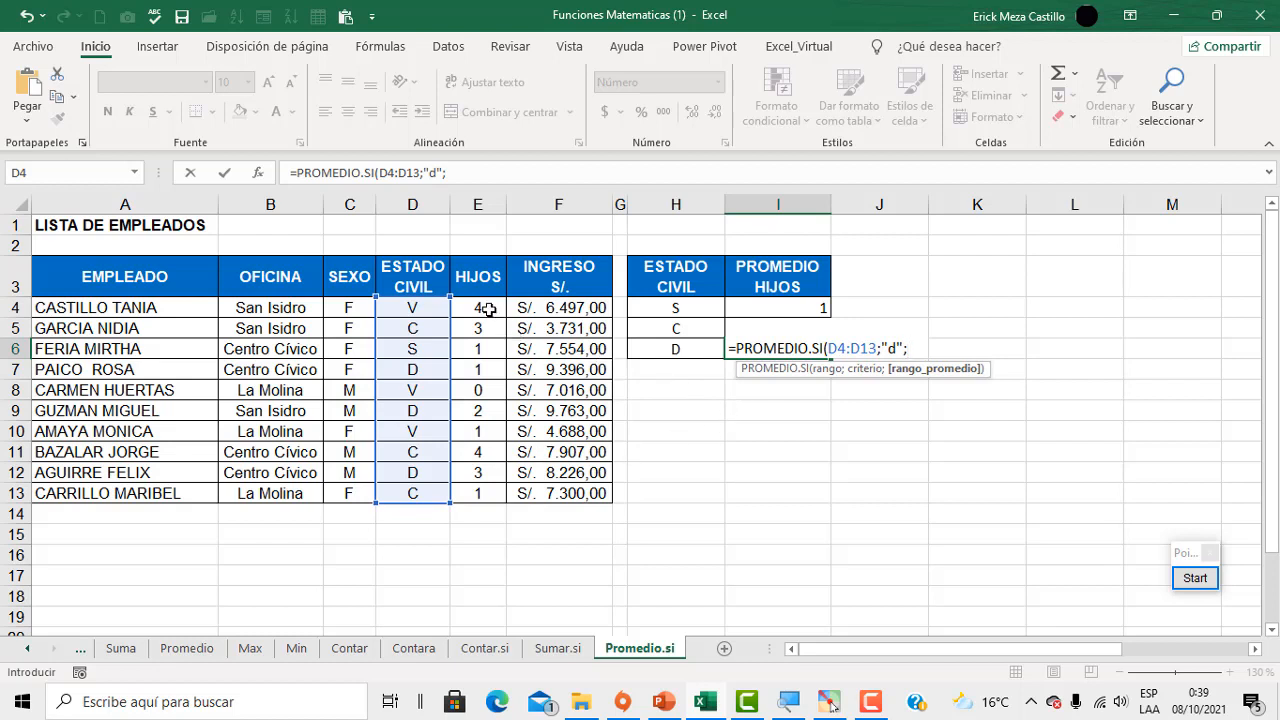
pyautogui.moveTo(488, 309); pyautogui.dragTo(488, 491)
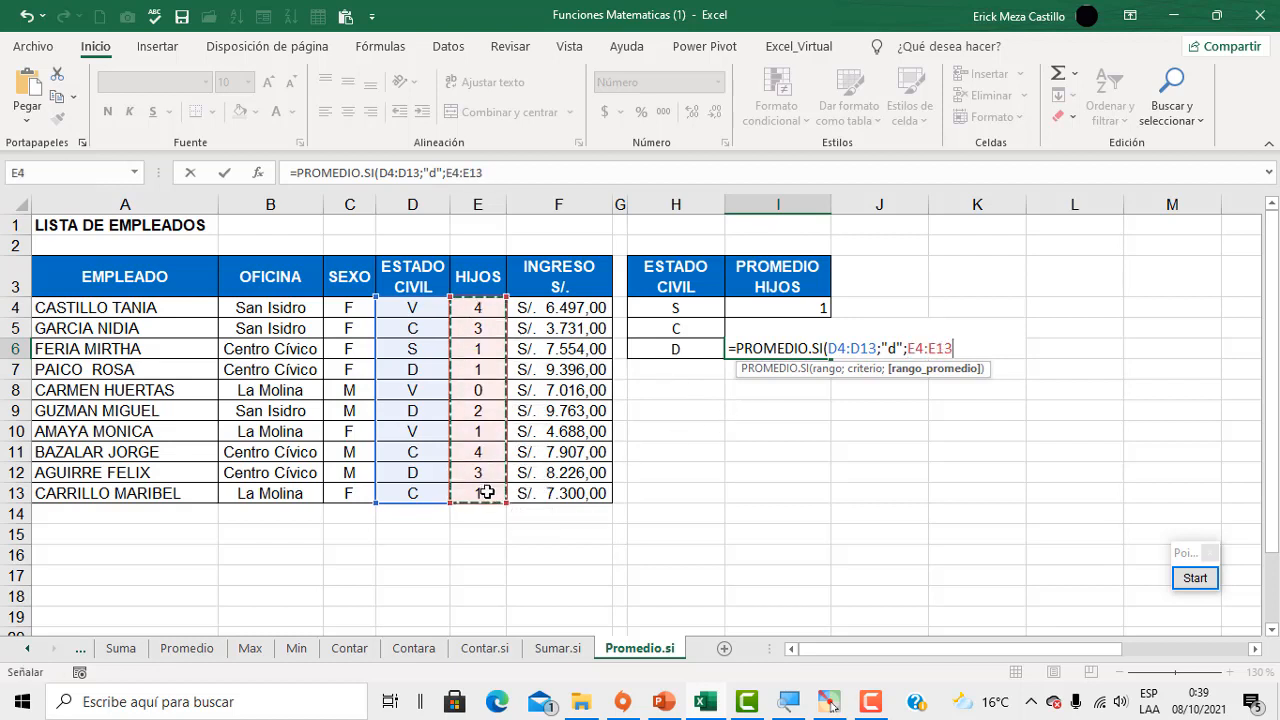
pyautogui.write(')')
pyautogui.press('Return')
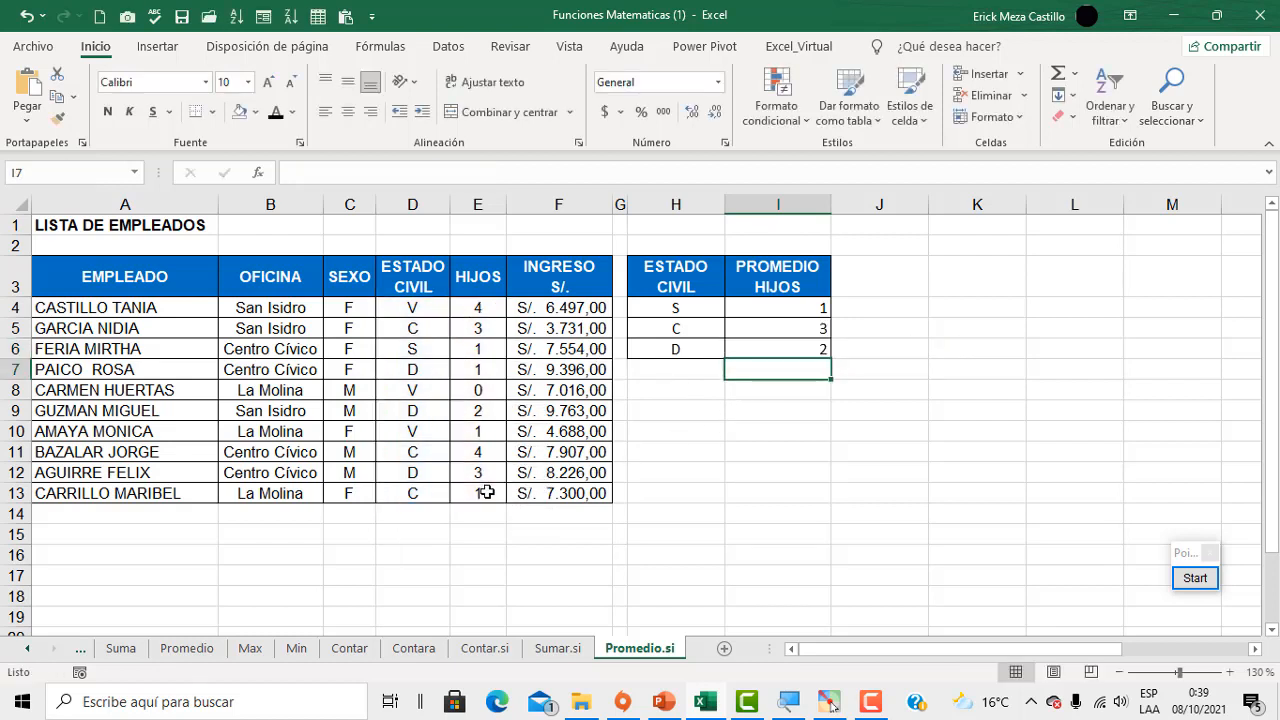